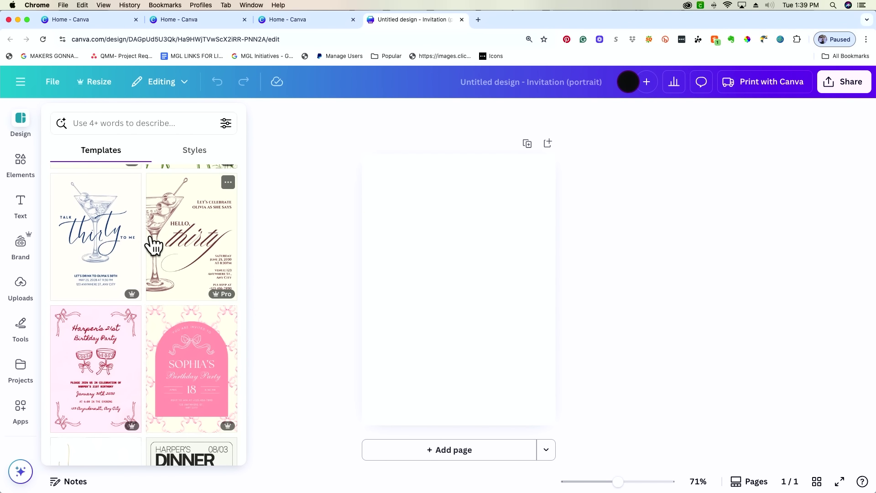
# Apply the Black and White Illustrative Doodle Save the Date Wedding Invitation template to the blank first page.
pyautogui.scroll(-1, 154, 246)
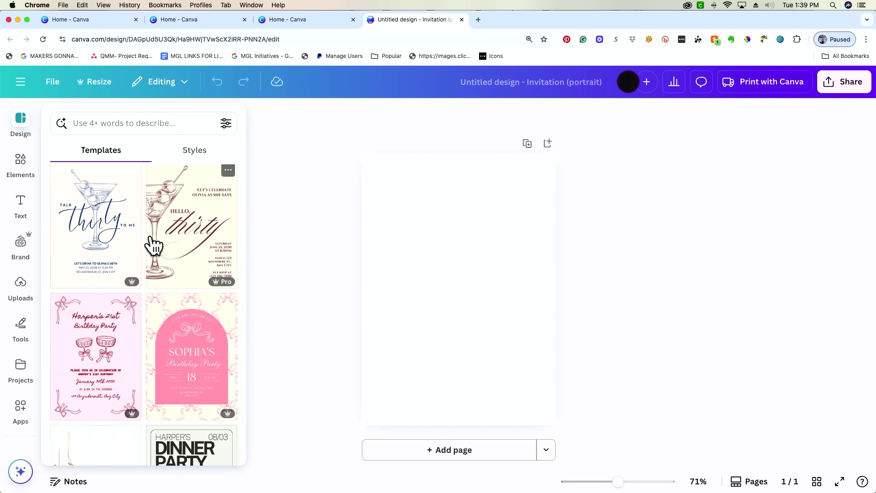
pyautogui.scroll(-5, 154, 246)
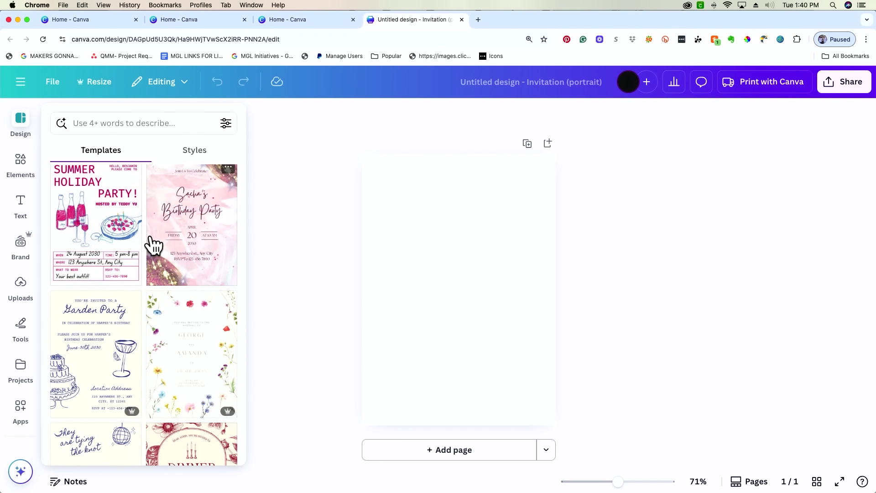
pyautogui.scroll(-4, 154, 247)
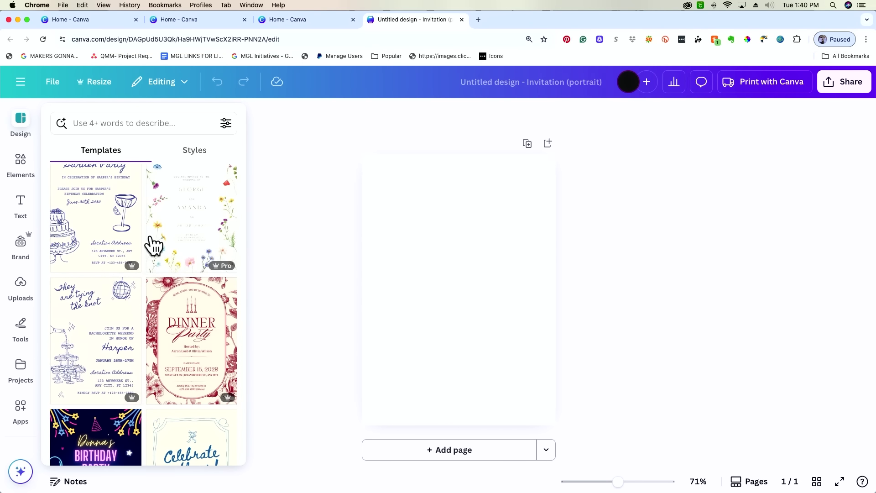
pyautogui.scroll(-5, 154, 246)
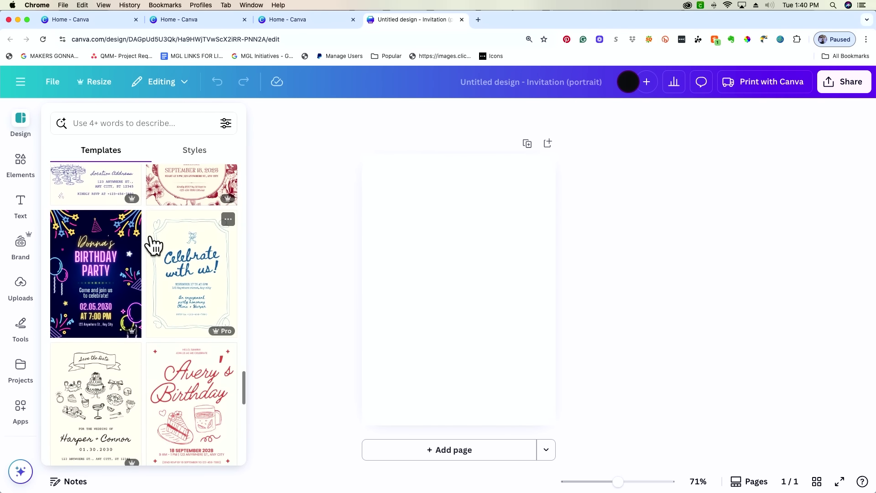
pyautogui.scroll(-2, 153, 245)
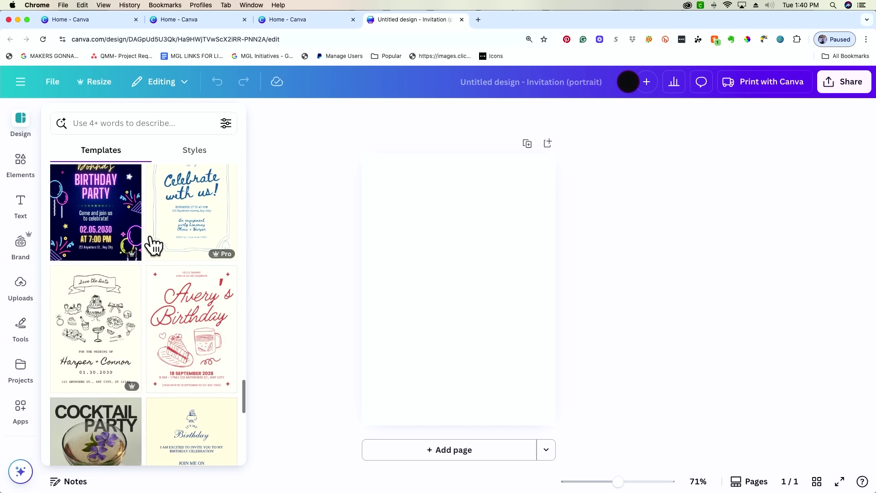
pyautogui.click(102, 322)
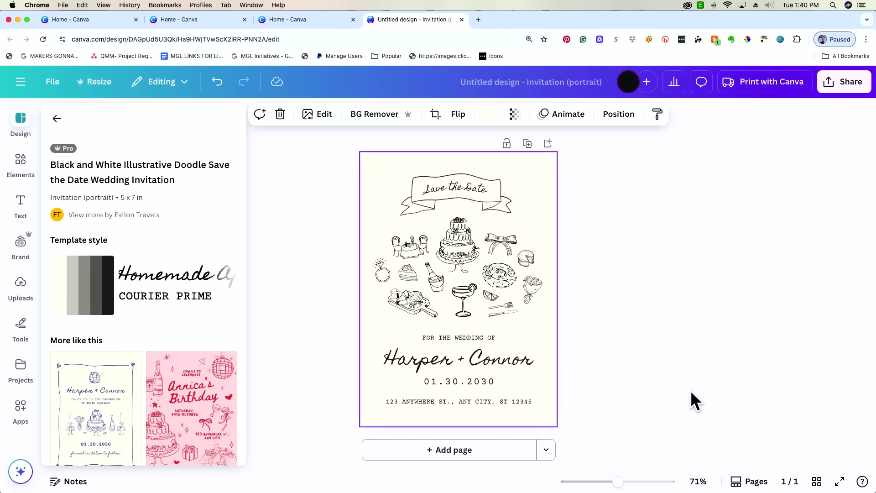
# Add a second page and apply the Blue White Minimalist Birthday Party Invitation template to it.
pyautogui.click(484, 454)
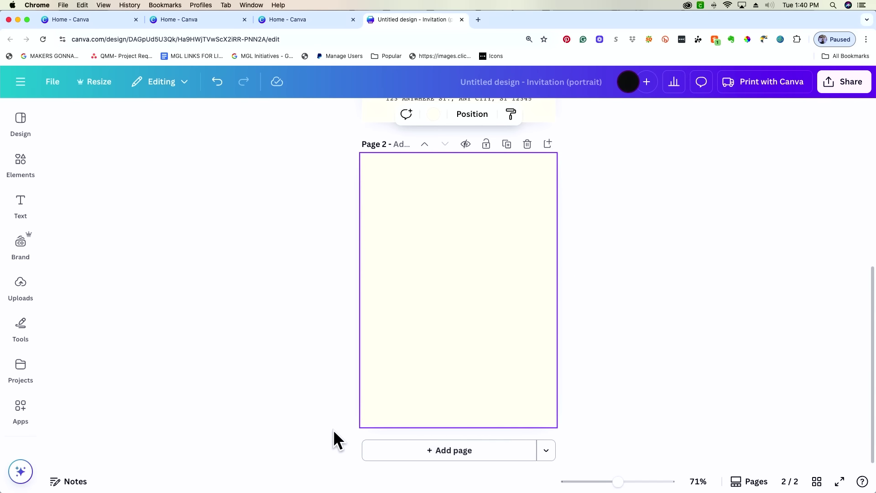
pyautogui.click(33, 154)
pyautogui.click(27, 126)
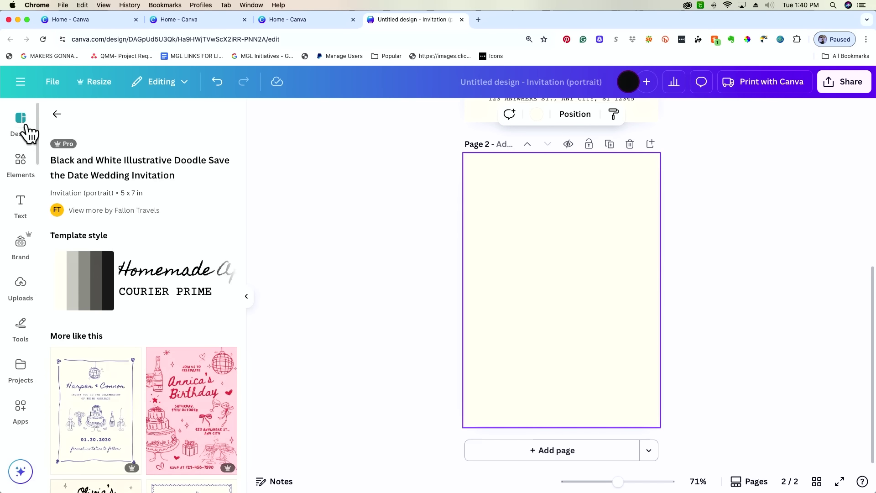
pyautogui.click(57, 115)
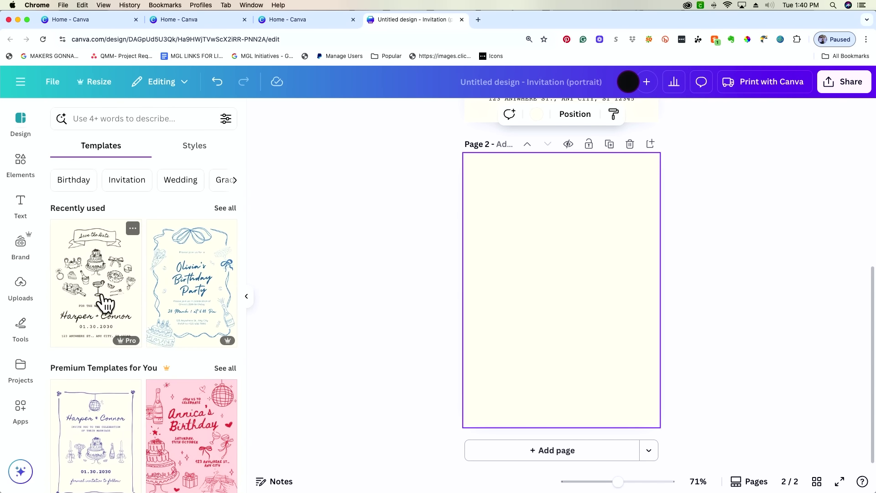
pyautogui.scroll(-3, 103, 303)
pyautogui.scroll(-5, 104, 302)
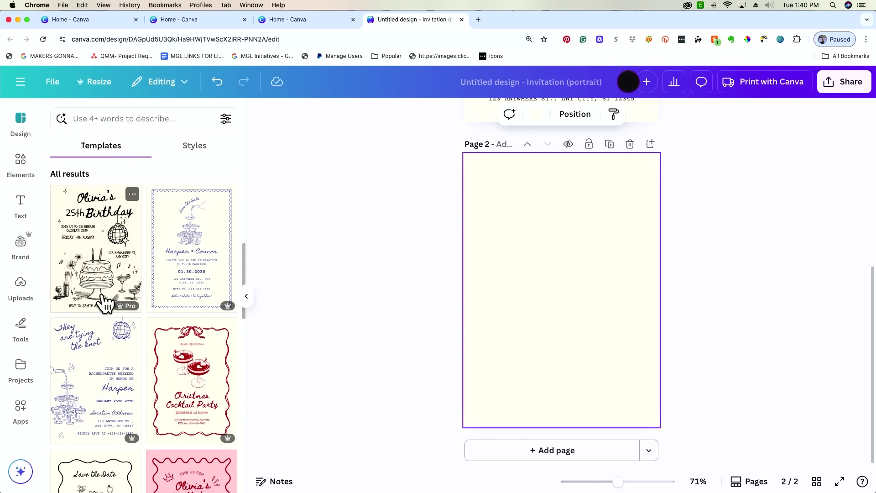
pyautogui.scroll(-2, 105, 302)
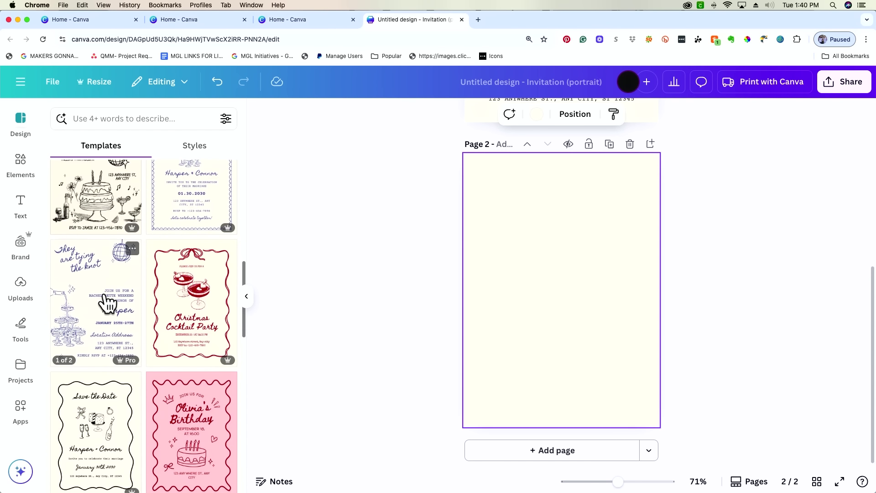
pyautogui.scroll(-10, 112, 301)
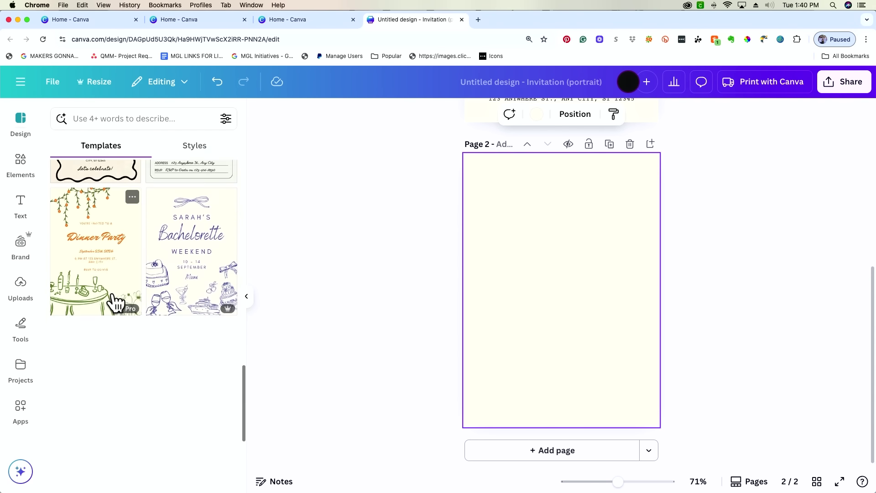
pyautogui.scroll(-3, 113, 301)
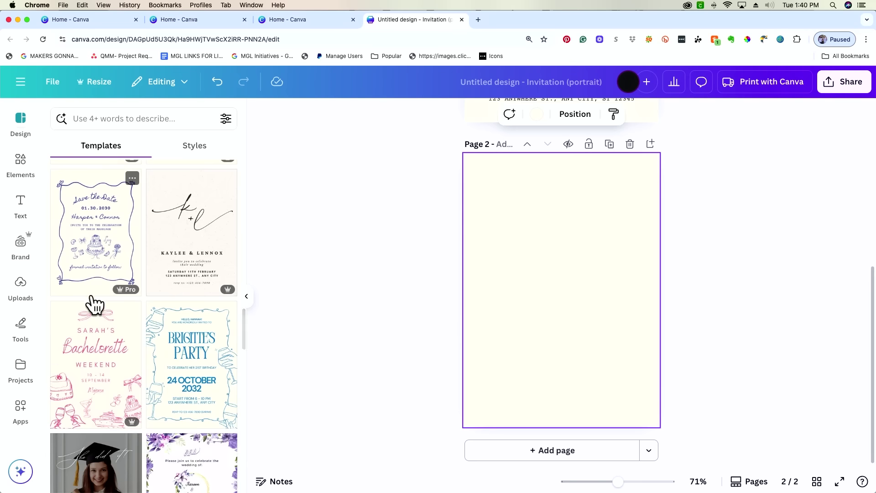
pyautogui.click(194, 361)
# Look over both invitation pages and inspect the separate curly line elements that form page 2's border.
pyautogui.scroll(3, 694, 217)
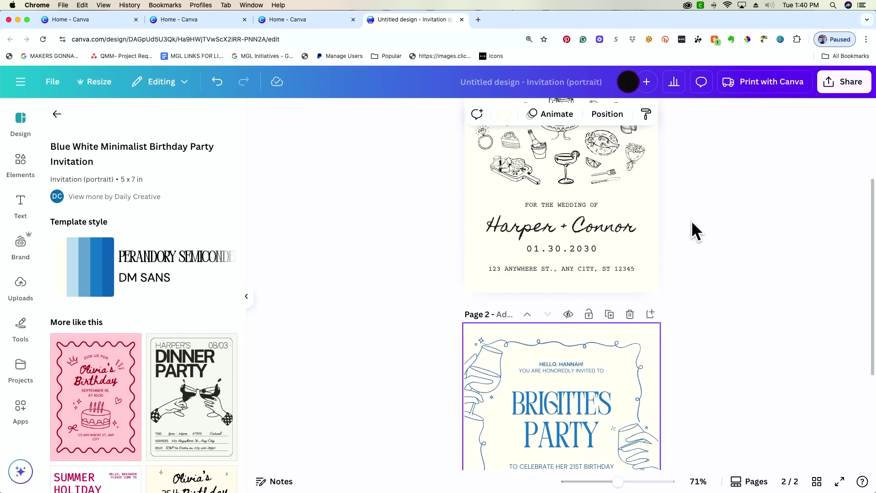
pyautogui.scroll(3, 692, 223)
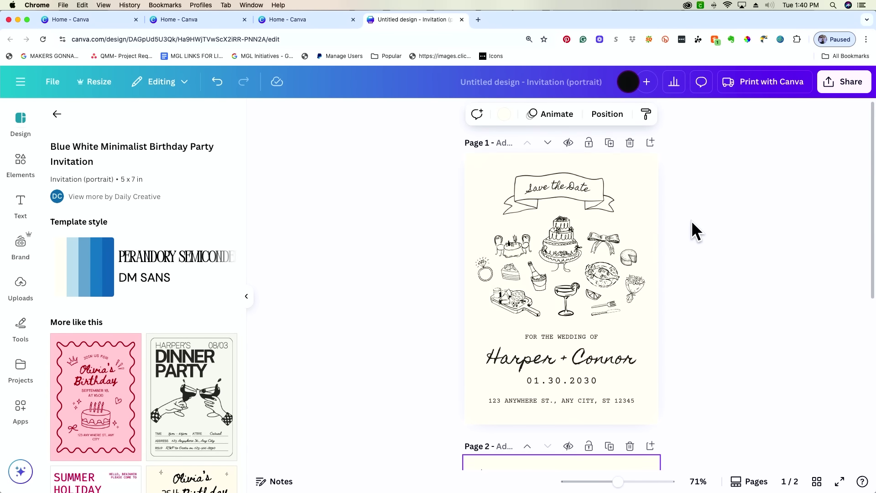
pyautogui.scroll(-5, 691, 220)
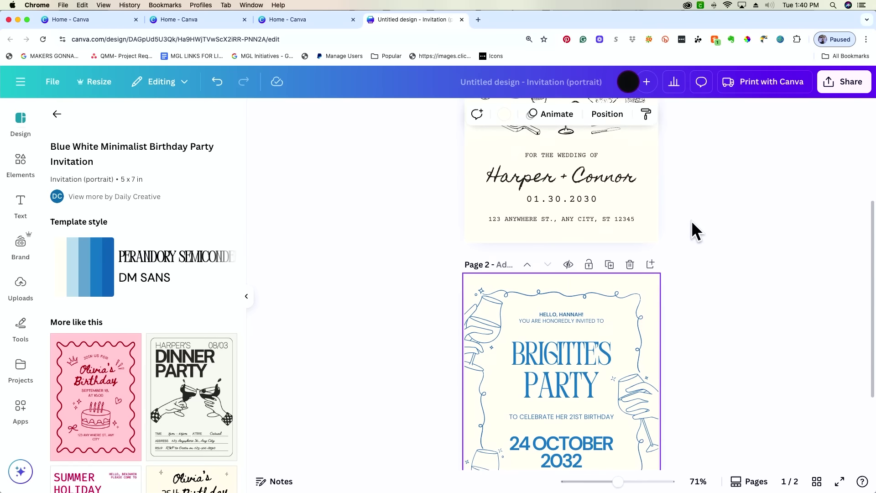
pyautogui.click(640, 230)
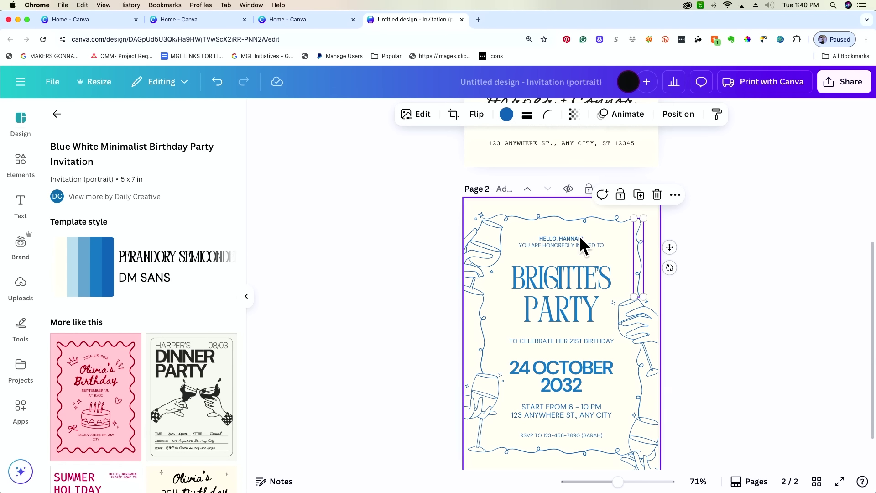
pyautogui.click(578, 218)
pyautogui.click(537, 218)
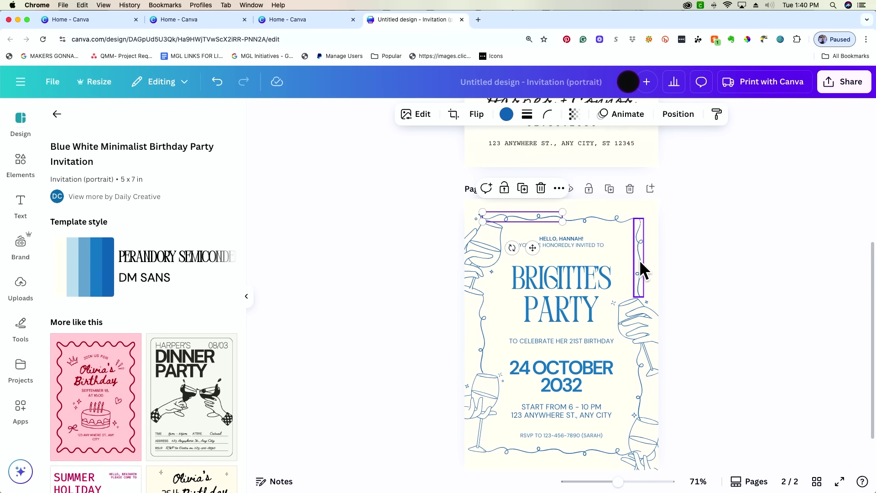
# Compare the overall layout and illustration style of the wedding invitation with the birthday invitation.
pyautogui.scroll(6, 566, 292)
pyautogui.scroll(-3, 565, 292)
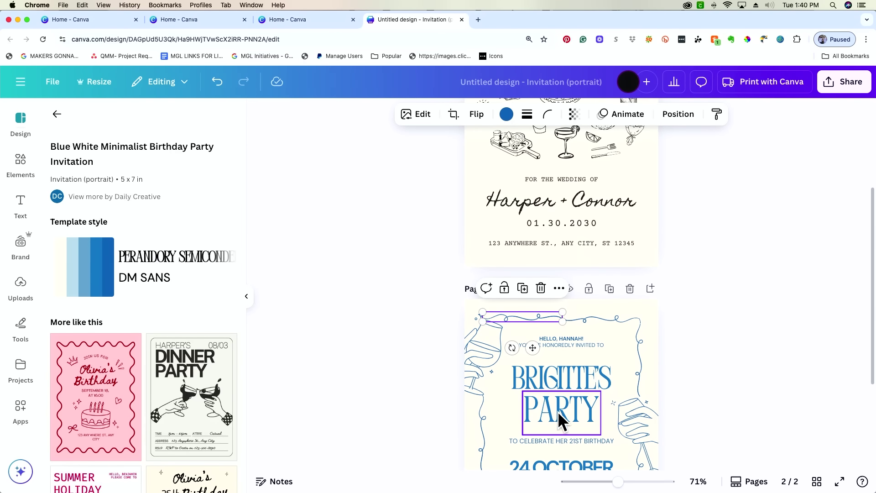
pyautogui.scroll(-3, 558, 413)
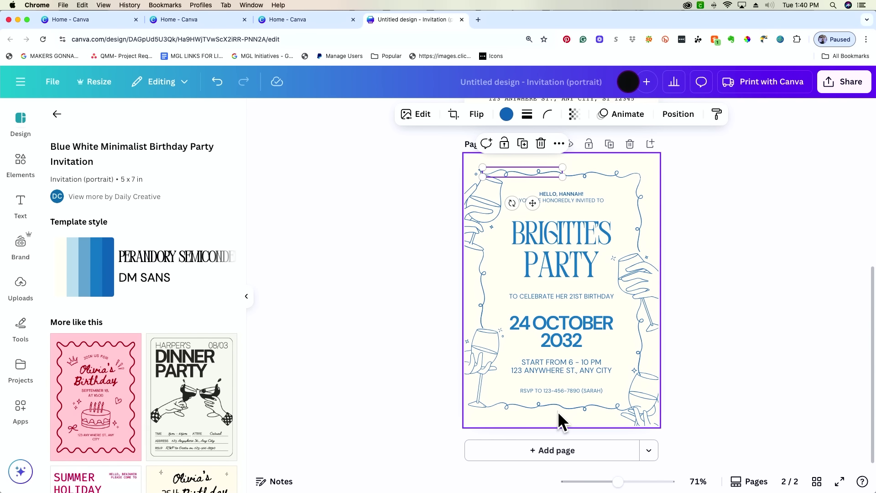
pyautogui.scroll(5, 557, 411)
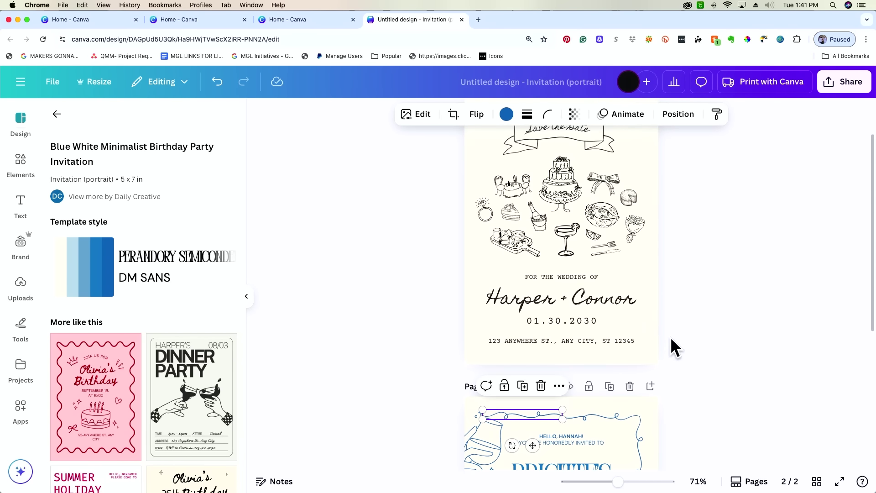
pyautogui.scroll(-3, 671, 347)
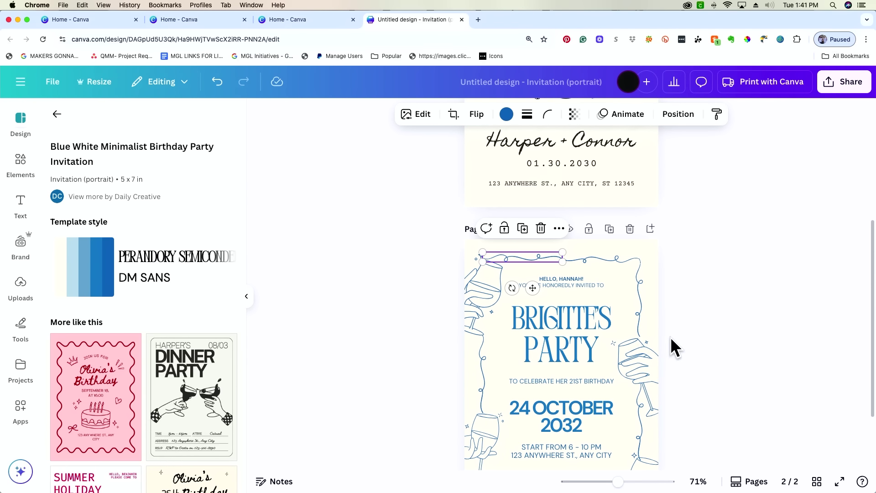
pyautogui.scroll(-2, 671, 347)
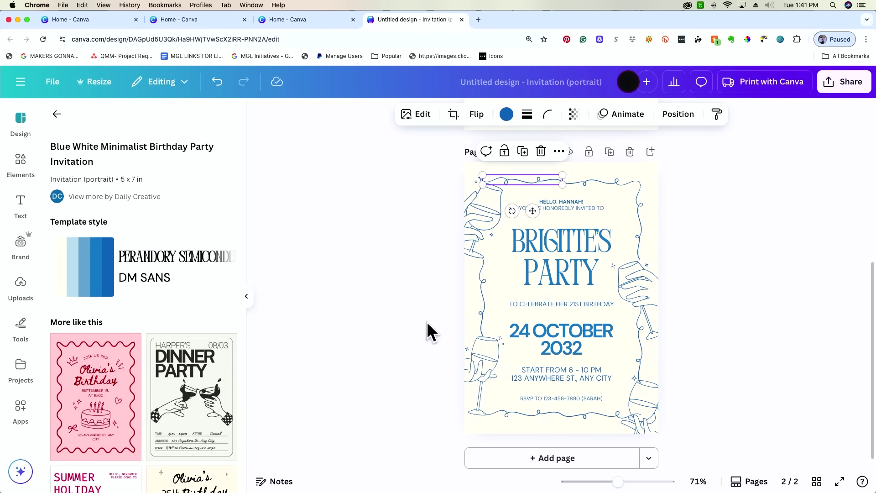
pyautogui.scroll(4, 425, 288)
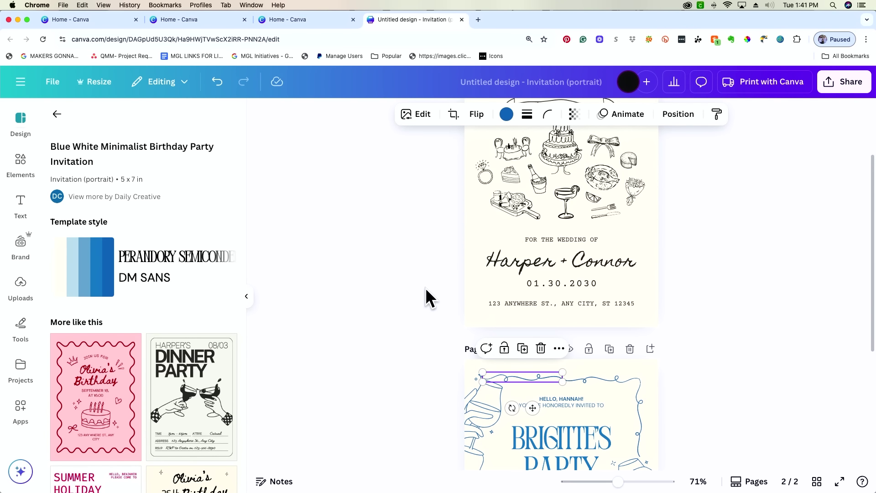
pyautogui.scroll(2, 425, 288)
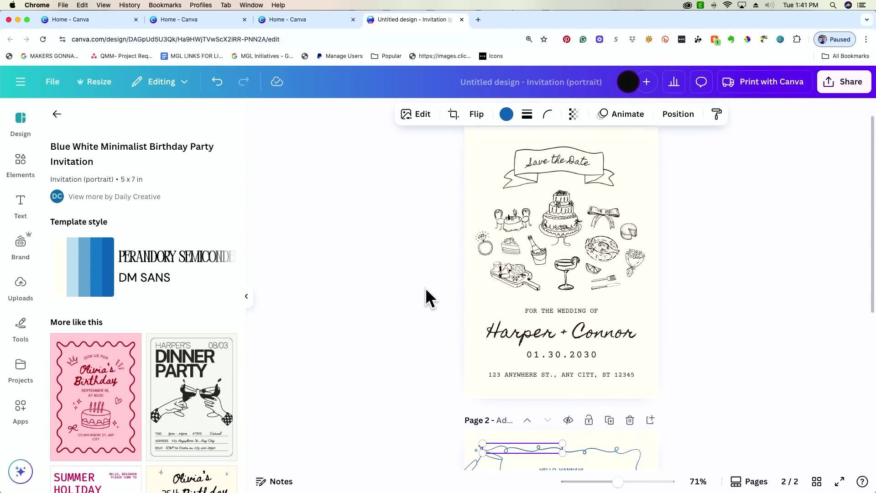
# Hide the template details and inspect the individual doodle illustrations on page 1, such as the table, cake, bow and cheese.
pyautogui.click(247, 297)
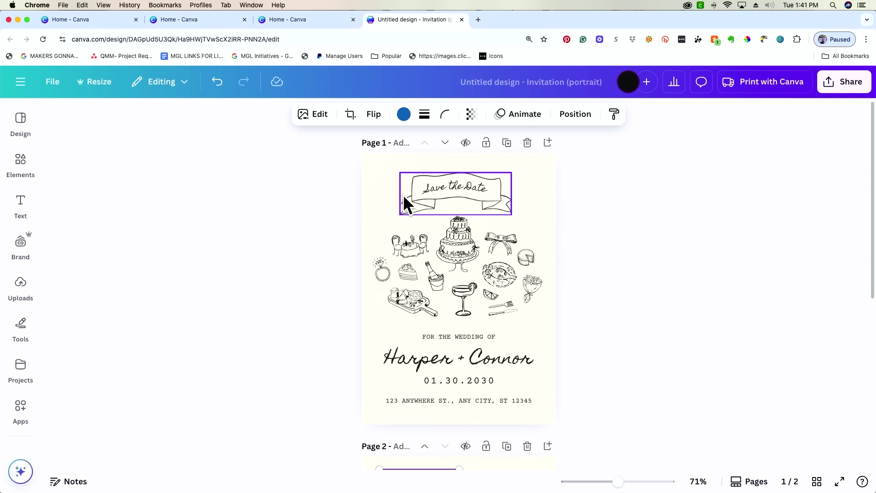
pyautogui.click(414, 253)
pyautogui.click(461, 236)
pyautogui.click(496, 240)
pyautogui.click(505, 269)
pyautogui.click(527, 256)
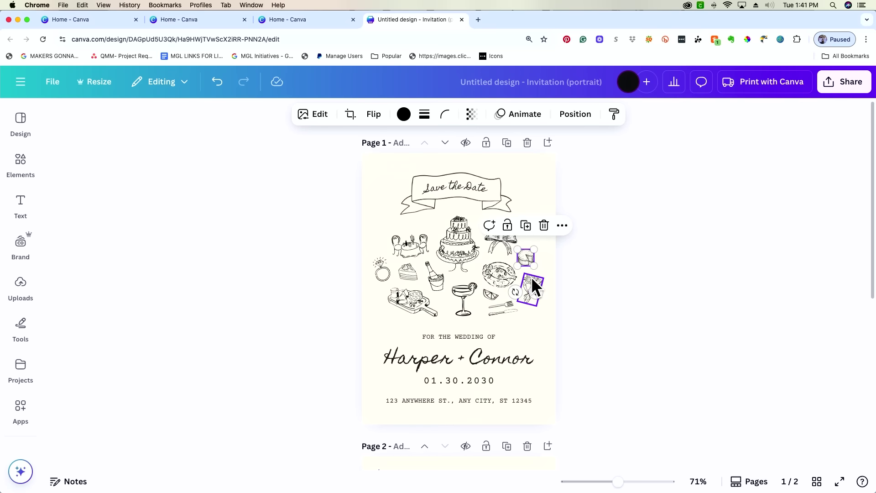
pyautogui.click(377, 187)
# Add a blank third page after the birthday invitation page.
pyautogui.scroll(-7, 379, 191)
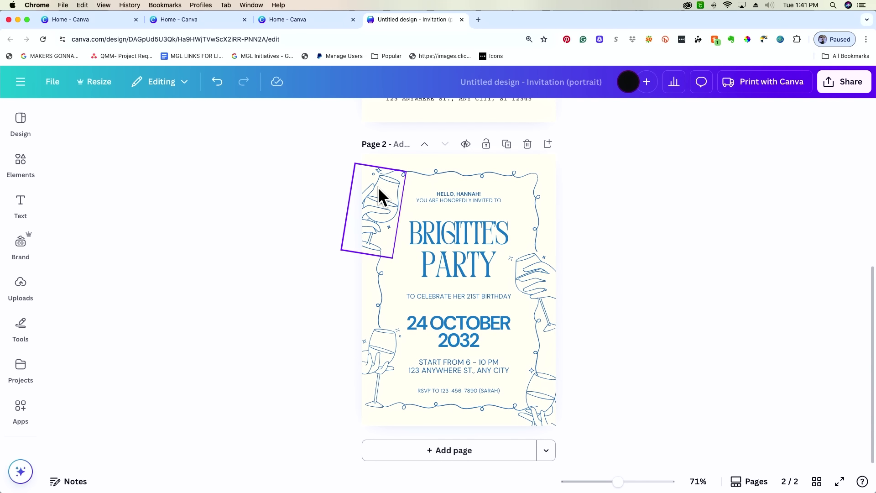
pyautogui.click(547, 144)
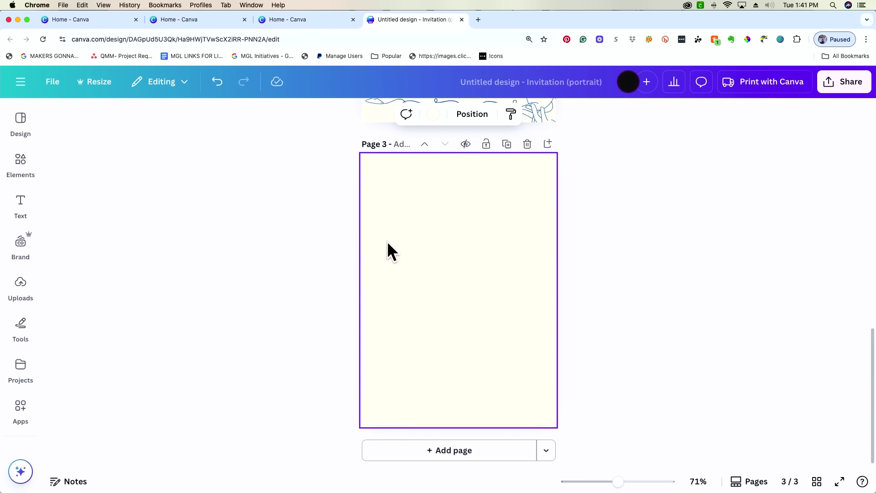
# Browse the full set of magic-recommended graphics and compare their style with the illustrations on the existing invitation pages.
pyautogui.click(18, 179)
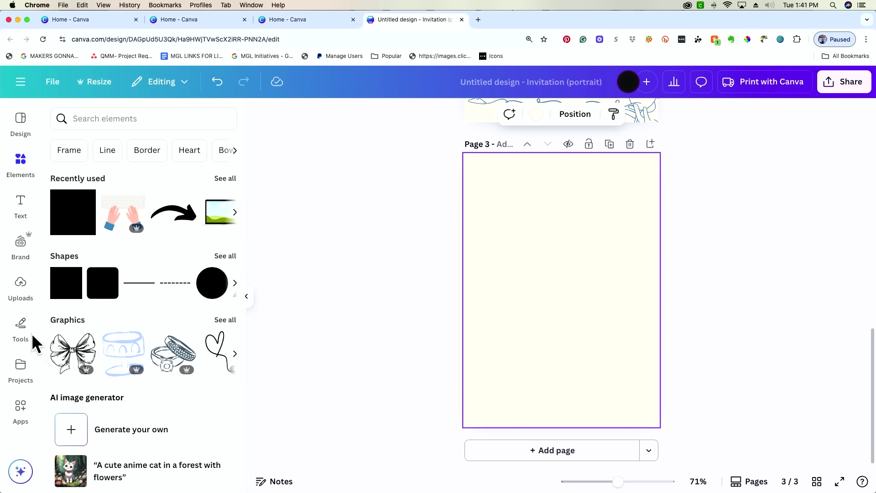
pyautogui.scroll(5, 333, 406)
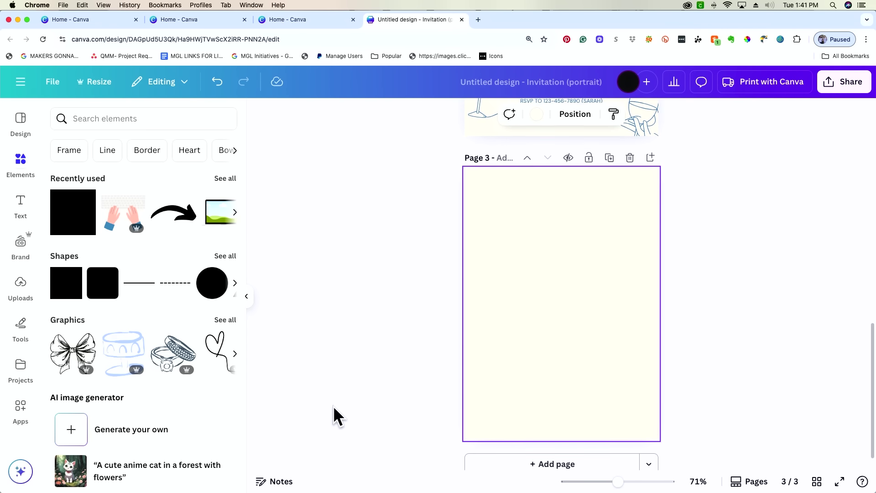
pyautogui.click(230, 320)
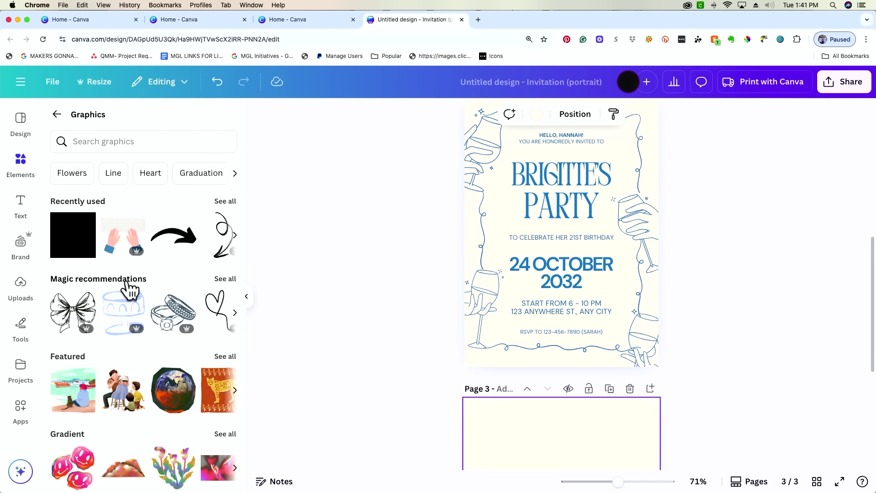
pyautogui.click(225, 278)
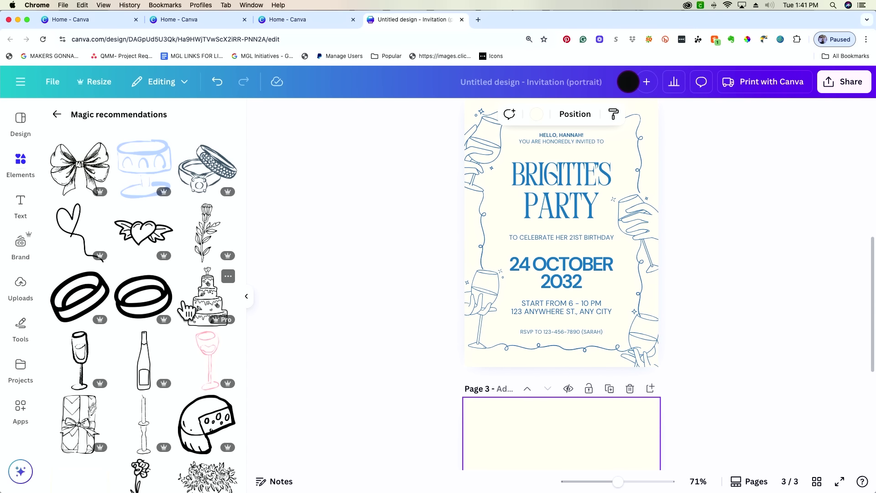
pyautogui.scroll(-6, 187, 312)
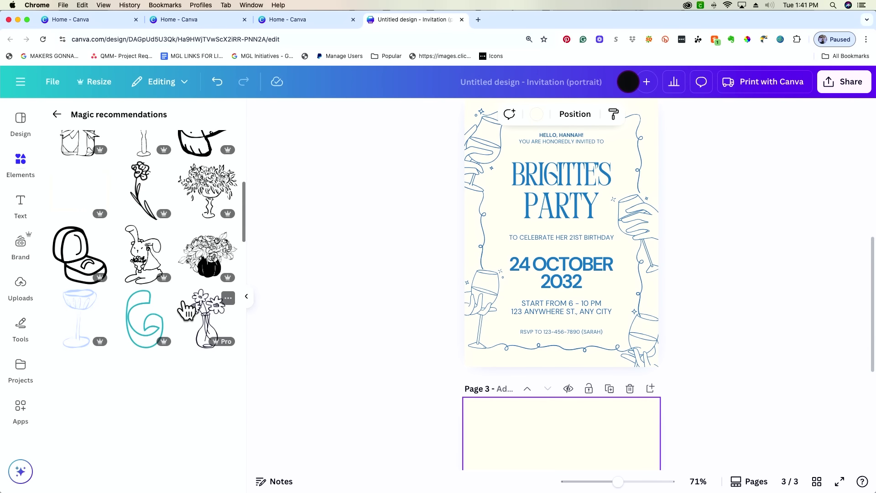
pyautogui.scroll(-12, 185, 311)
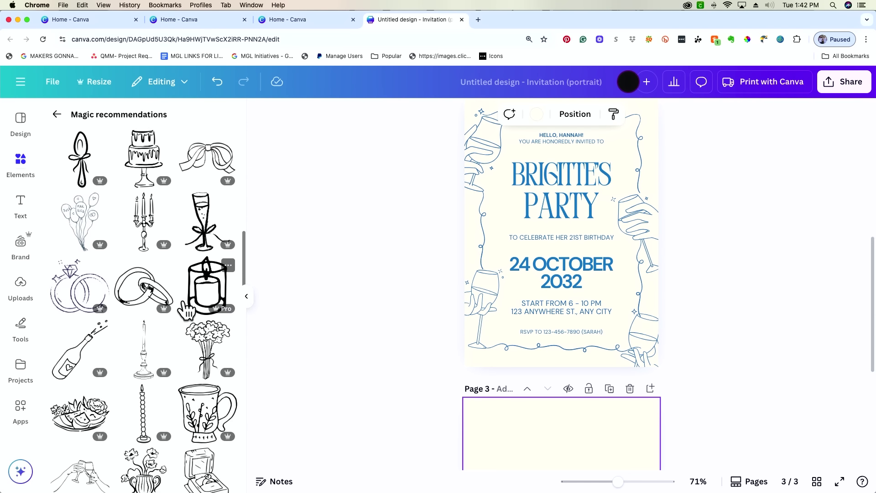
pyautogui.scroll(-3, 185, 311)
pyautogui.scroll(7, 186, 312)
pyautogui.scroll(5, 184, 310)
pyautogui.scroll(-5, 485, 309)
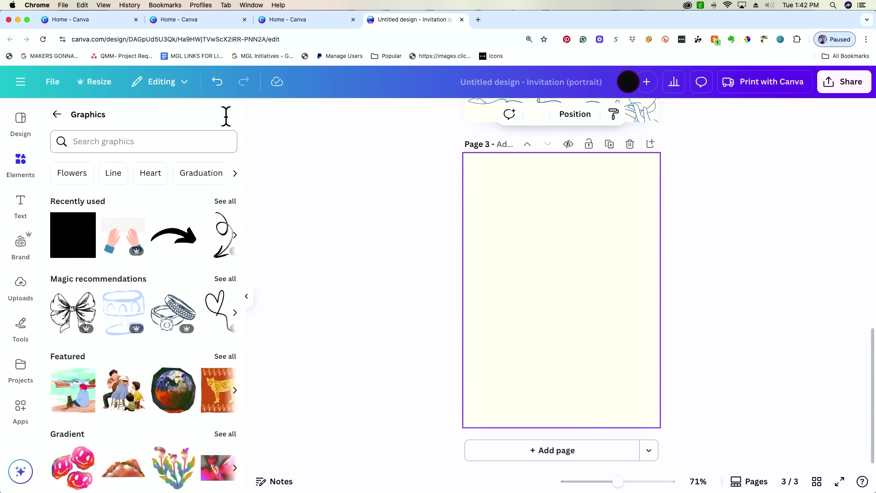
# Search the graphics for "martini glass" and place the espresso martini illustration in the lower left part of page 3.
pyautogui.click(165, 136)
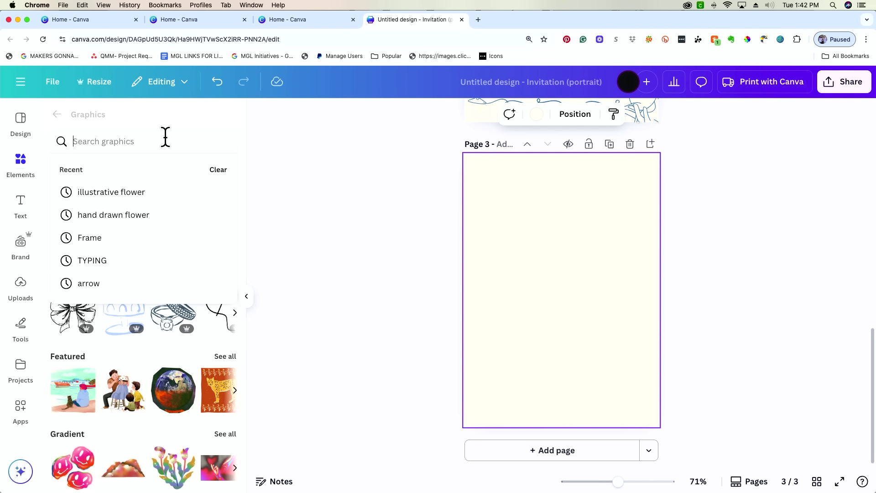
pyautogui.write('martini')
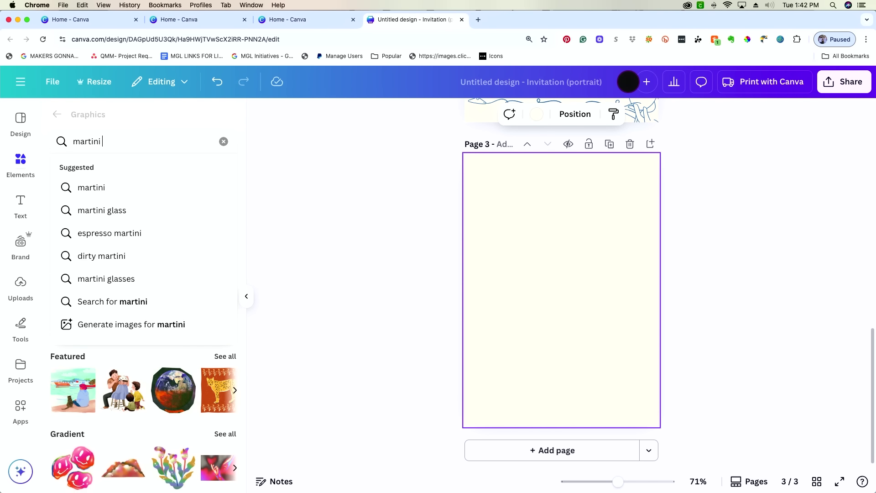
pyautogui.click(102, 210)
pyautogui.scroll(-3, 163, 309)
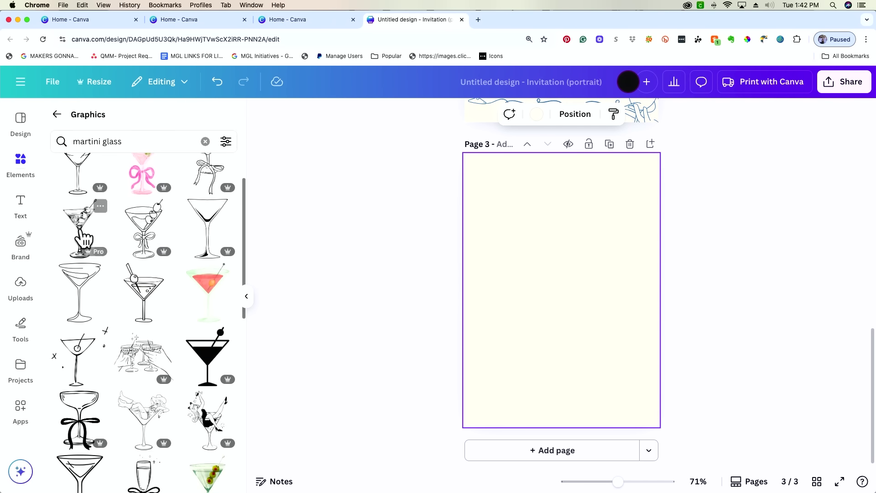
pyautogui.scroll(-5, 86, 231)
pyautogui.moveTo(208, 363); pyautogui.dragTo(514, 327)
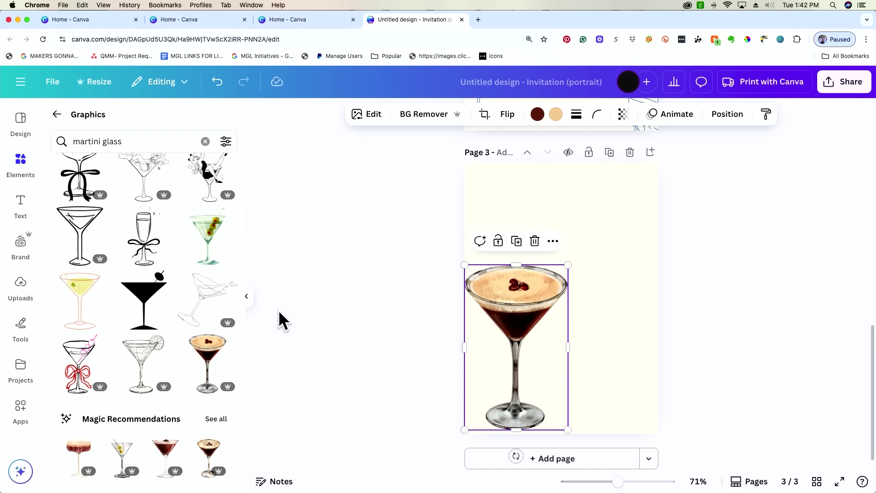
# Show all magic recommendations related to the espresso martini and place the iced amber cocktail with orange beside it on page 3.
pyautogui.scroll(1, 118, 395)
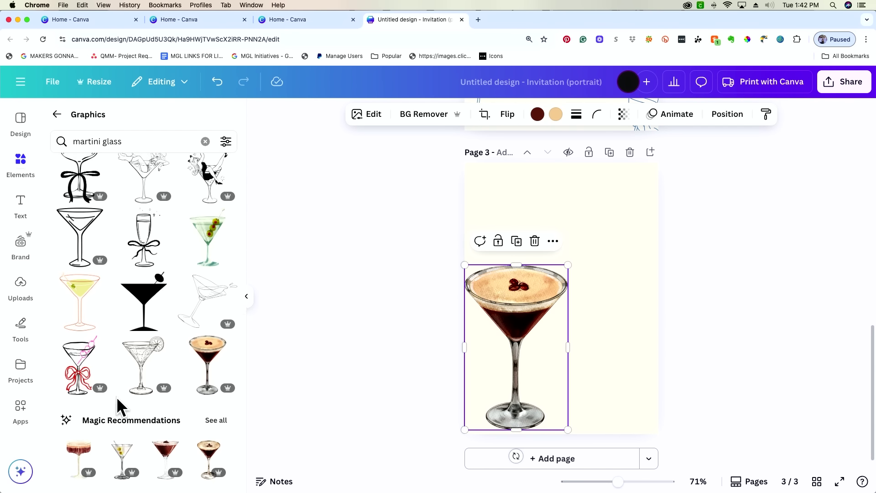
pyautogui.scroll(-3, 117, 396)
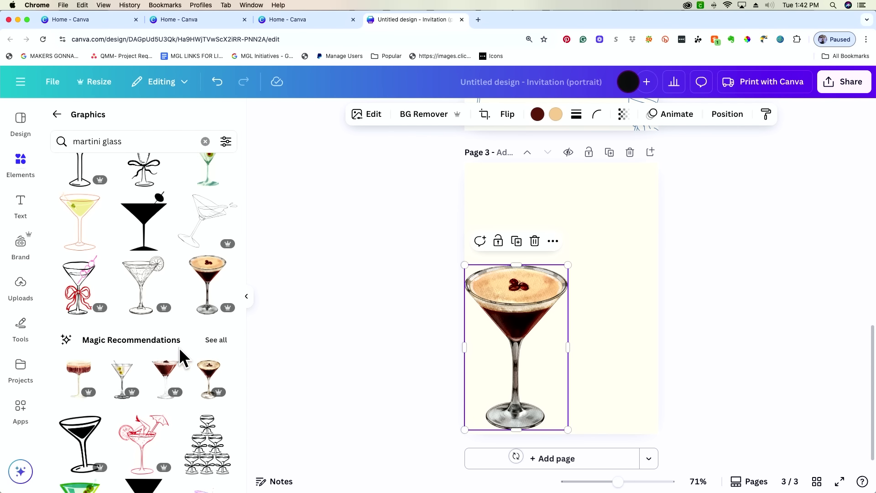
pyautogui.click(216, 341)
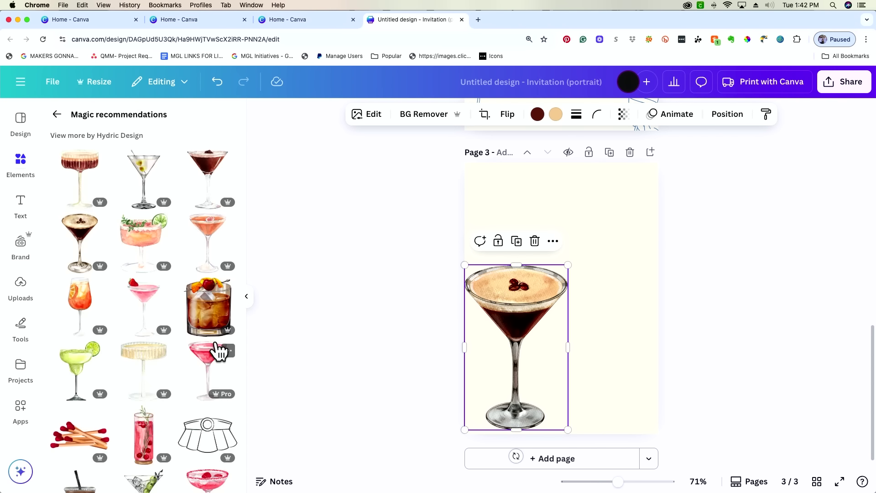
pyautogui.scroll(-5, 104, 307)
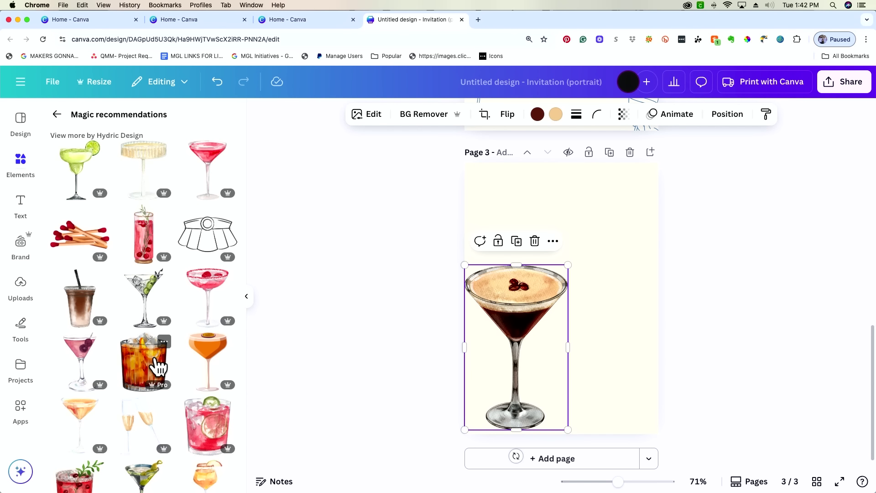
pyautogui.click(152, 365)
pyautogui.moveTo(562, 303); pyautogui.dragTo(614, 344)
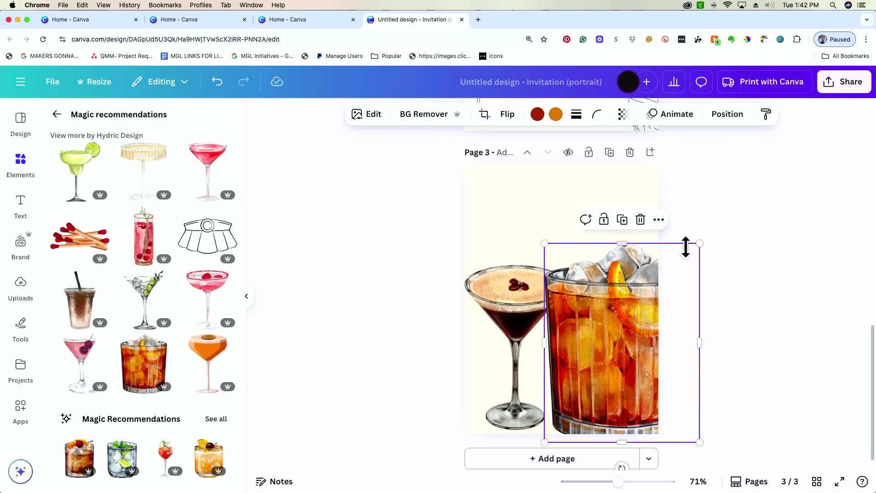
# Shrink the iced amber cocktail and the espresso martini and arrange them side by side in the lower half of page 3.
pyautogui.moveTo(698, 243); pyautogui.dragTo(618, 340)
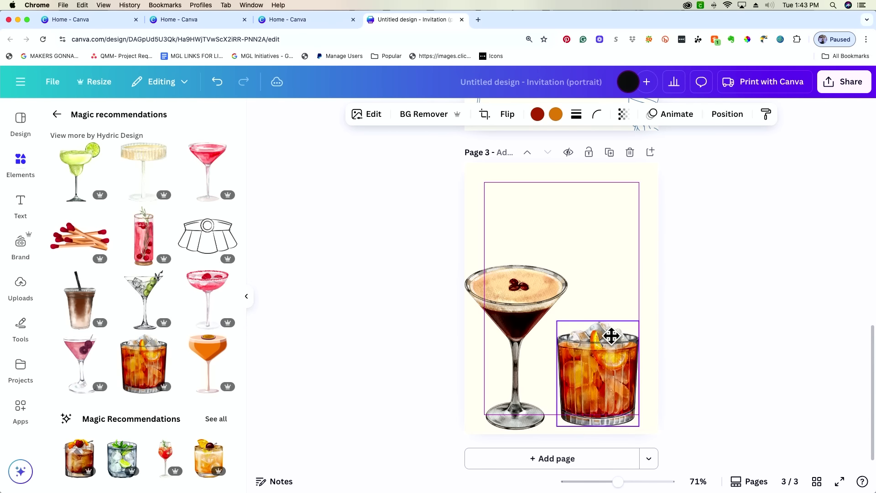
pyautogui.click(520, 286)
pyautogui.moveTo(569, 263); pyautogui.dragTo(530, 319)
pyautogui.click(600, 357)
pyautogui.moveTo(600, 358); pyautogui.dragTo(606, 346)
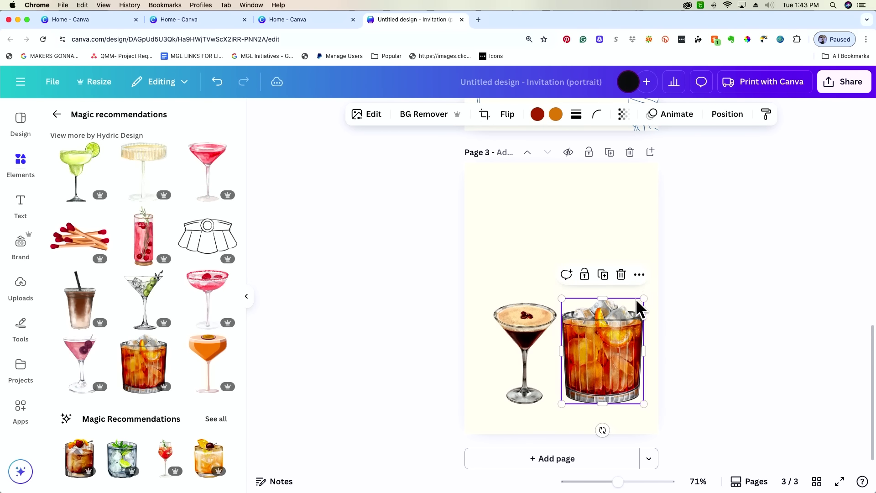
pyautogui.moveTo(643, 297); pyautogui.dragTo(618, 360)
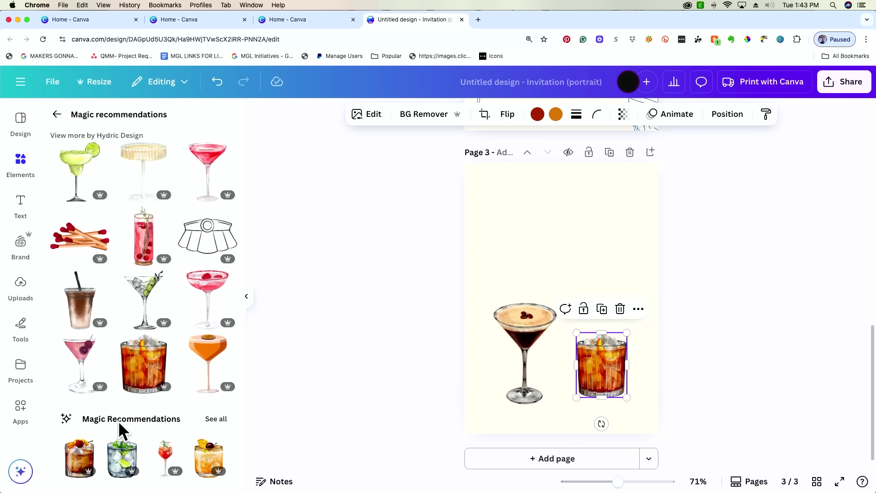
# Browse all magic recommendations related to the iced amber cocktail and add the pink coupe cocktail with lime and herbs to page 3.
pyautogui.scroll(-2, 118, 420)
pyautogui.click(213, 362)
pyautogui.scroll(-15, 211, 362)
pyautogui.scroll(-10, 210, 364)
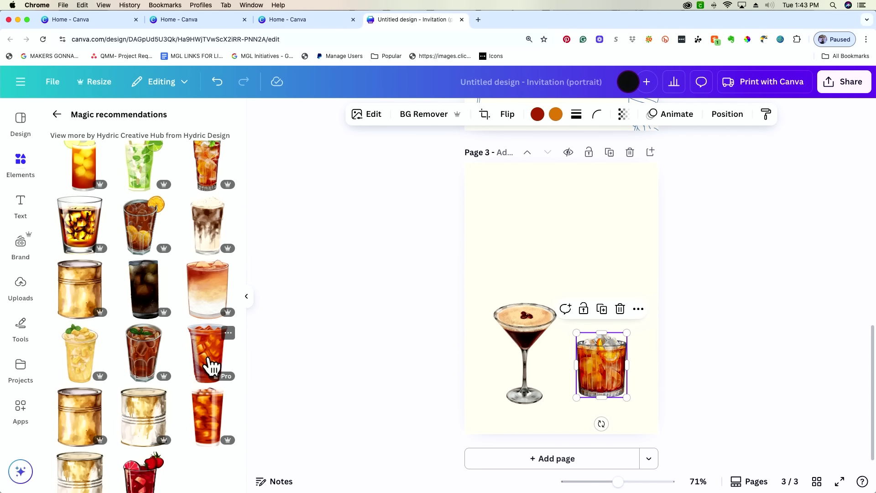
pyautogui.scroll(5, 210, 365)
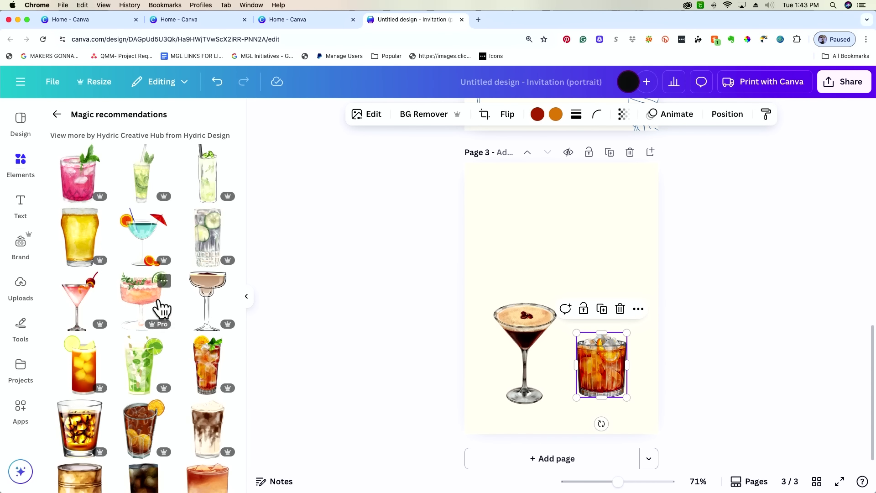
pyautogui.click(139, 302)
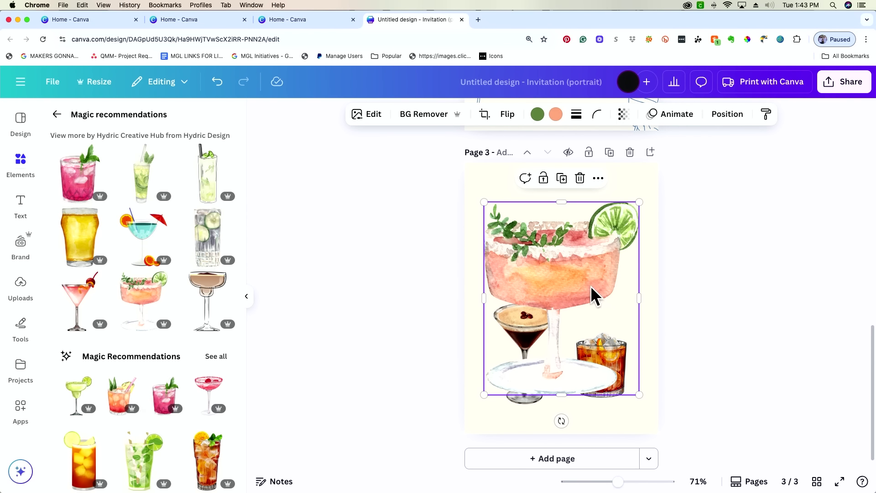
# Return to the general elements library and search all element types for "martini glass".
pyautogui.click(24, 170)
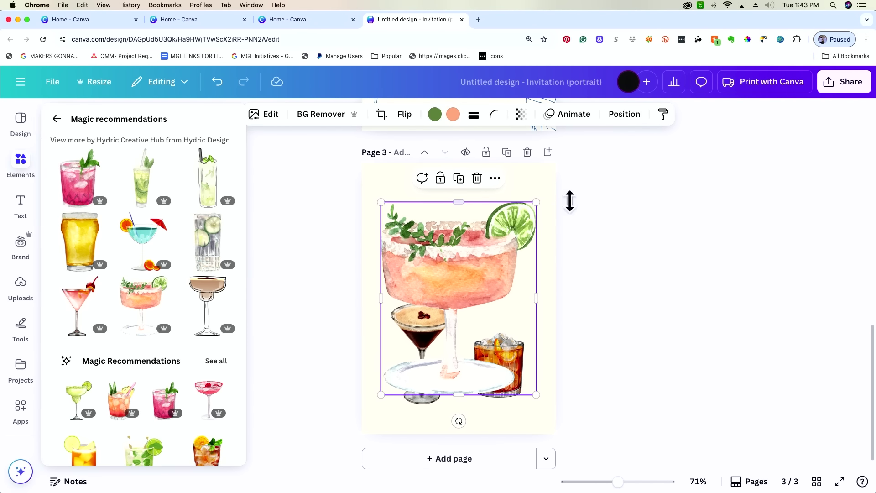
pyautogui.click(21, 164)
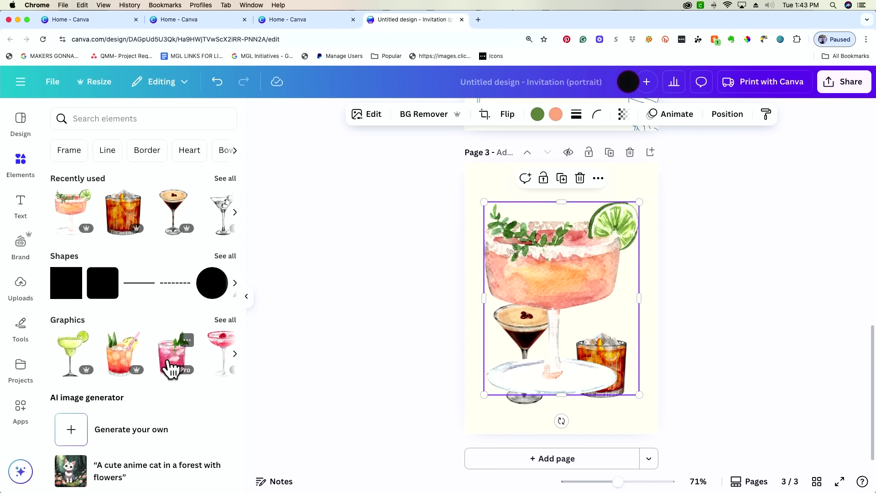
pyautogui.scroll(-5, 171, 365)
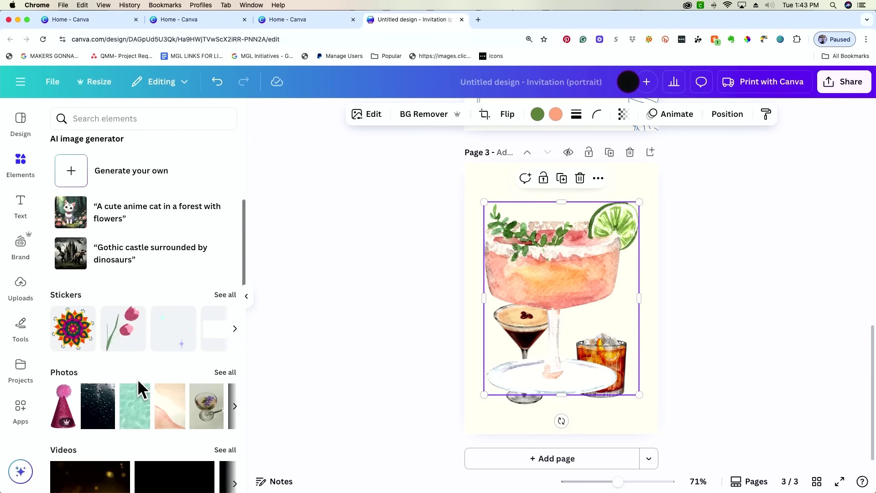
pyautogui.scroll(2, 123, 375)
pyautogui.click(149, 118)
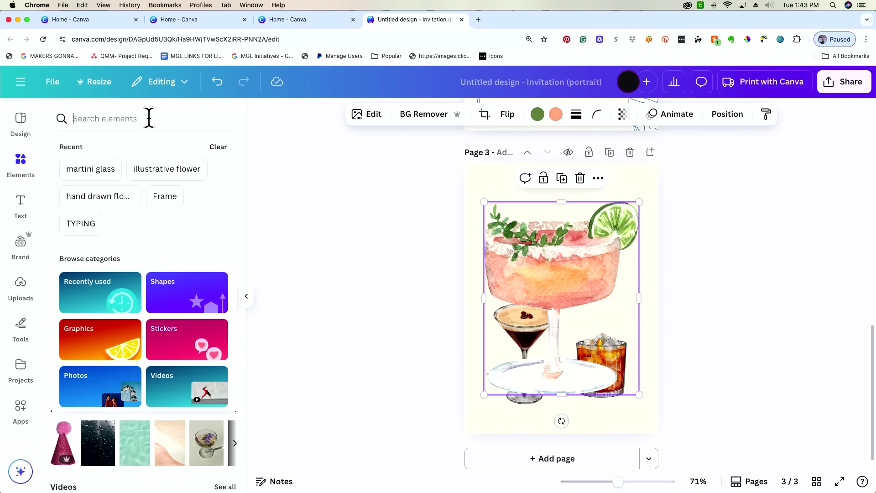
pyautogui.write('martini')
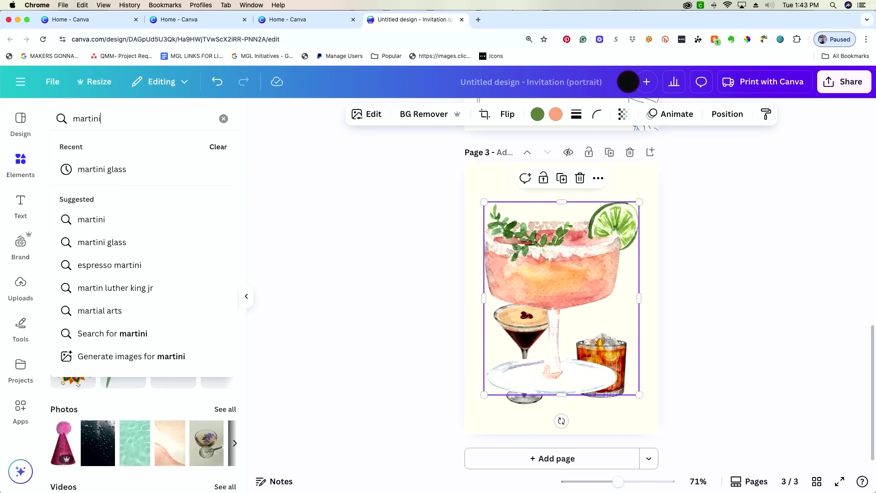
pyautogui.write(' glass')
pyautogui.press('Return')
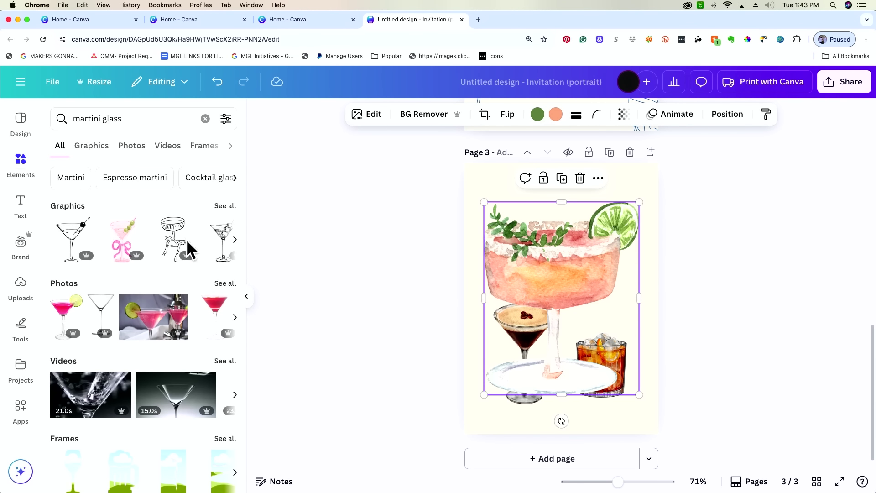
# Try the isolated empty martini glass photo over the pink cocktail on page 3, and delete it again.
pyautogui.click(101, 299)
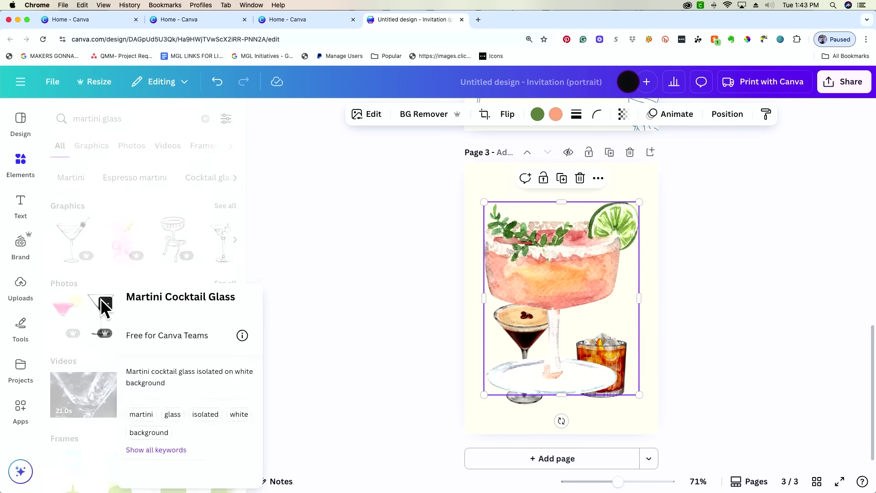
pyautogui.click(318, 260)
pyautogui.click(101, 309)
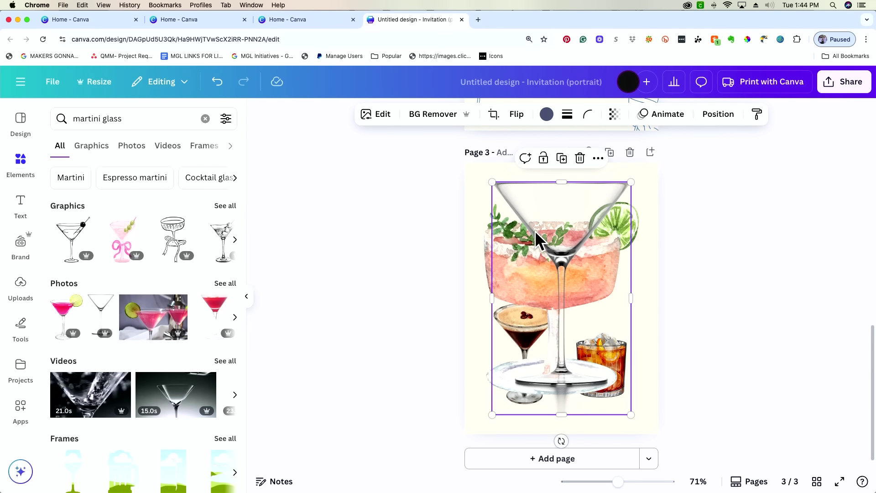
pyautogui.moveTo(536, 238); pyautogui.dragTo(569, 236)
pyautogui.moveTo(569, 244); pyautogui.dragTo(553, 249)
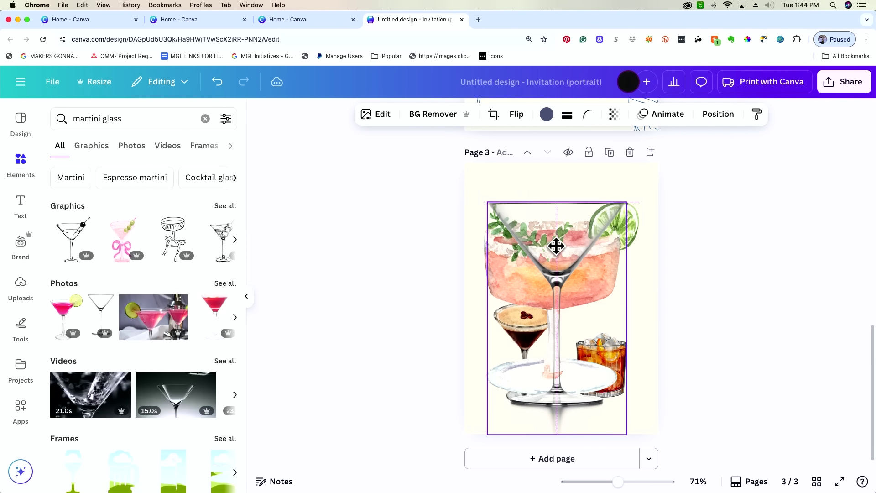
pyautogui.moveTo(623, 214); pyautogui.dragTo(648, 246)
pyautogui.press('Delete')
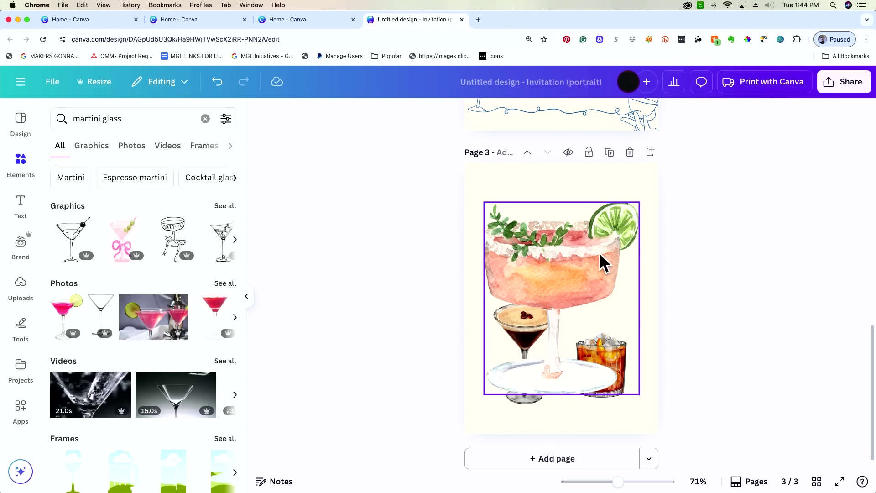
# Add the photo of pink martinis with a lime slice to page 3.
pyautogui.click(160, 328)
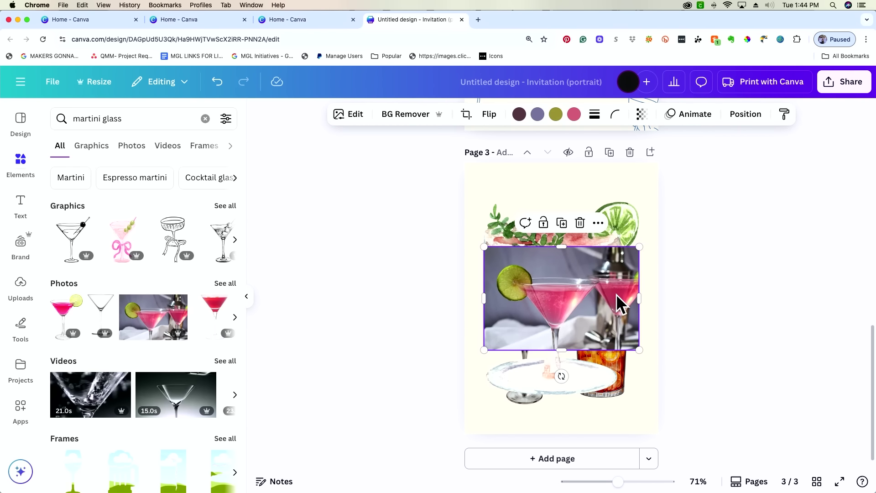
# Delete the photo of pink martinis from page 3, and try the red martini photo before deleting it too.
pyautogui.press('Delete')
pyautogui.click(215, 315)
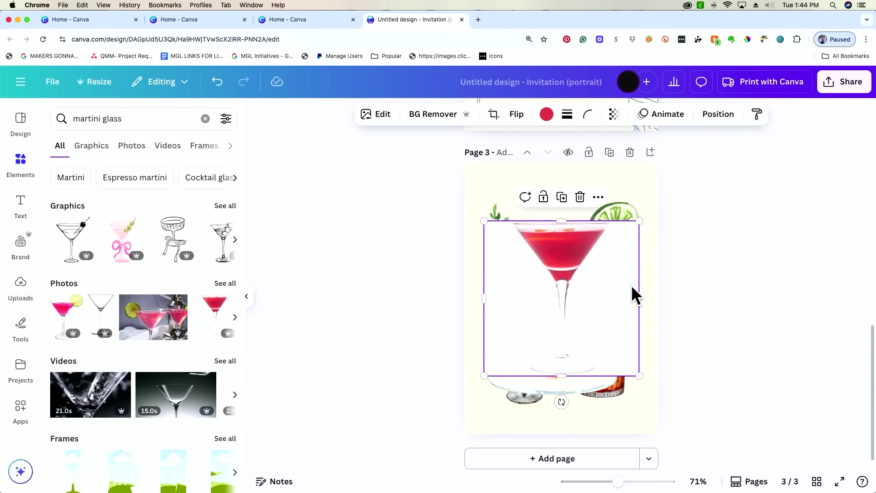
pyautogui.press('Delete')
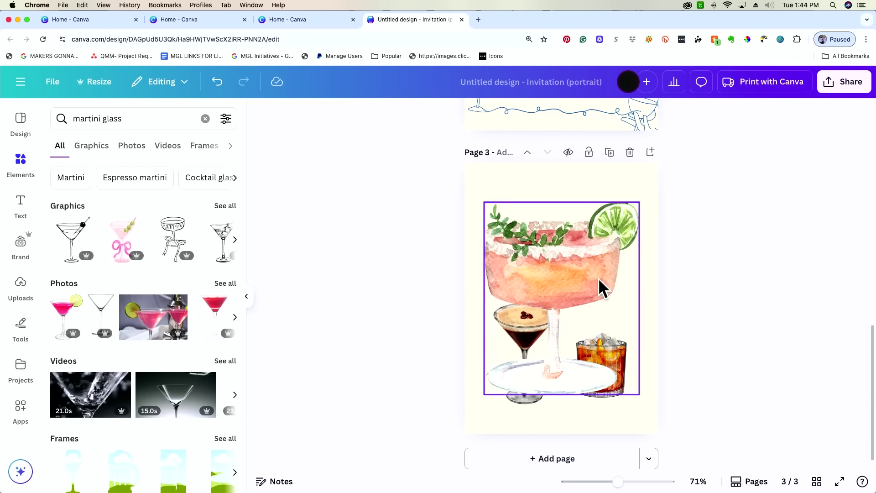
# Add the isolated pink martini with a lime slice to page 3, browse all "martini glass" photos, and shift the martini toward the page's lower-right corner.
pyautogui.click(61, 332)
pyautogui.moveTo(552, 309); pyautogui.dragTo(599, 274)
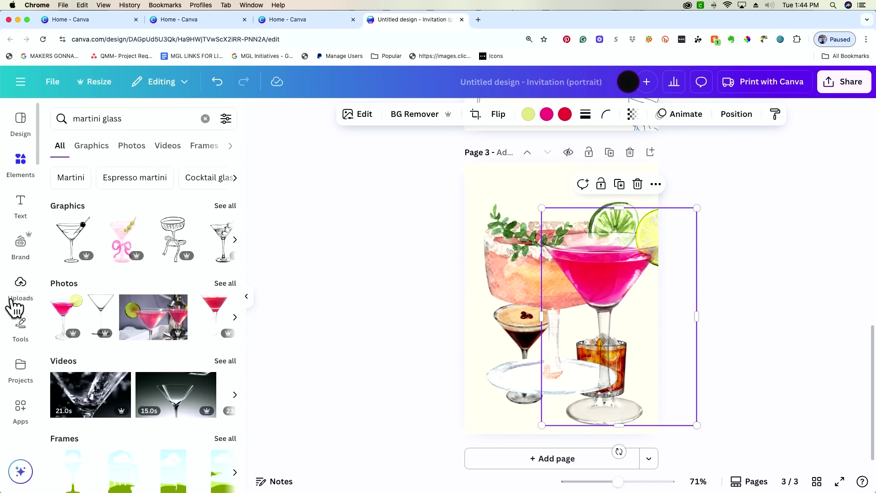
pyautogui.click(230, 288)
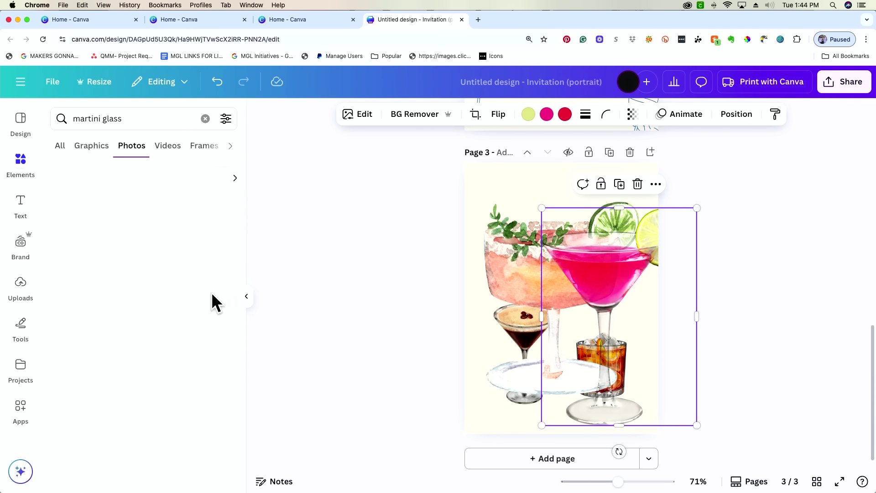
pyautogui.scroll(-5, 201, 319)
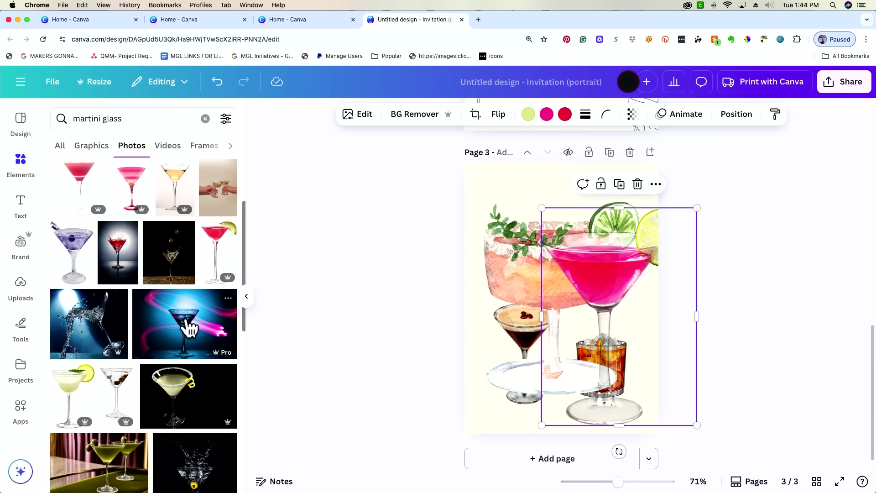
pyautogui.scroll(5, 191, 324)
pyautogui.moveTo(623, 276); pyautogui.dragTo(650, 297)
# Delete the watercolor coupe cocktail, the espresso martini and the iced amber cocktail from page 3.
pyautogui.click(529, 276)
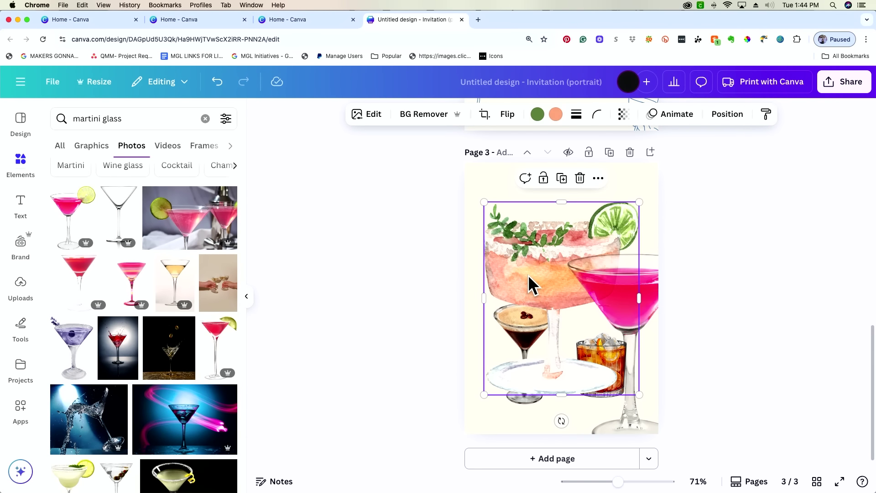
pyautogui.press('Delete')
pyautogui.click(523, 316)
pyautogui.press('Delete')
pyautogui.click(601, 348)
pyautogui.press('Delete')
# Move the pink martini to the left edge of page 3 and place the empty martini glass photo beside it, overlapping the lime slice.
pyautogui.moveTo(476, 324); pyautogui.dragTo(484, 299)
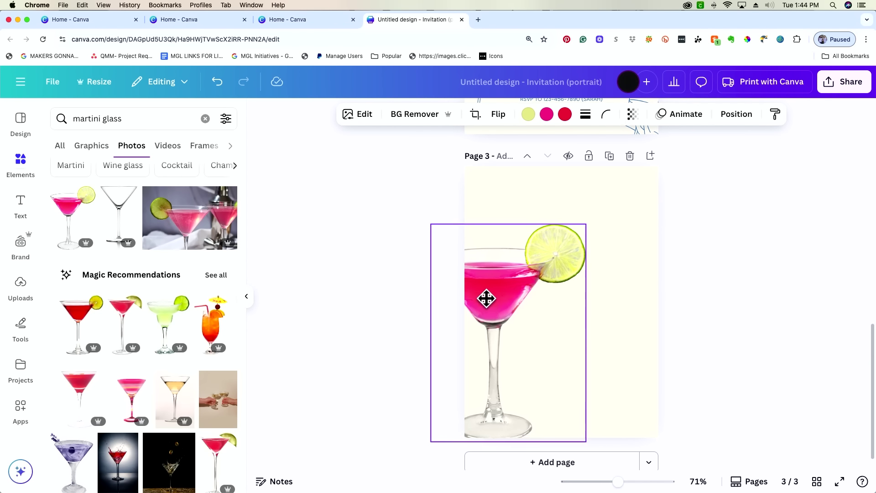
pyautogui.click(109, 210)
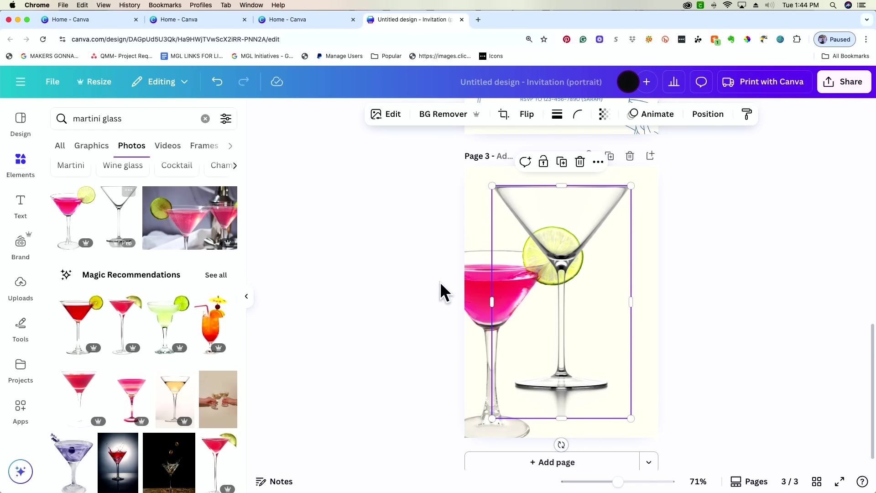
pyautogui.moveTo(580, 221); pyautogui.dragTo(573, 260)
# Delete the pink martini and the empty martini glass from page 3.
pyautogui.click(471, 287)
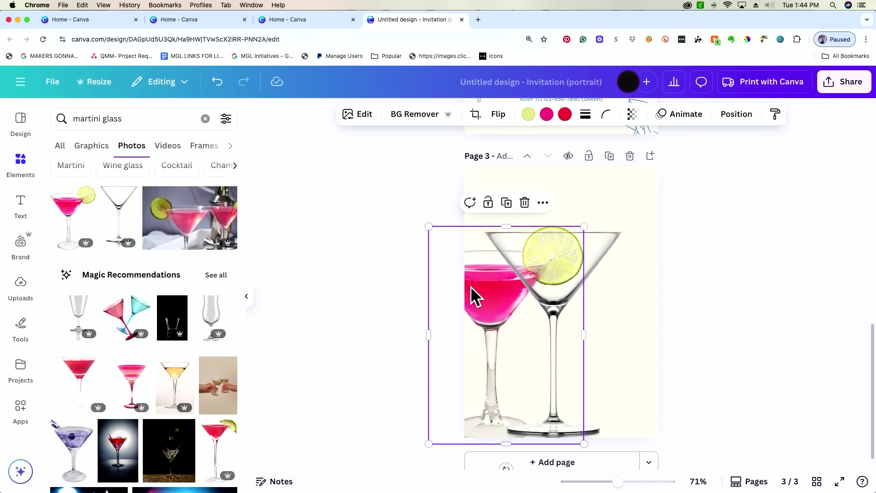
pyautogui.press('BackSpace')
pyautogui.click(545, 262)
pyautogui.moveTo(545, 262); pyautogui.dragTo(555, 273)
pyautogui.press('BackSpace')
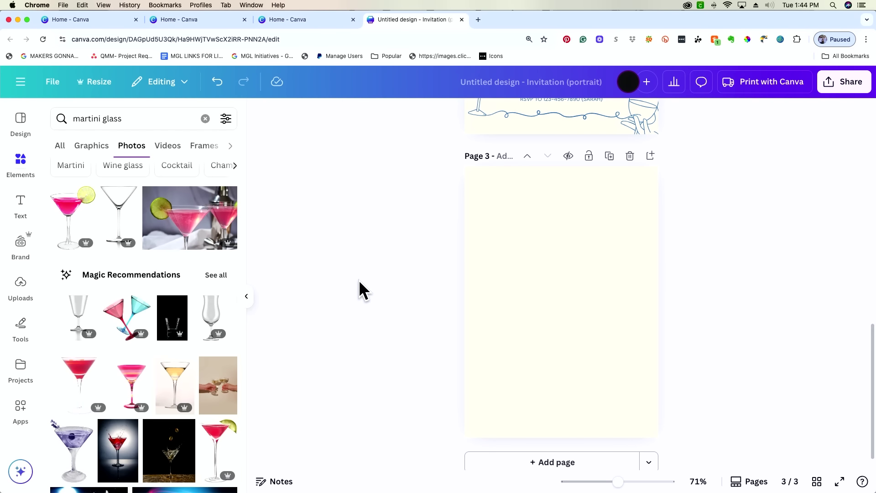
# Browse the "martini glass" results across all element types, including videos, frames, audio and mockups.
pyautogui.click(59, 145)
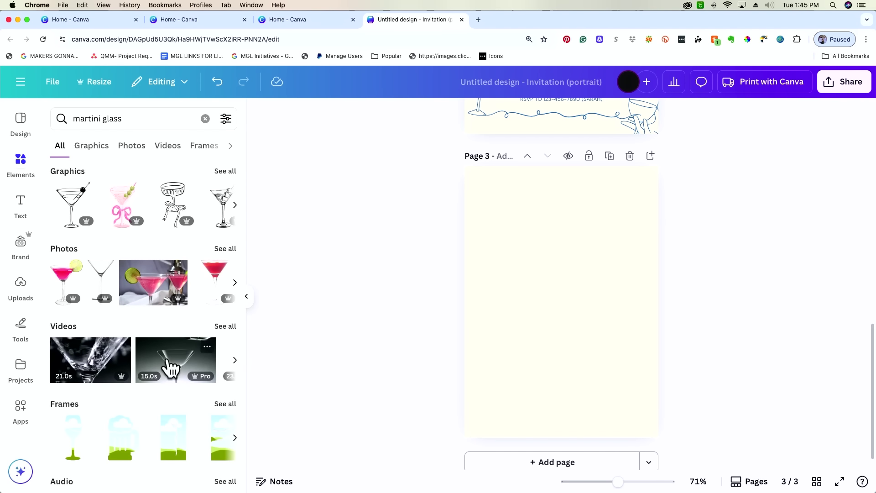
pyautogui.scroll(-3, 169, 365)
pyautogui.scroll(-3, 196, 369)
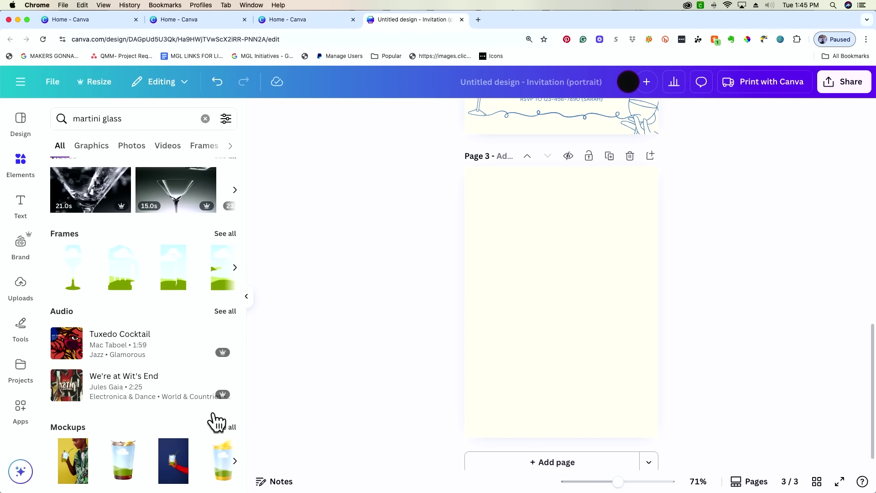
pyautogui.scroll(5, 163, 405)
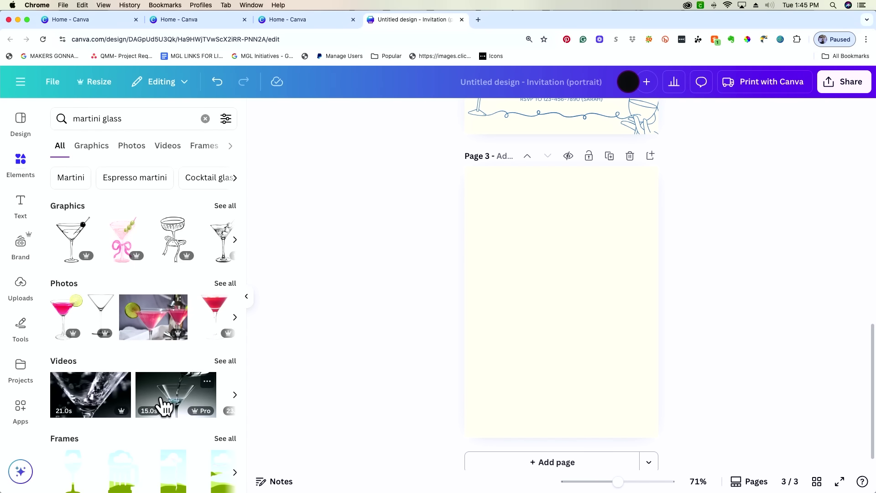
# Open the text library and look through its default text styles, dynamic text and type apps.
pyautogui.click(22, 206)
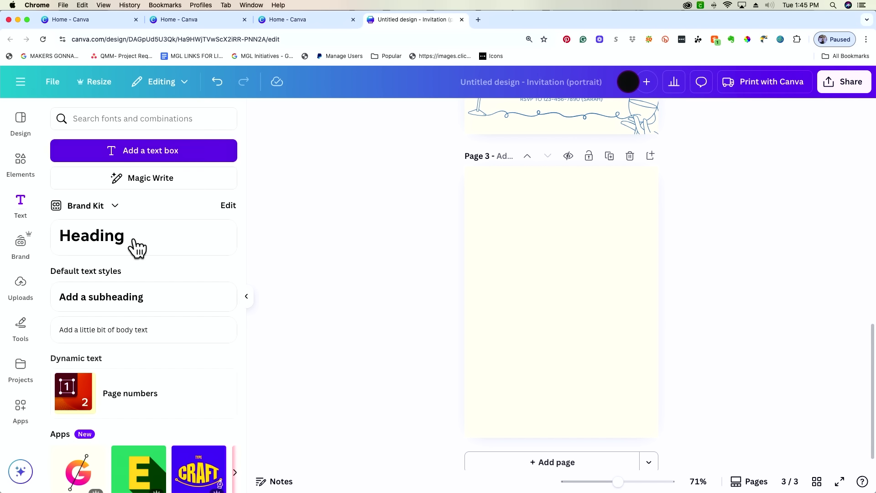
pyautogui.scroll(-3, 135, 244)
pyautogui.scroll(-3, 134, 245)
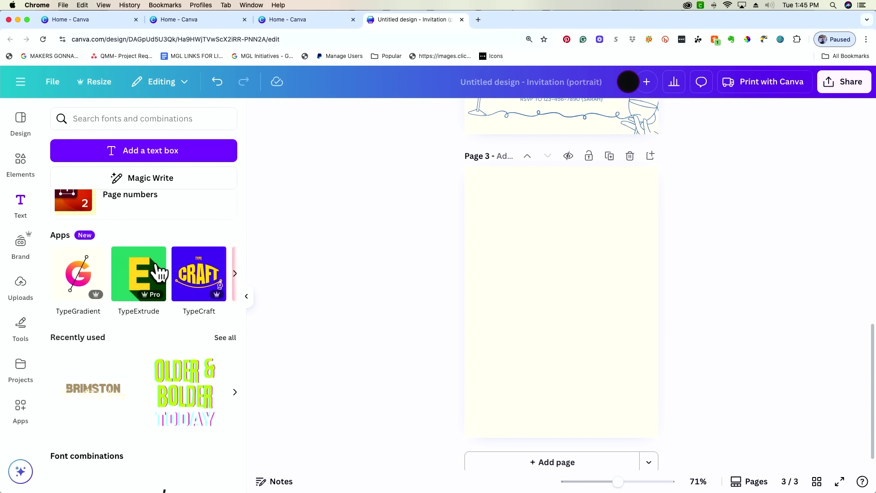
pyautogui.hscroll(3, 151, 272)
pyautogui.hscroll(-3, 155, 273)
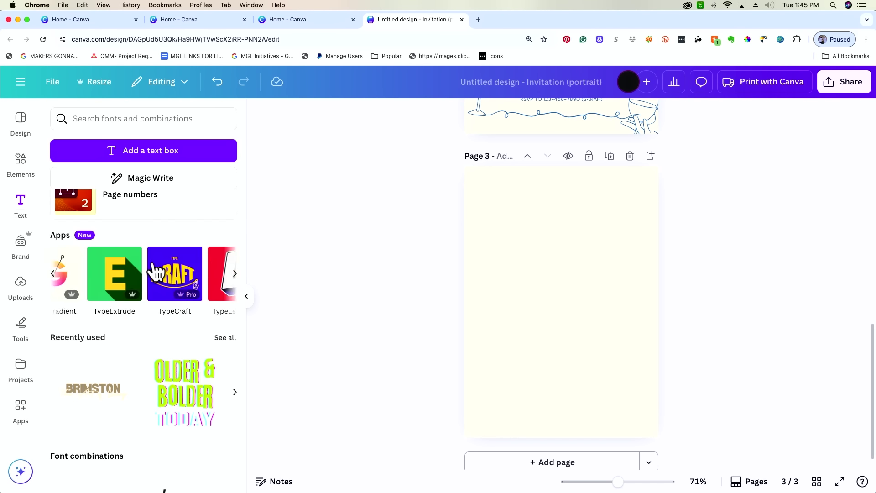
# Browse the ready-made font combinations in the text library.
pyautogui.scroll(-5, 152, 272)
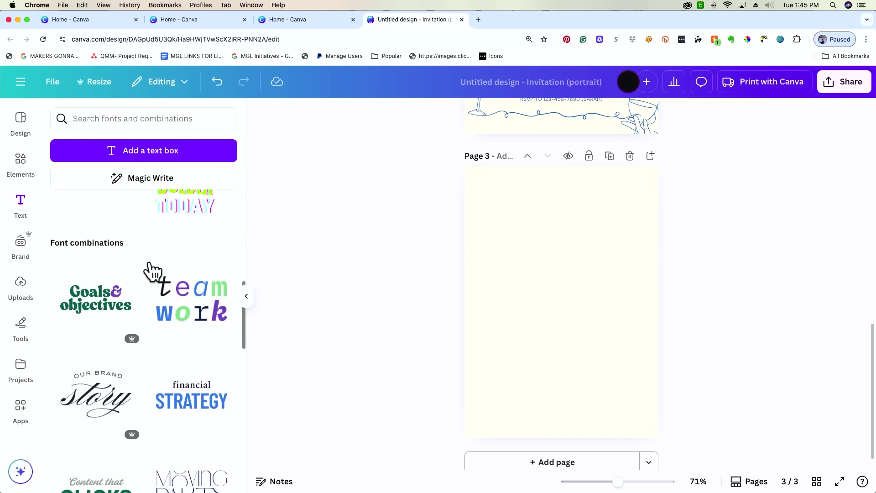
pyautogui.scroll(-3, 152, 272)
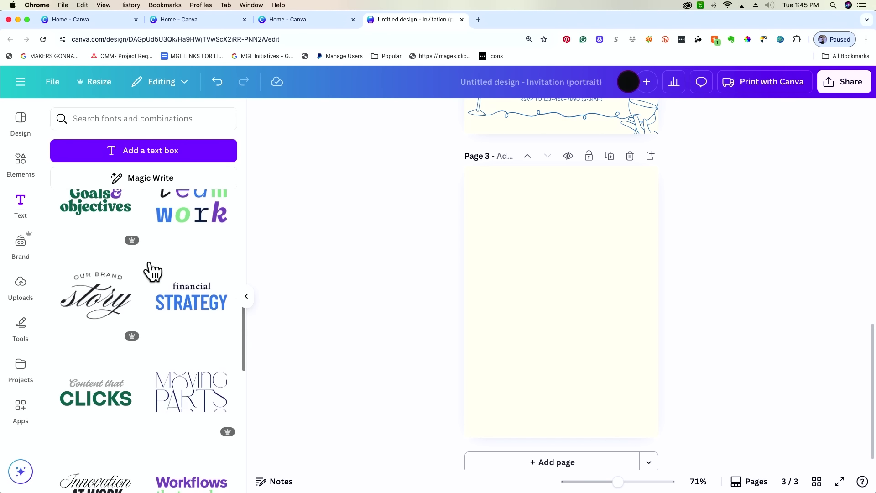
pyautogui.scroll(-8, 152, 272)
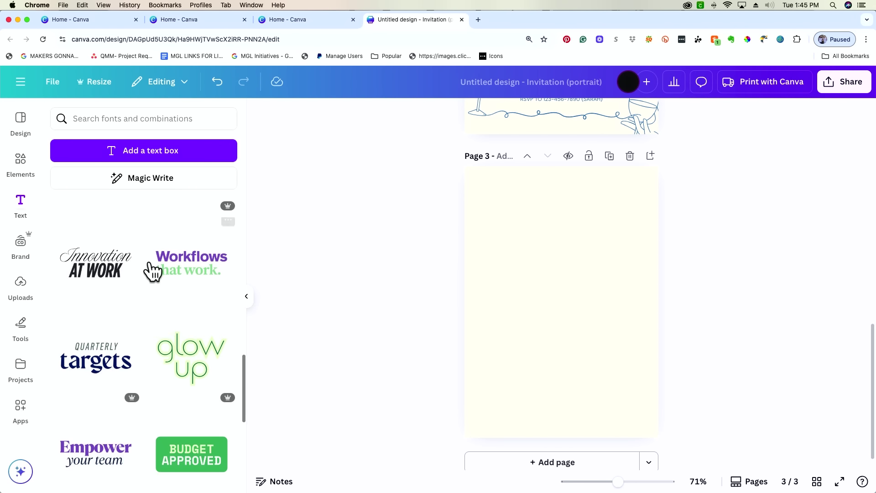
pyautogui.scroll(-5, 152, 273)
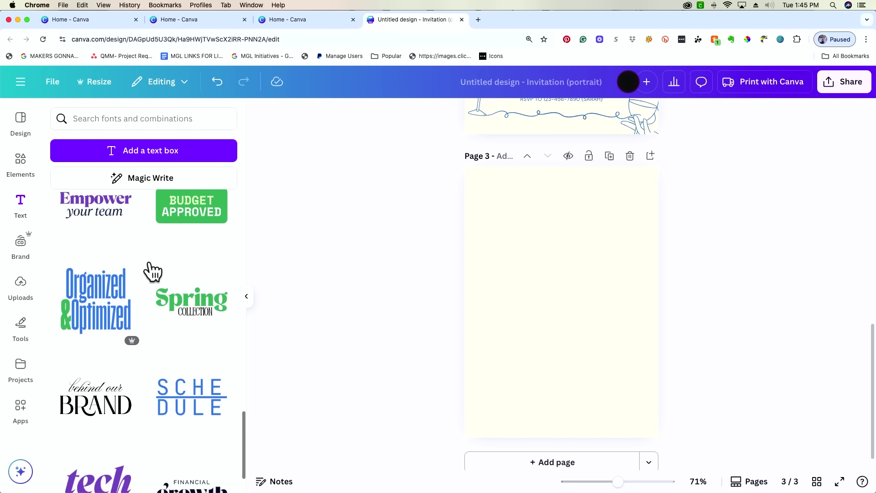
pyautogui.scroll(-3, 152, 272)
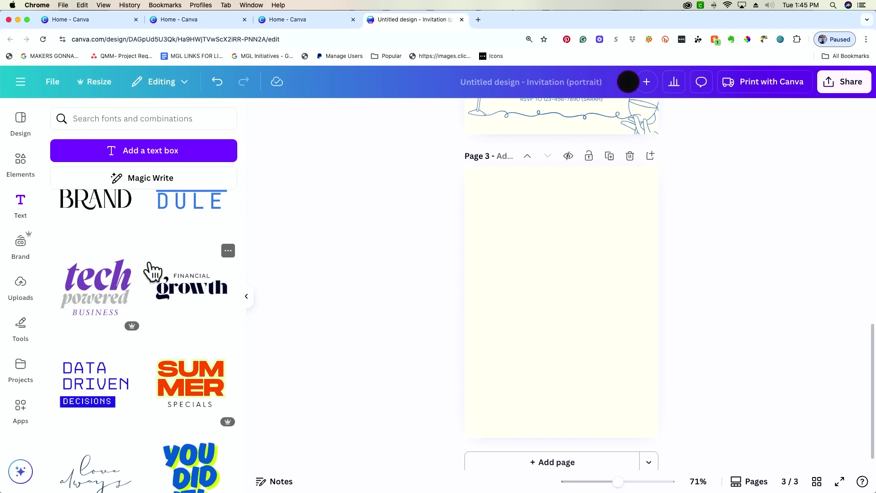
pyautogui.scroll(-6, 152, 272)
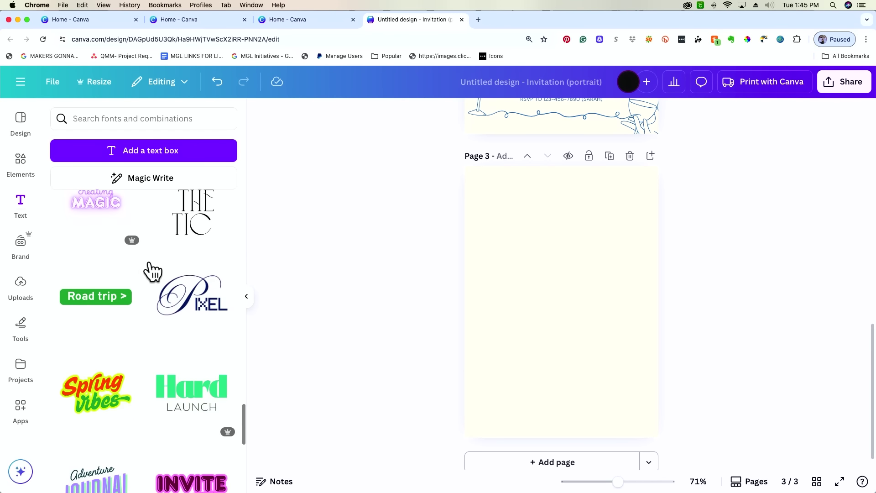
pyautogui.scroll(-15, 152, 272)
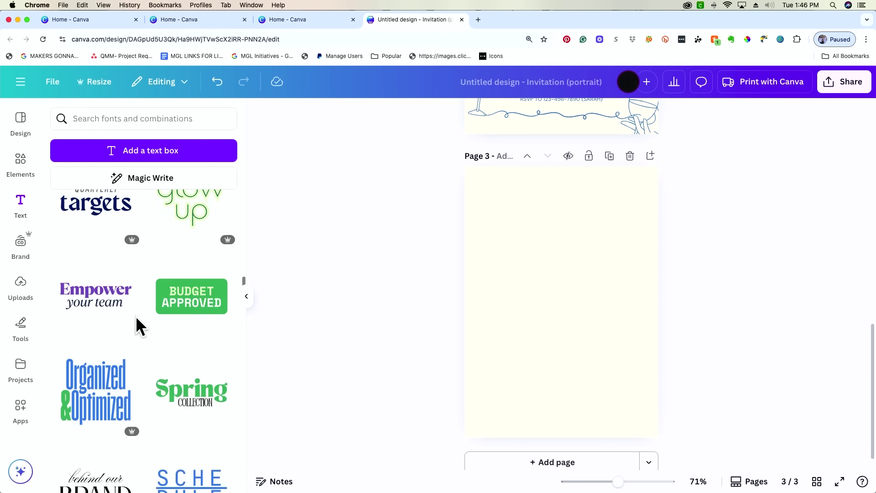
pyautogui.scroll(-10, 137, 326)
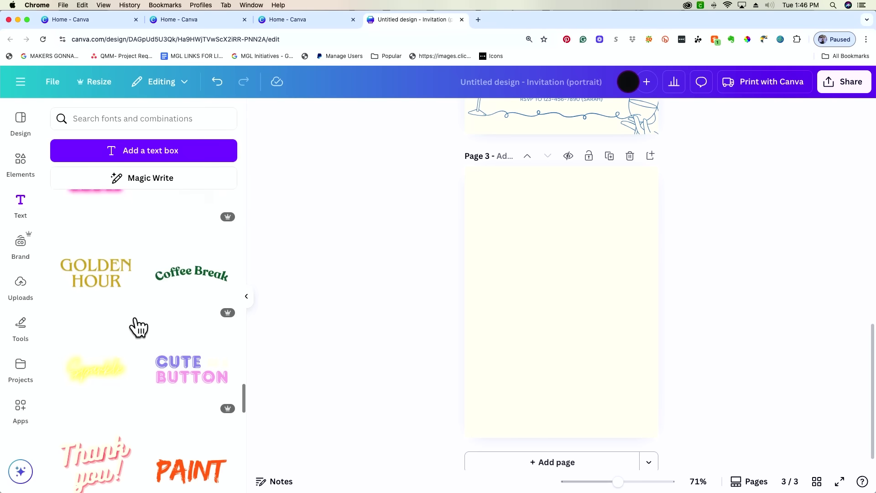
pyautogui.scroll(-6, 137, 327)
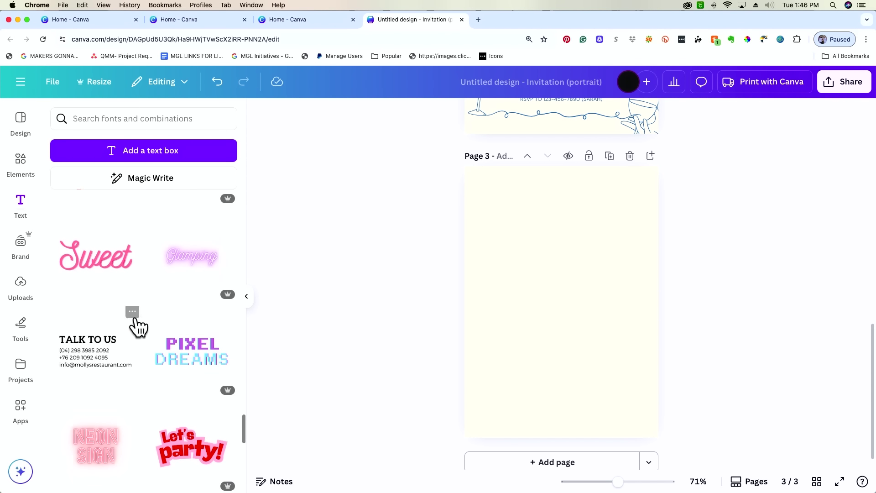
pyautogui.scroll(-7, 138, 327)
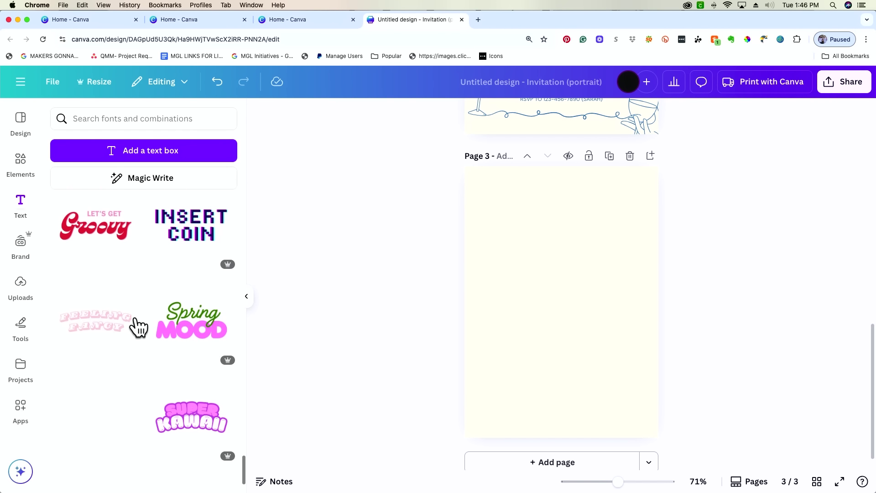
pyautogui.scroll(-5, 137, 327)
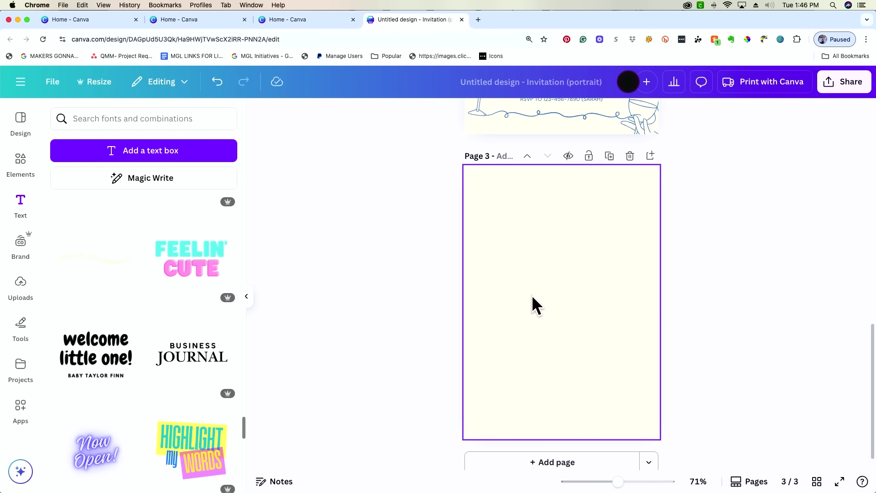
# Try a placeholder text box on page 3, enlarge it to about size 20, move it higher, and delete it.
pyautogui.click(568, 290)
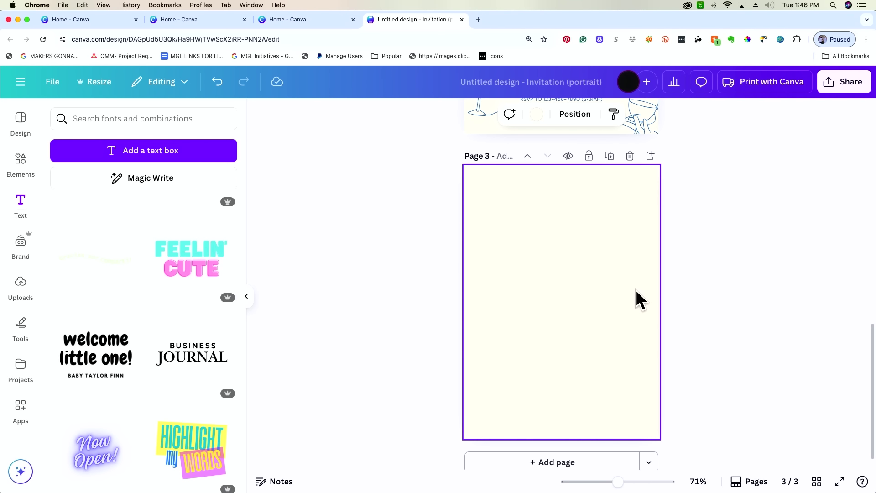
pyautogui.press('t')
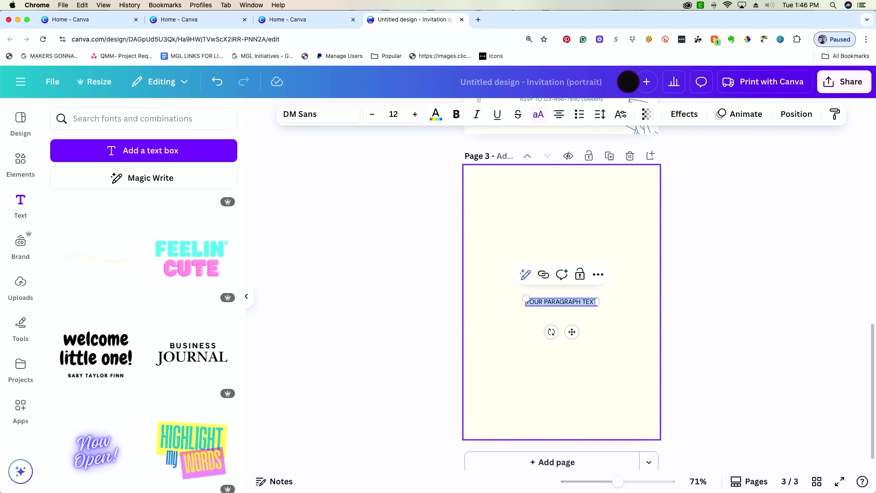
pyautogui.moveTo(526, 299); pyautogui.dragTo(477, 294)
pyautogui.moveTo(551, 337); pyautogui.dragTo(571, 282)
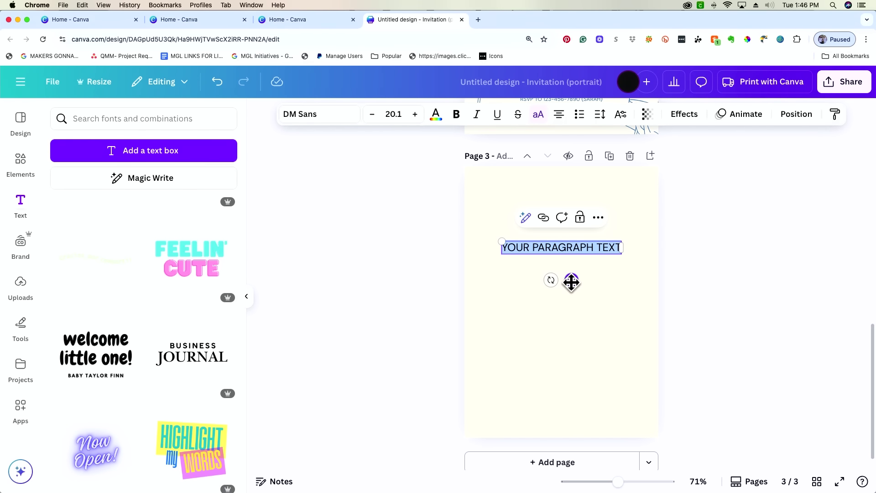
pyautogui.press('Delete')
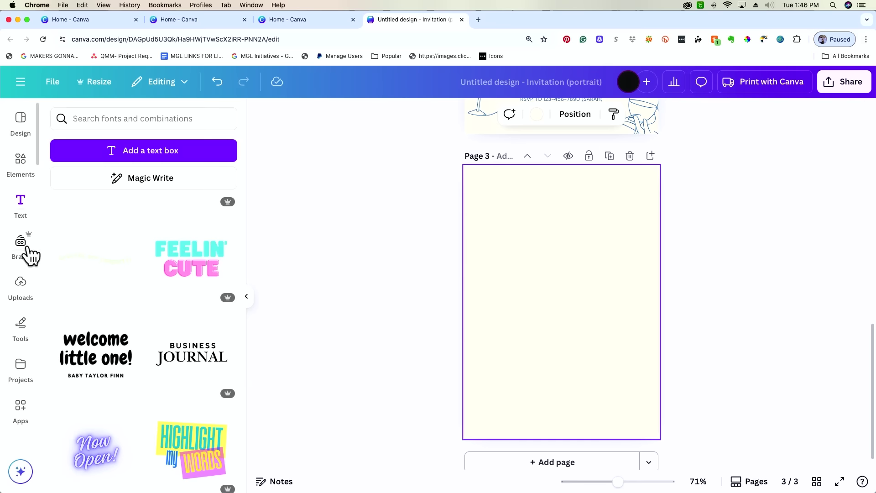
# Review the brand templates and the Brand Kit's logos, colors, fonts and other asset sections, and open the uploaded images.
pyautogui.click(23, 258)
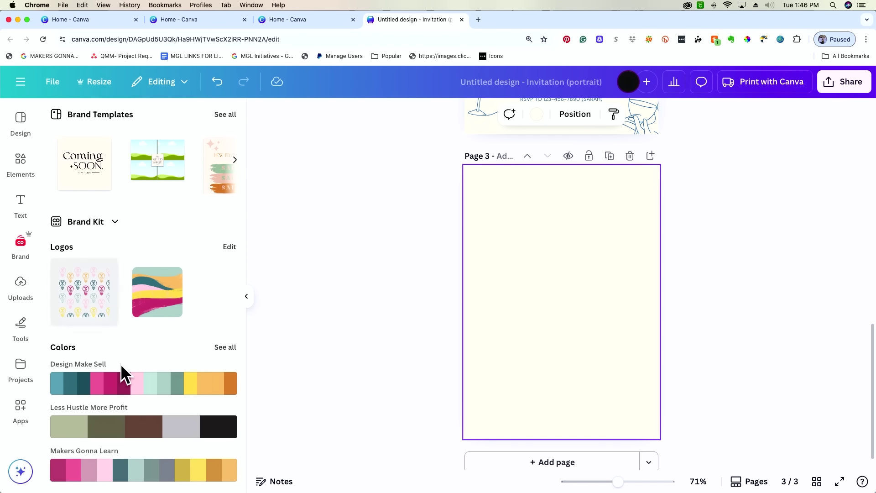
pyautogui.scroll(-5, 121, 364)
pyautogui.scroll(-4, 122, 342)
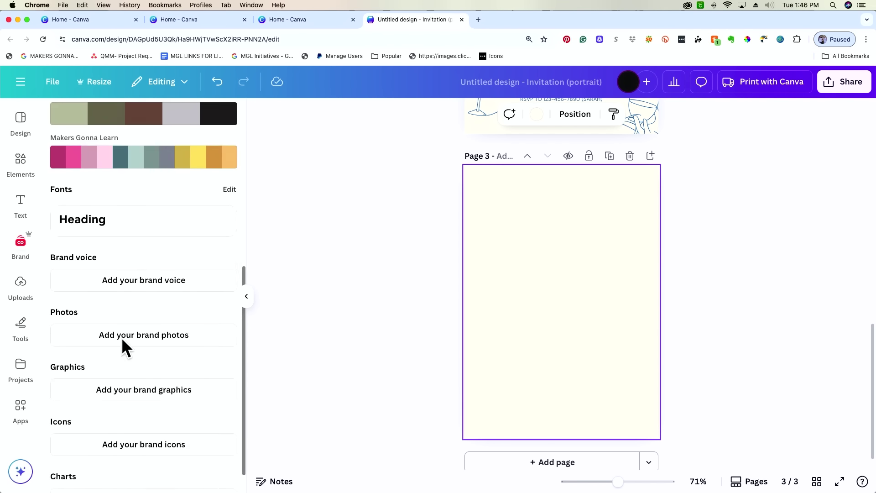
pyautogui.scroll(7, 122, 344)
pyautogui.scroll(2, 121, 342)
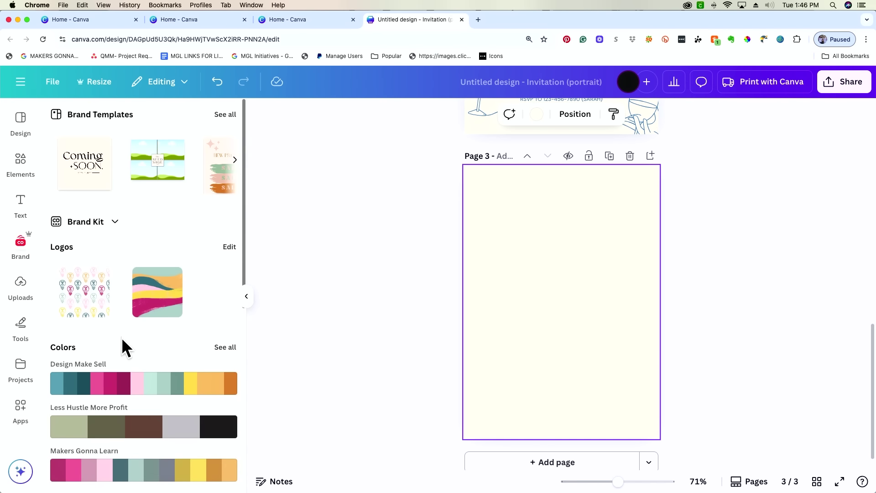
pyautogui.click(21, 299)
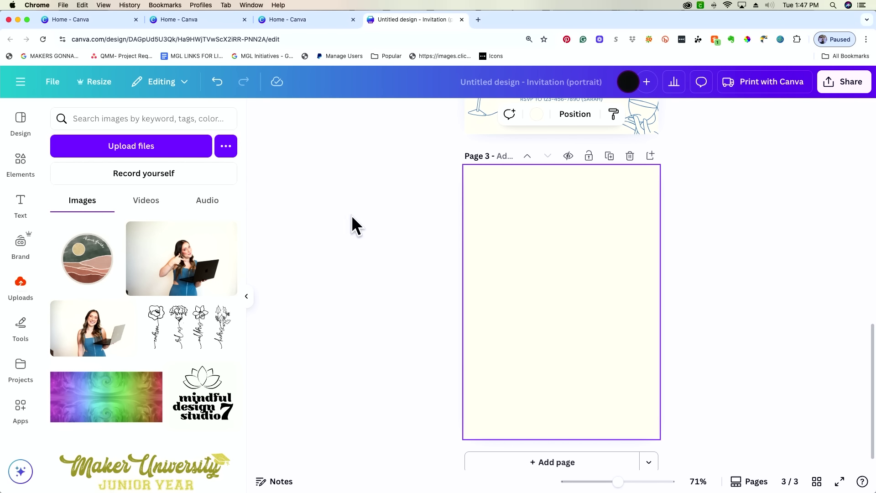
# Upload landscape-5.png from Finder's recent files, and try the uploaded image on page 3 before deleting it.
pyautogui.click(28, 170)
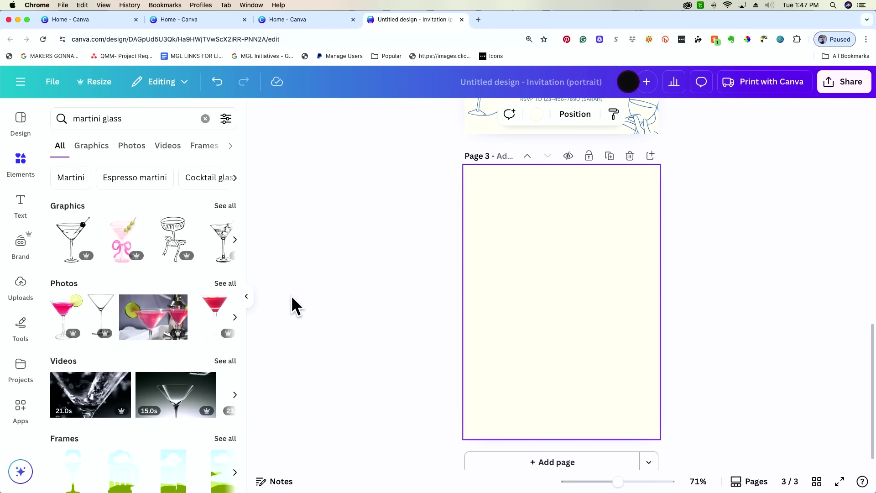
pyautogui.press('super+Tab')
pyautogui.press('super+Tab')
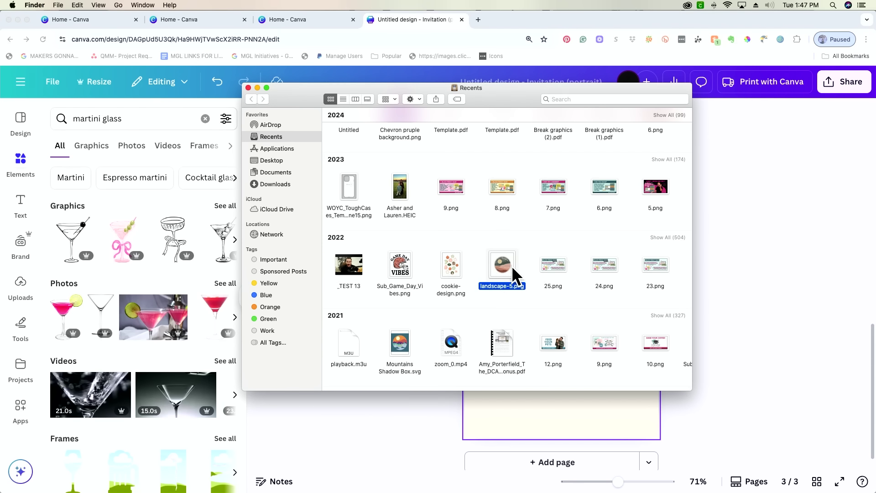
pyautogui.moveTo(510, 266); pyautogui.dragTo(117, 221)
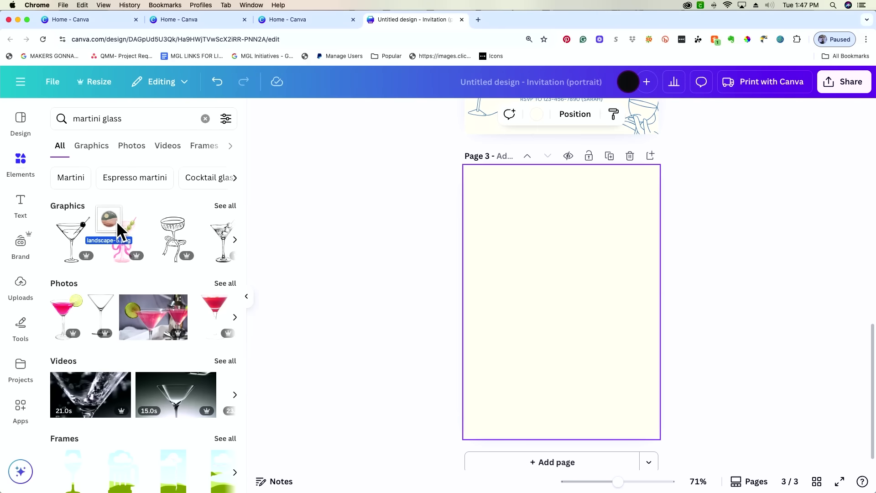
pyautogui.click(24, 303)
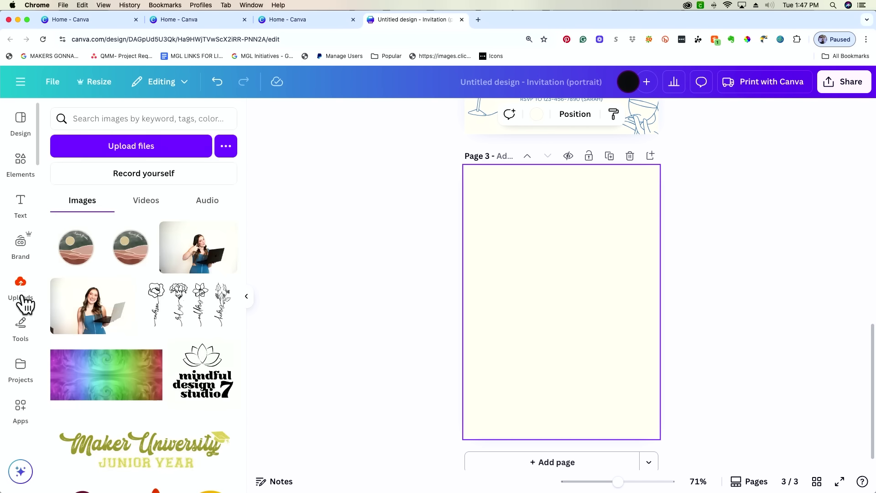
pyautogui.click(70, 259)
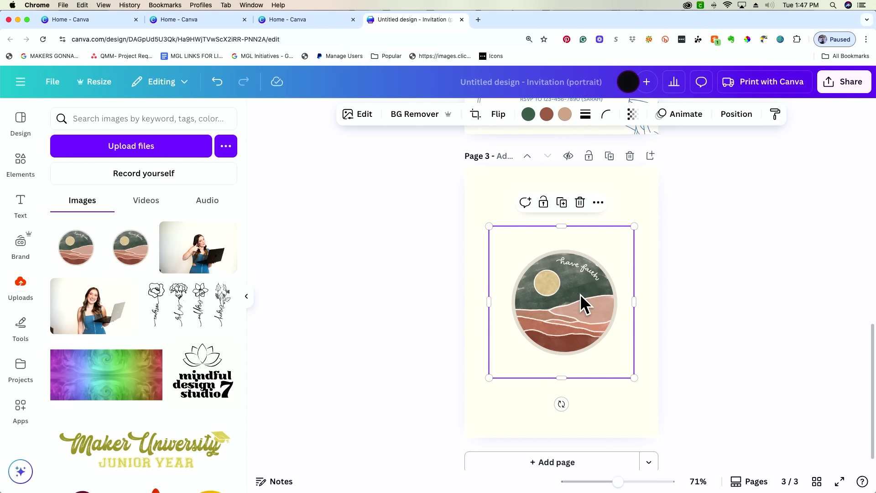
pyautogui.press('BackSpace')
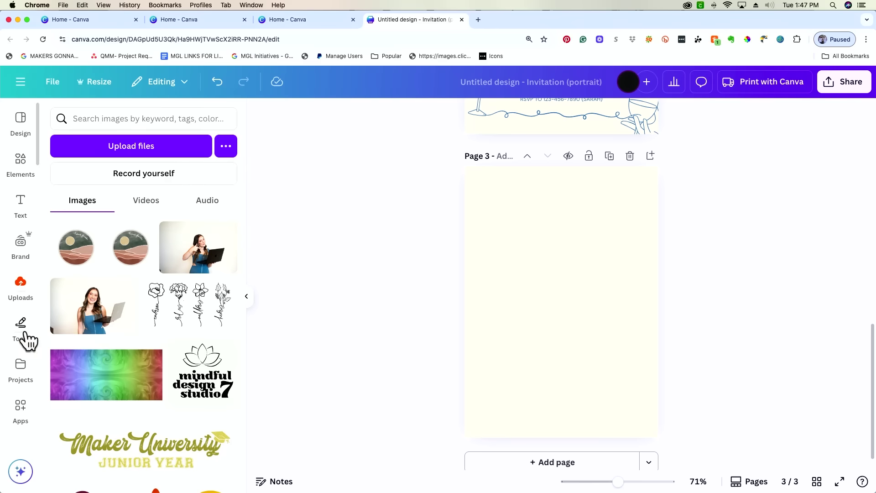
# Look through the uploaded images, check the uploaded videos and audio, and return to the images.
pyautogui.scroll(-2, 86, 292)
pyautogui.scroll(-15, 87, 292)
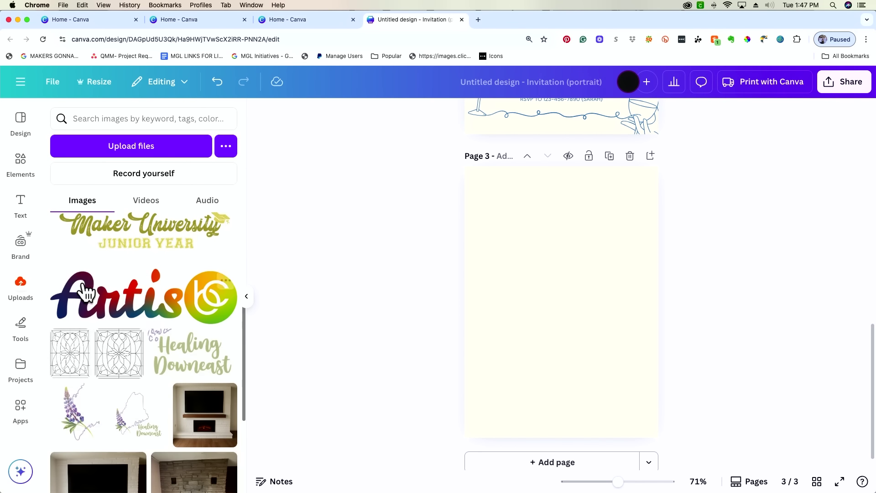
pyautogui.scroll(15, 86, 291)
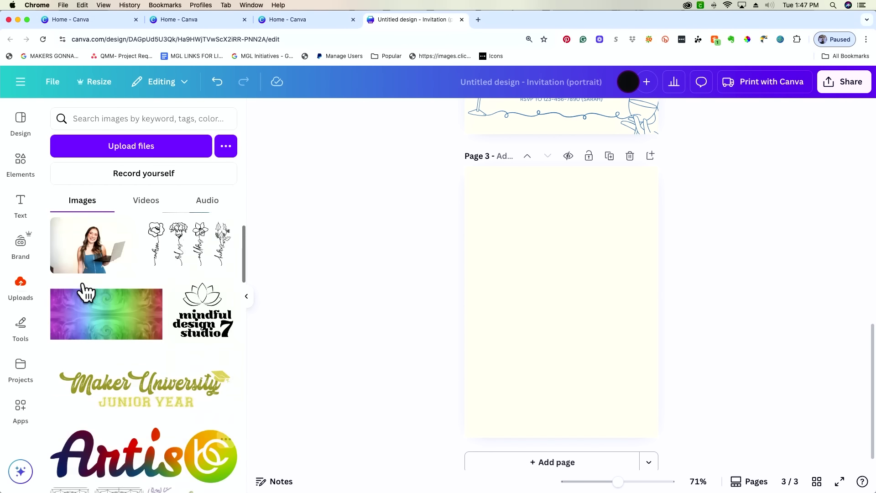
pyautogui.click(142, 203)
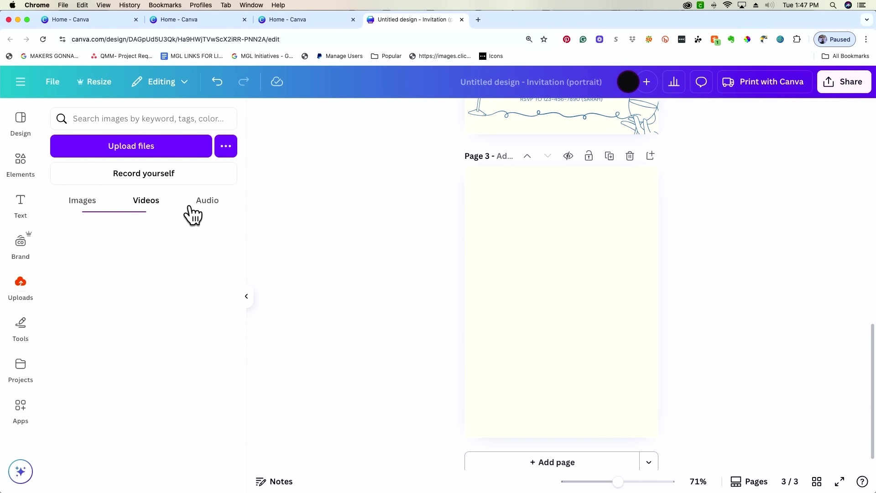
pyautogui.click(208, 208)
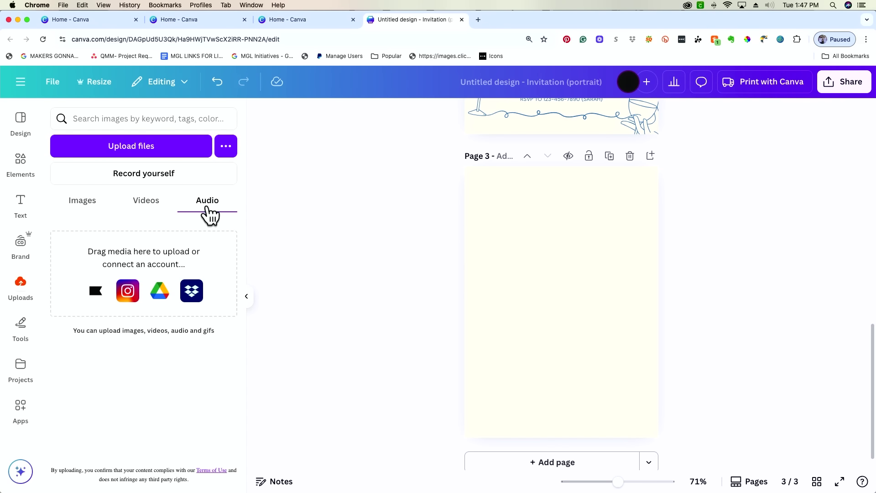
pyautogui.click(146, 208)
pyautogui.click(89, 209)
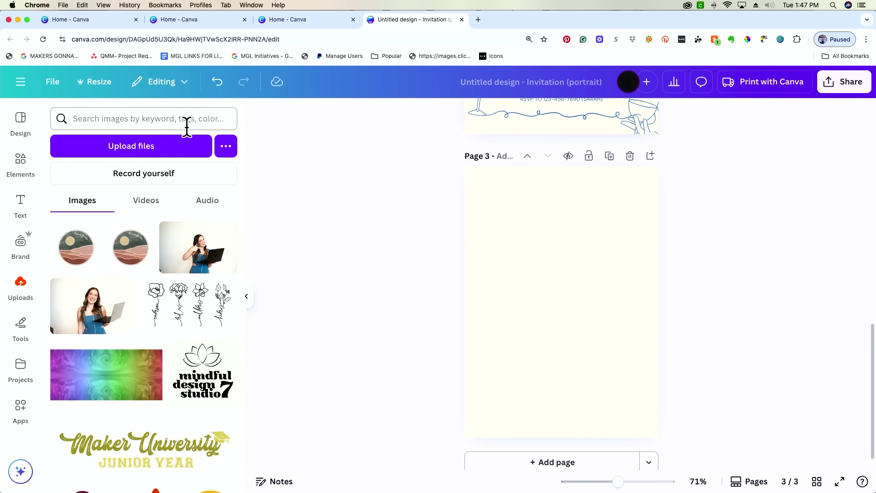
# Review the drawing tools, the projects shared with you, and the options for filtering projects.
pyautogui.click(26, 344)
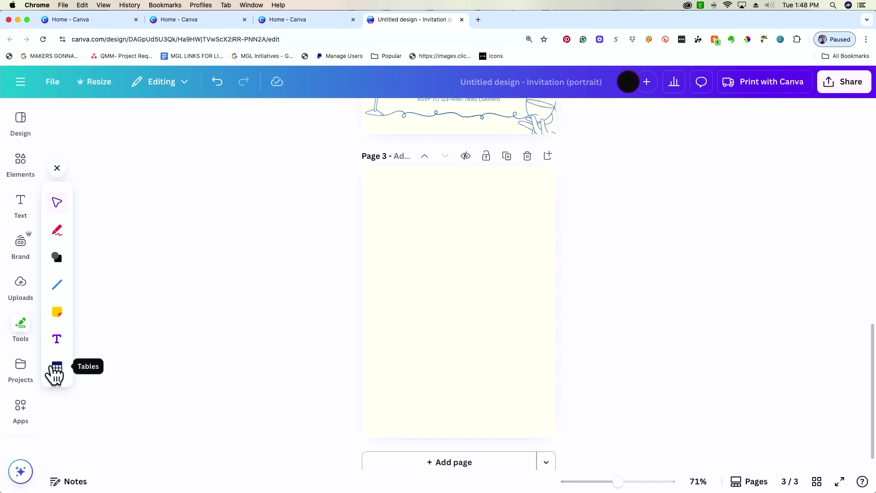
pyautogui.click(20, 372)
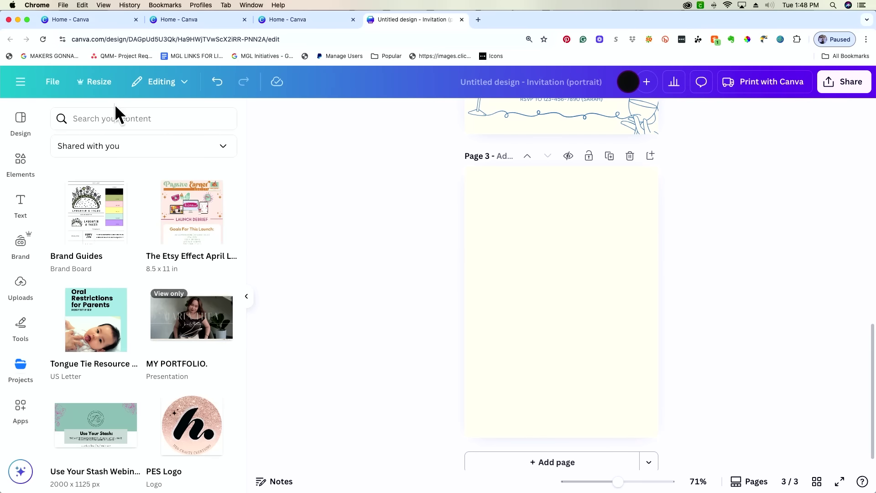
pyautogui.scroll(-7, 115, 220)
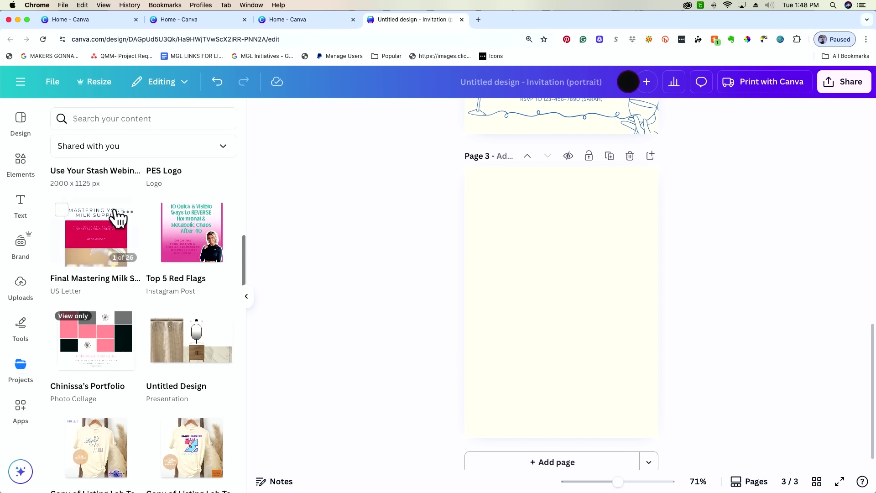
pyautogui.scroll(7, 117, 219)
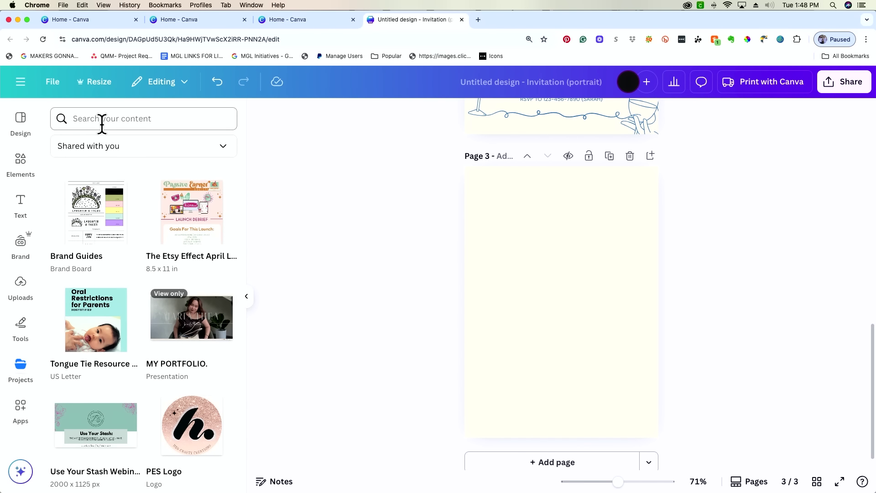
pyautogui.click(111, 154)
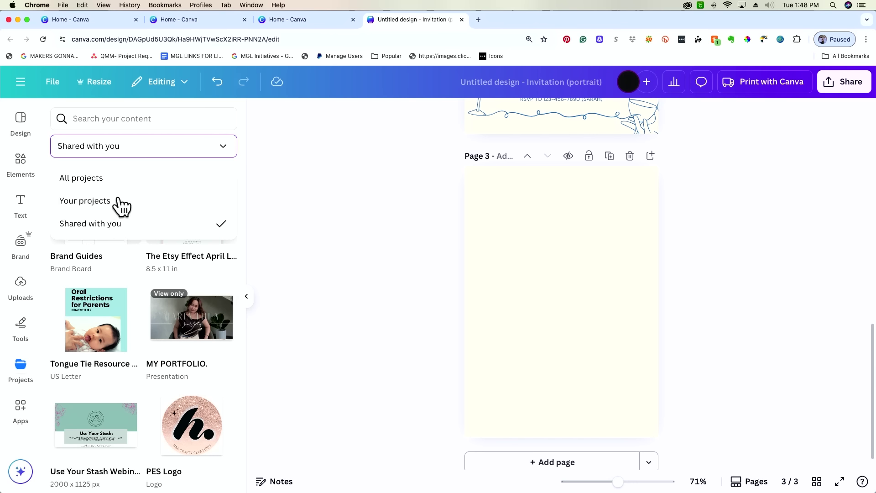
pyautogui.click(169, 156)
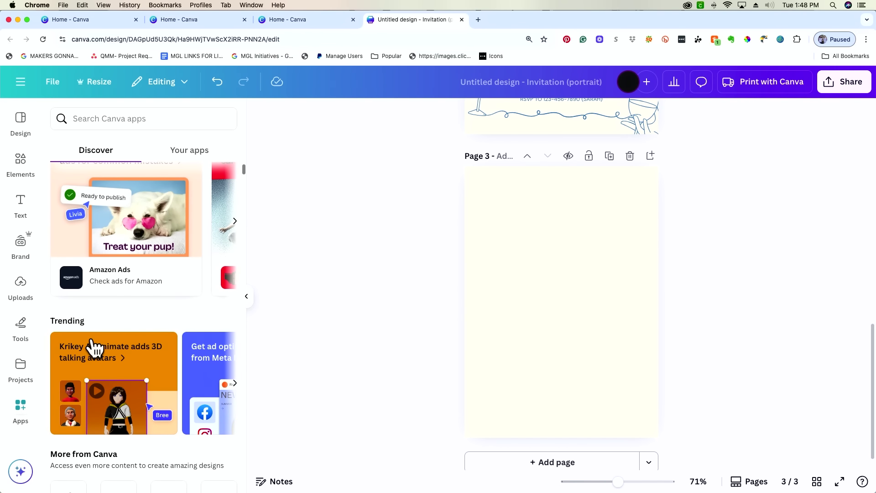
# Browse the Canva apps on offer, including the More from Canva, Popular and AI generation sections.
pyautogui.scroll(-5, 93, 347)
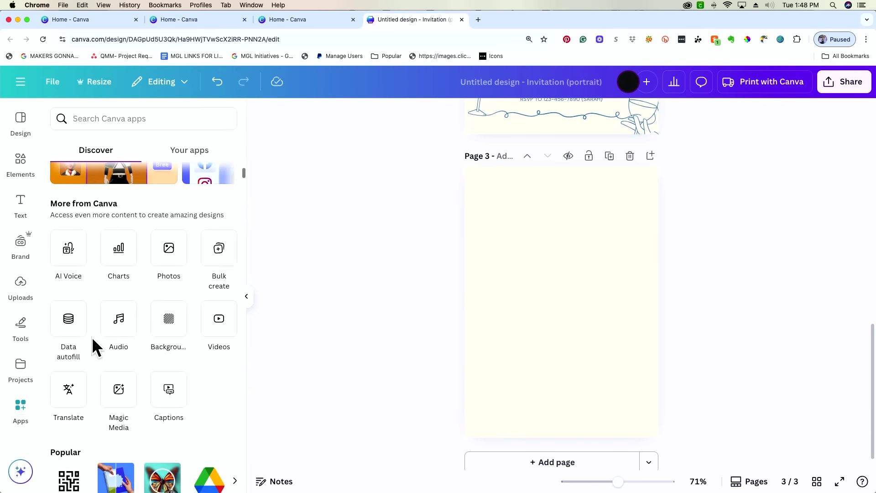
pyautogui.scroll(-4, 93, 340)
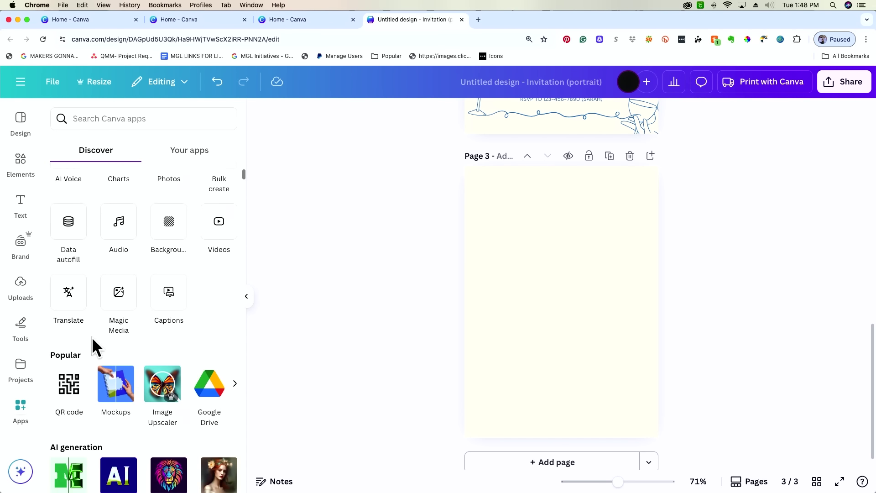
pyautogui.scroll(-4, 100, 345)
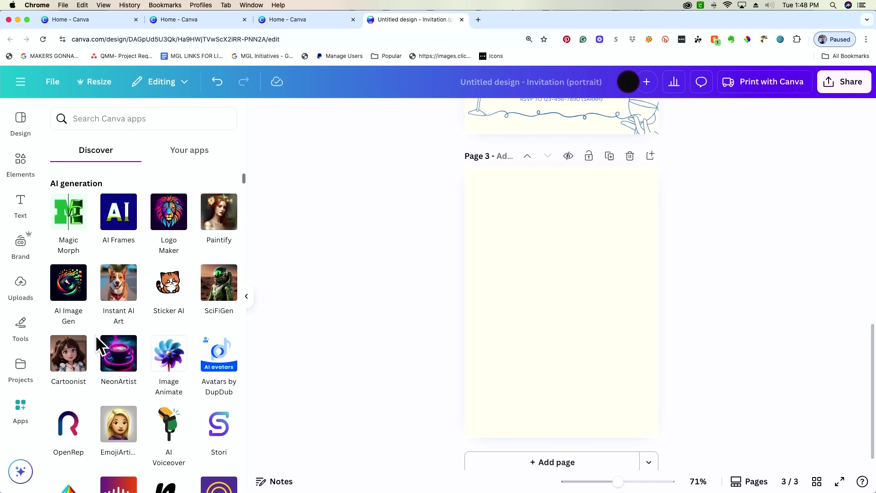
pyautogui.scroll(-14, 100, 347)
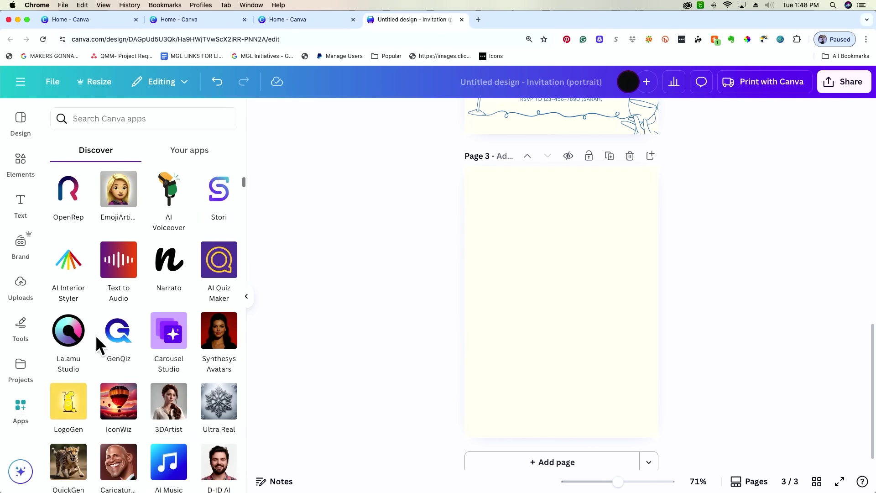
pyautogui.scroll(-4, 97, 346)
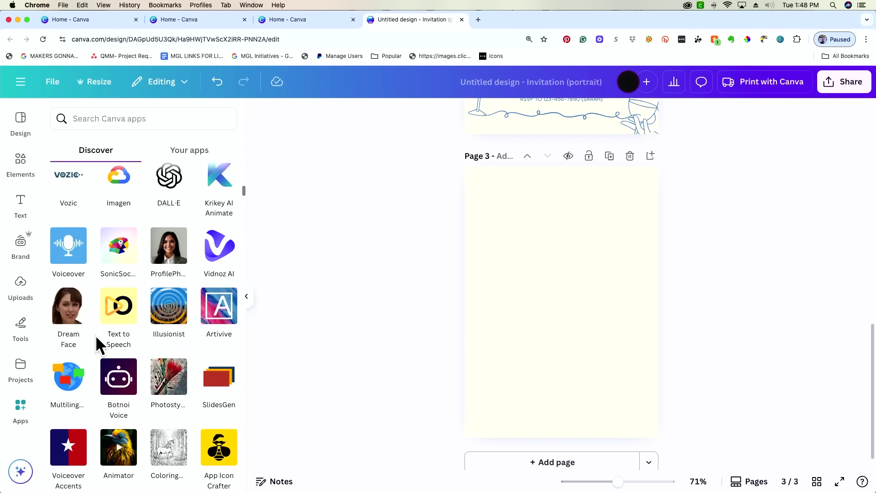
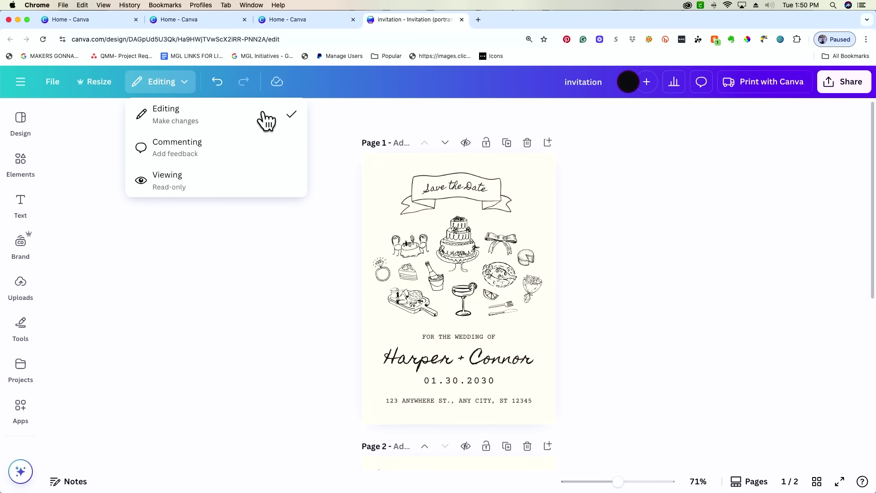
# Preview the invitation in commenting mode and in viewing mode, and return it to editing mode.
pyautogui.click(213, 146)
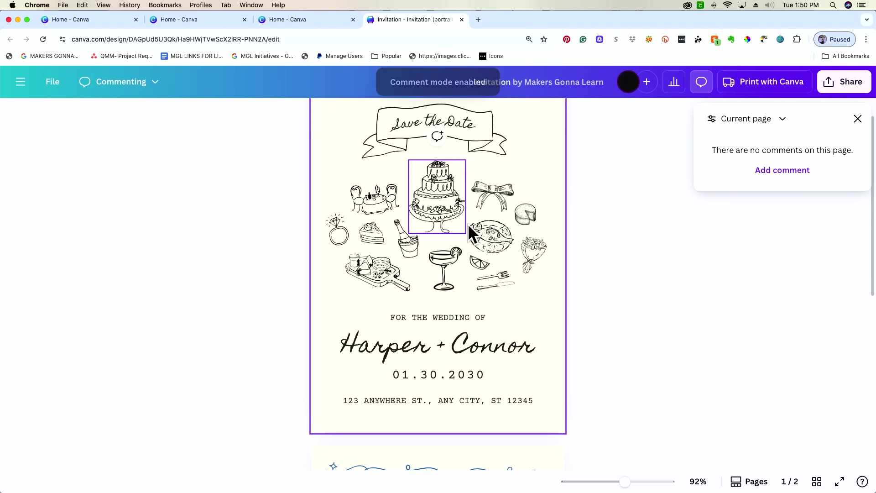
pyautogui.click(120, 88)
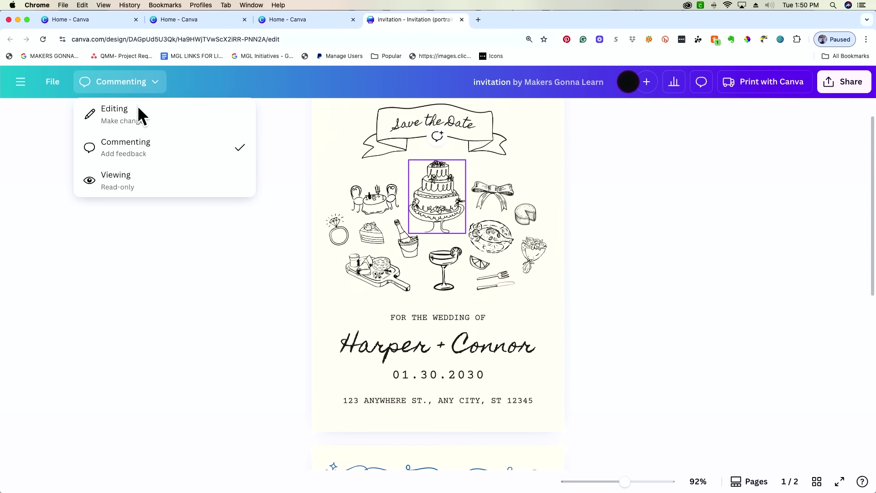
pyautogui.click(117, 180)
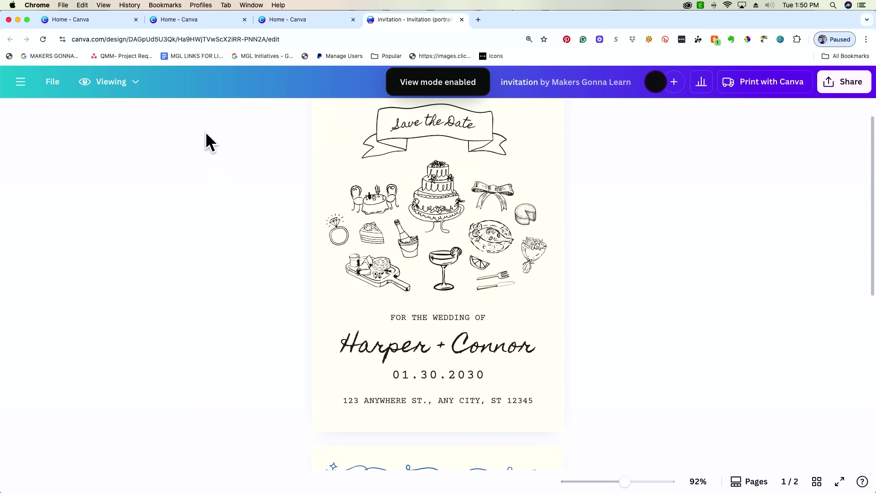
pyautogui.scroll(2, 517, 287)
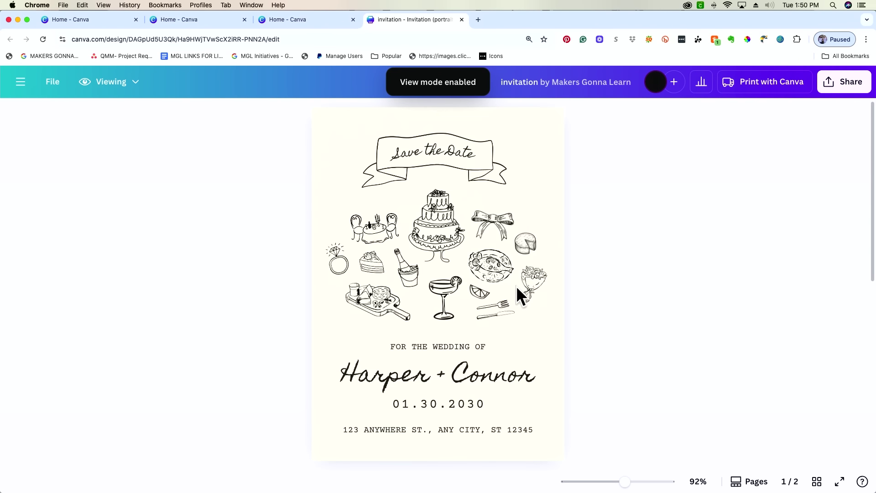
pyautogui.click(121, 85)
pyautogui.click(125, 117)
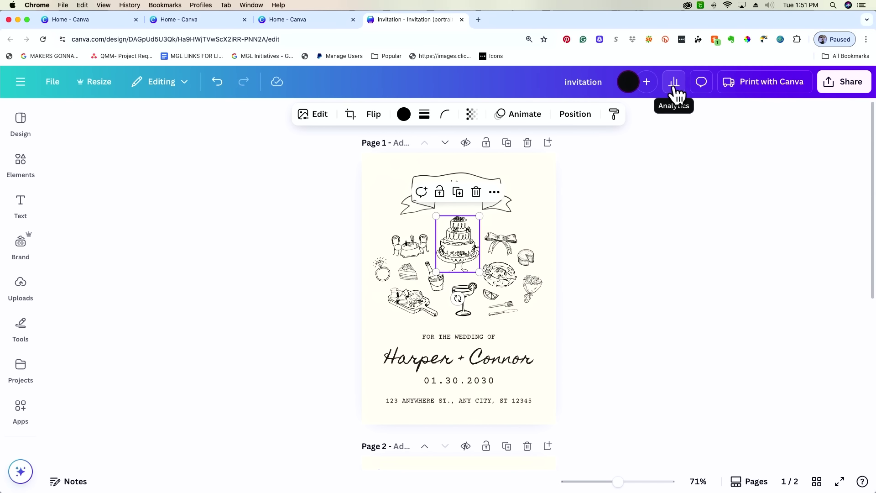
# Check the comments on the current page, close them, and select page 1's background.
pyautogui.click(701, 83)
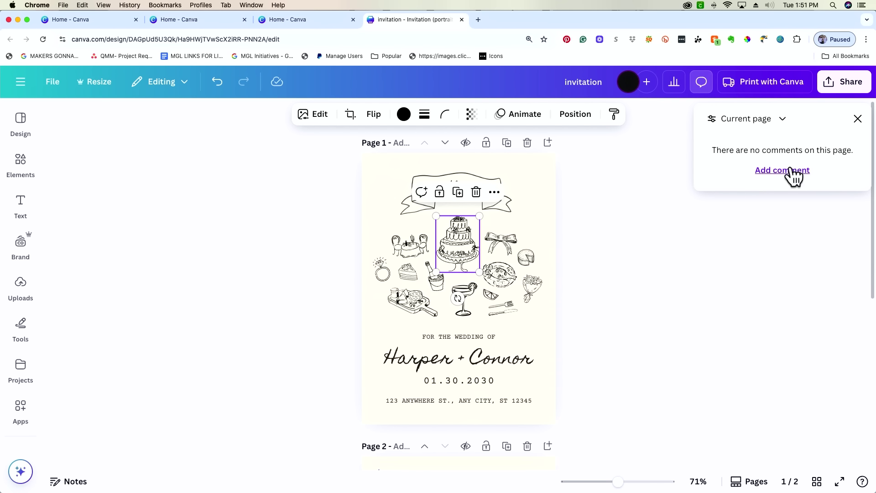
pyautogui.click(858, 119)
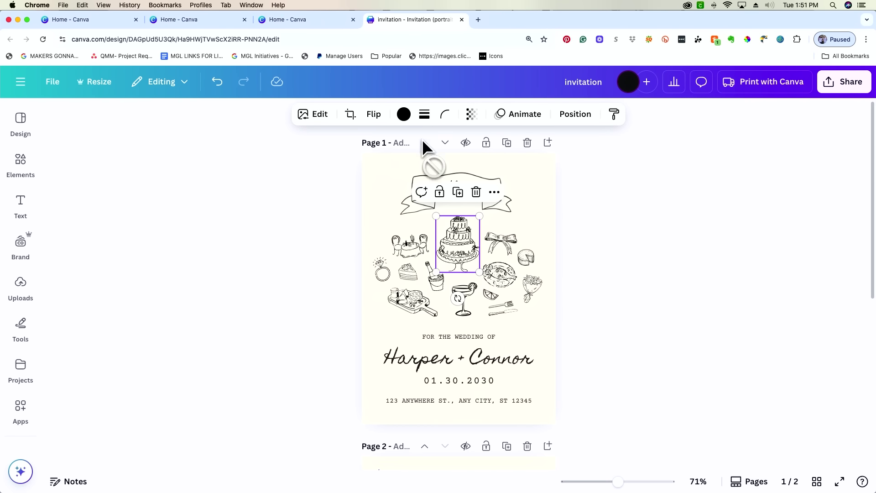
pyautogui.click(543, 172)
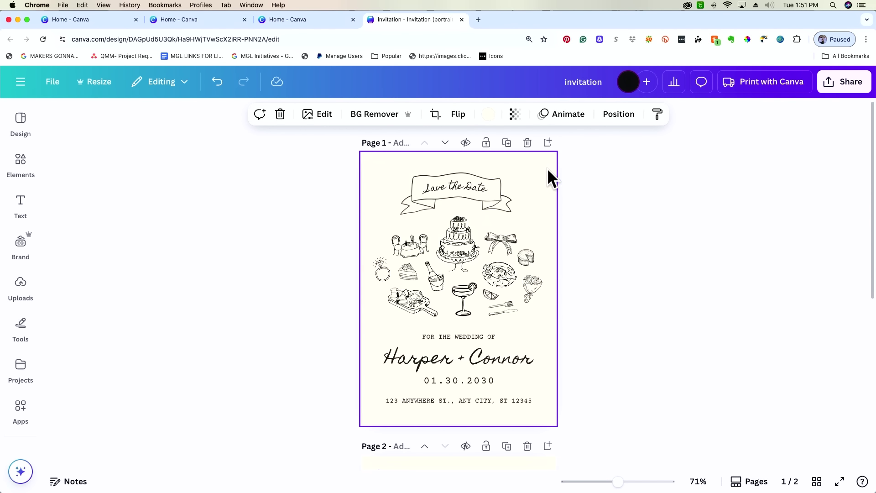
# Look over both invitation pages, and enlarge the view to 216% at the top of page 1.
pyautogui.scroll(-3, 551, 341)
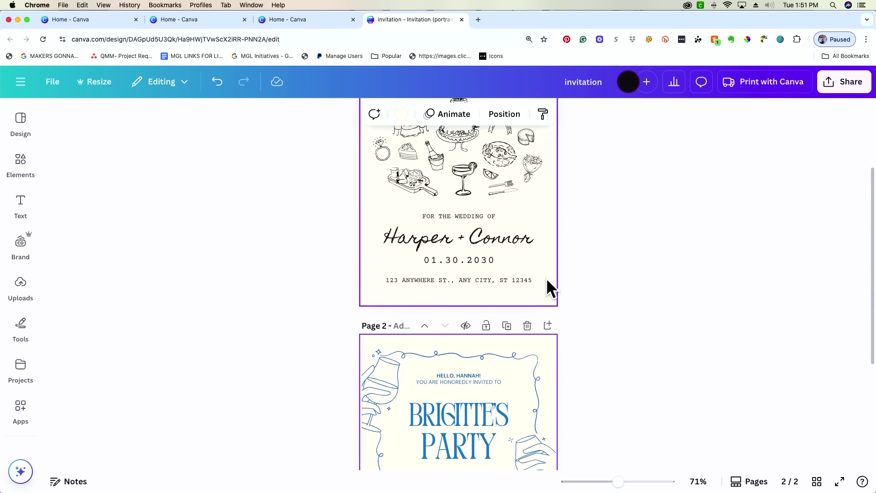
pyautogui.scroll(1, 547, 272)
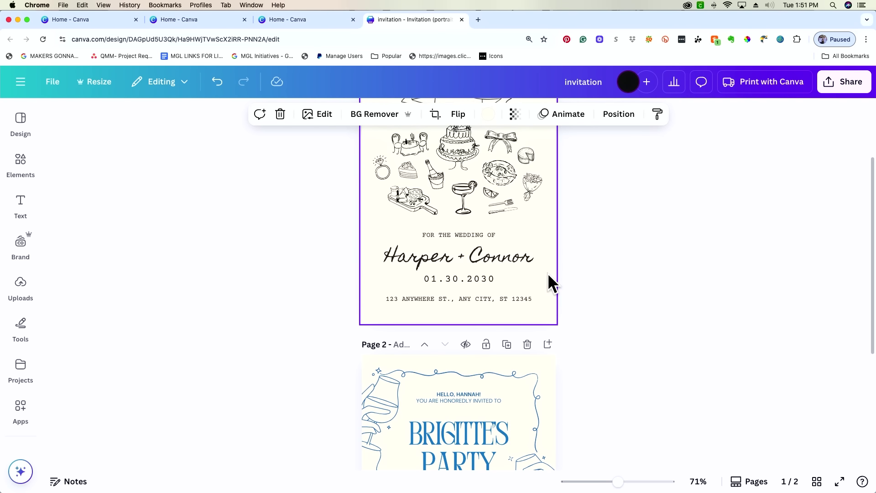
pyautogui.moveTo(619, 482); pyautogui.dragTo(648, 482)
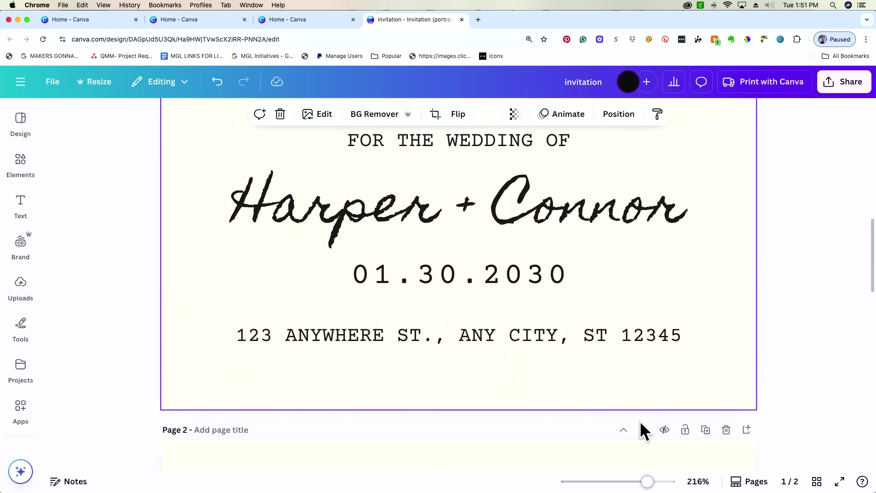
pyautogui.scroll(7, 692, 325)
pyautogui.scroll(5, 687, 347)
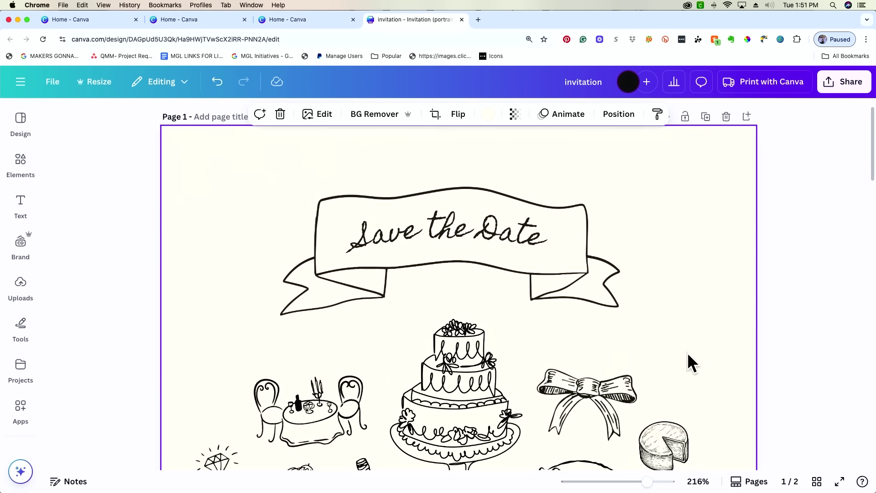
# Look over both invitation pages, reduce the view to 114%, and return to page 1.
pyautogui.scroll(1, 687, 352)
pyautogui.moveTo(701, 337); pyautogui.dragTo(662, 326)
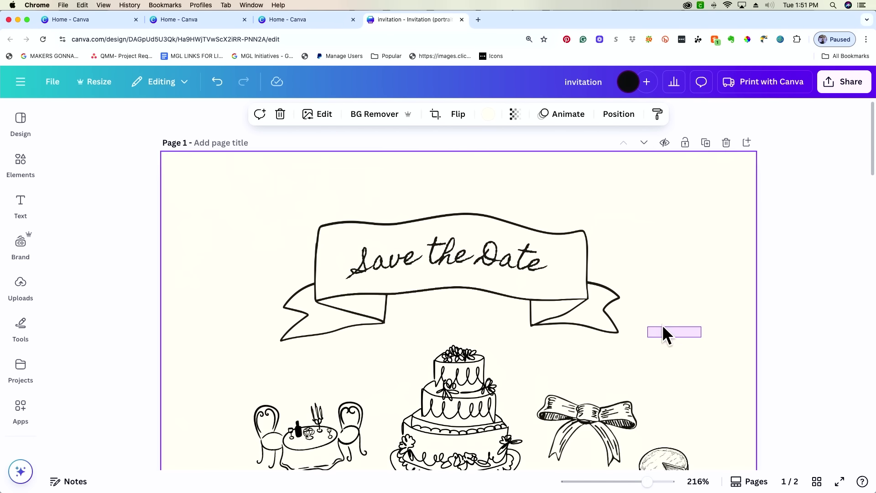
pyautogui.scroll(-20, 685, 316)
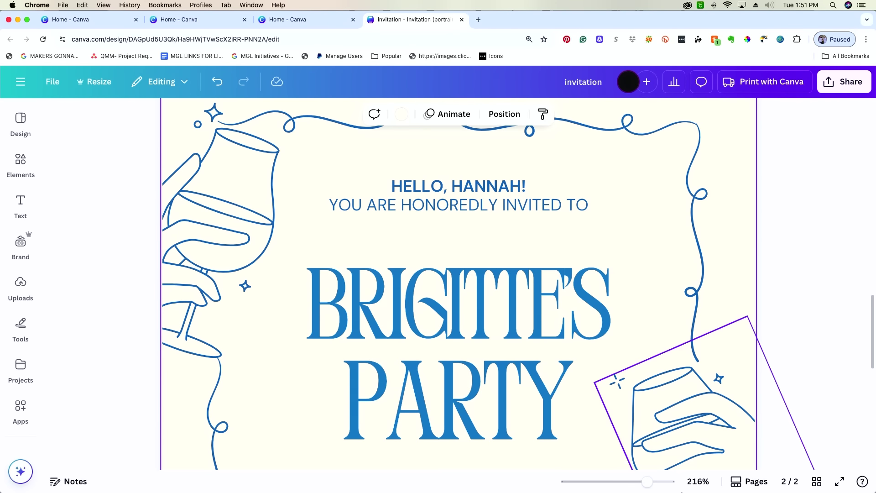
pyautogui.moveTo(646, 482); pyautogui.dragTo(630, 482)
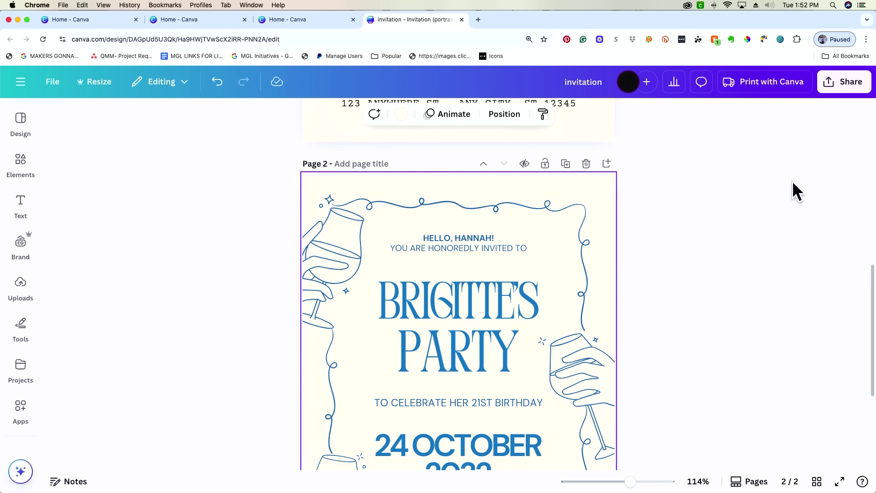
pyautogui.scroll(10, 772, 210)
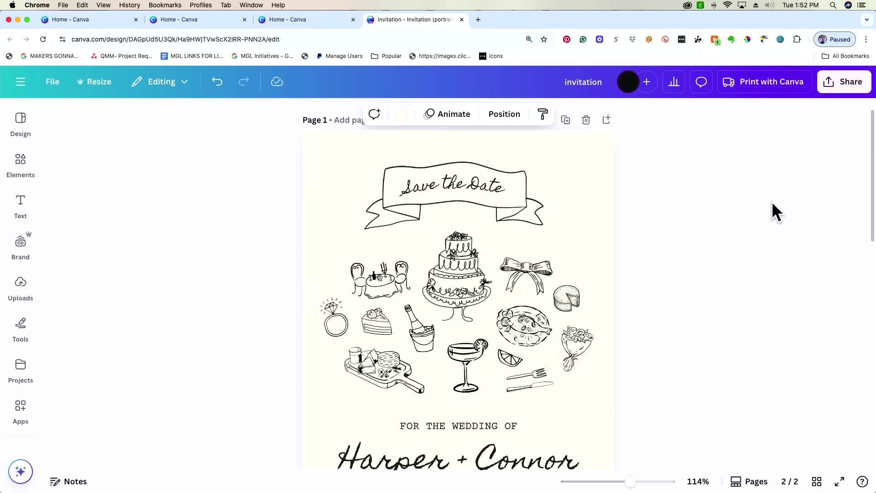
# Examine the editing options for the Save the Date banner graphic, including Adjust, Magic Studio, Filters and Effects.
pyautogui.click(515, 197)
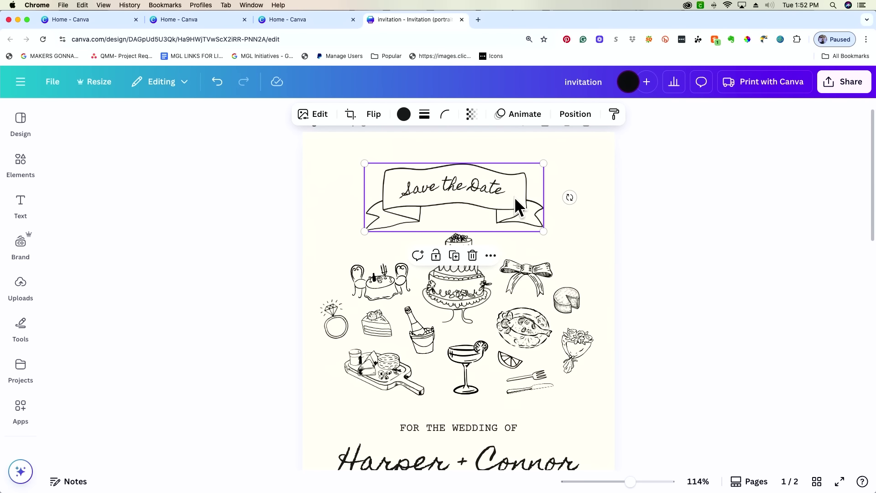
pyautogui.click(320, 116)
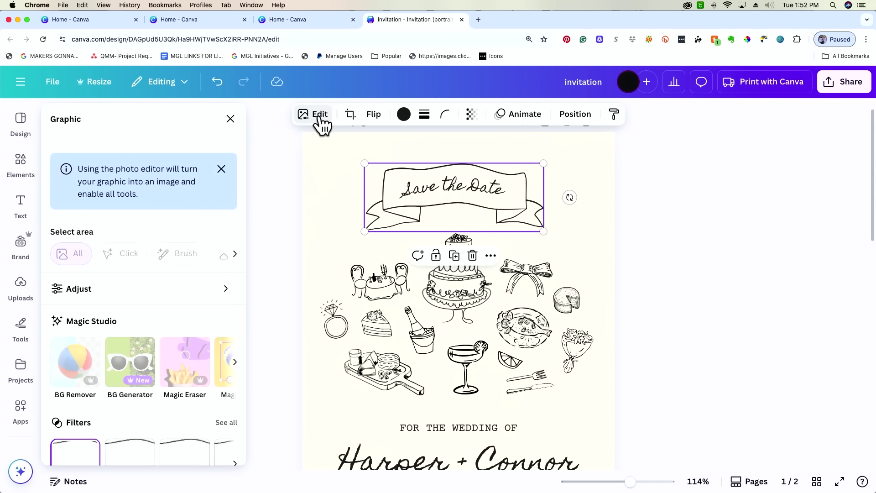
pyautogui.scroll(-3, 178, 237)
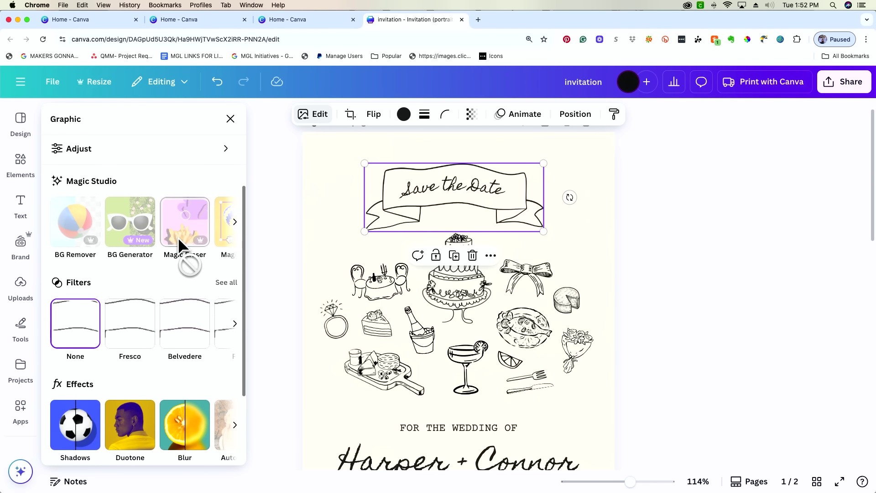
pyautogui.scroll(1, 178, 237)
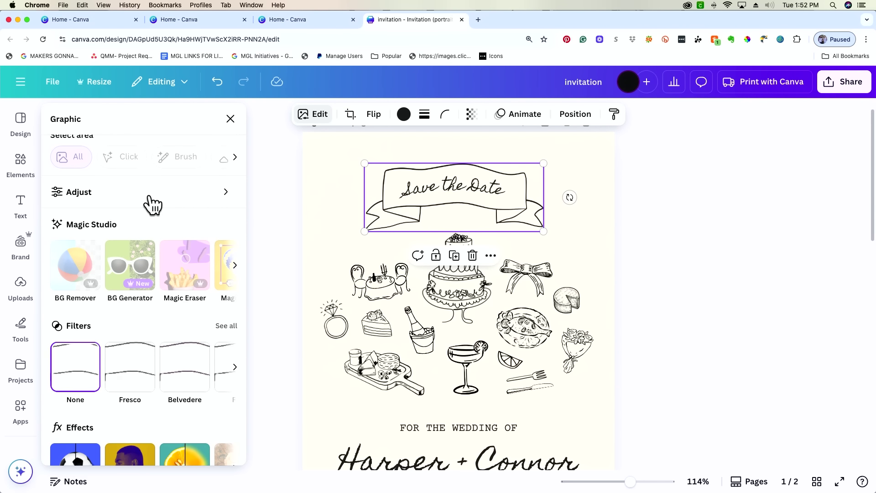
# Add the uploaded photo of the woman in the blue dress holding a laptop to page 1.
pyautogui.click(25, 301)
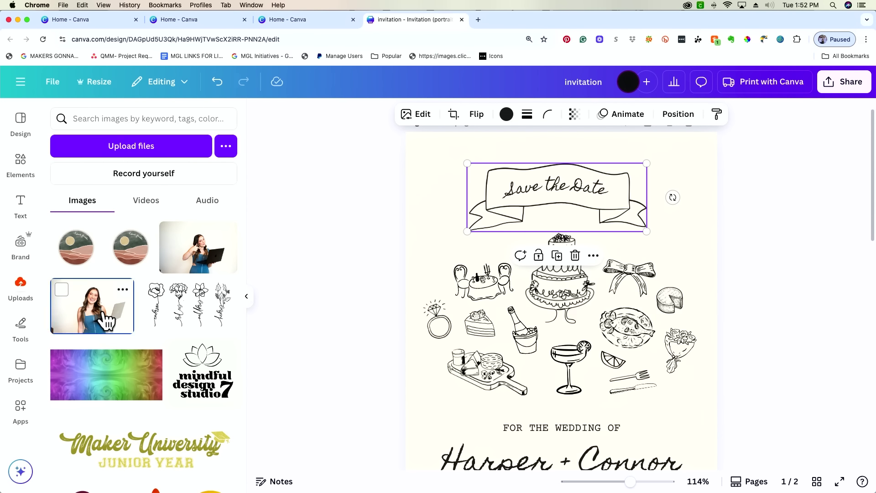
pyautogui.click(92, 305)
pyautogui.scroll(1, 294, 262)
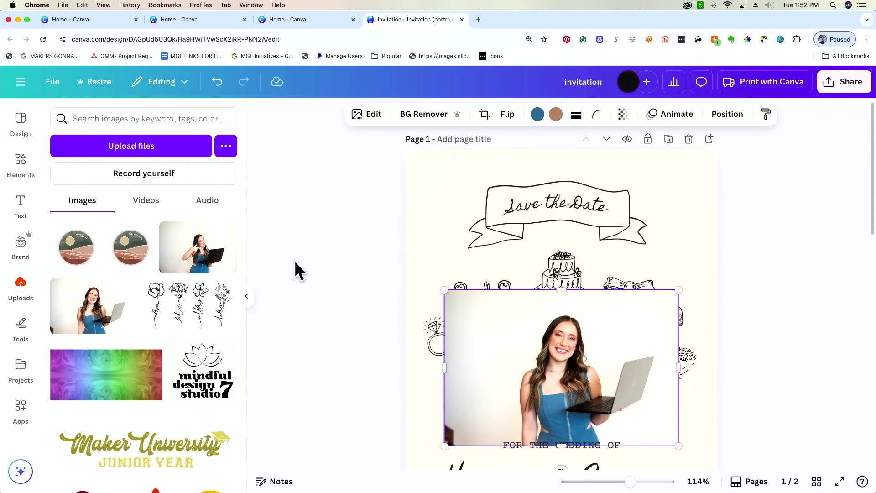
# Adjust the photo's temperature to -2, tint to -3, brightness to -26 and contrast to -19.
pyautogui.click(373, 115)
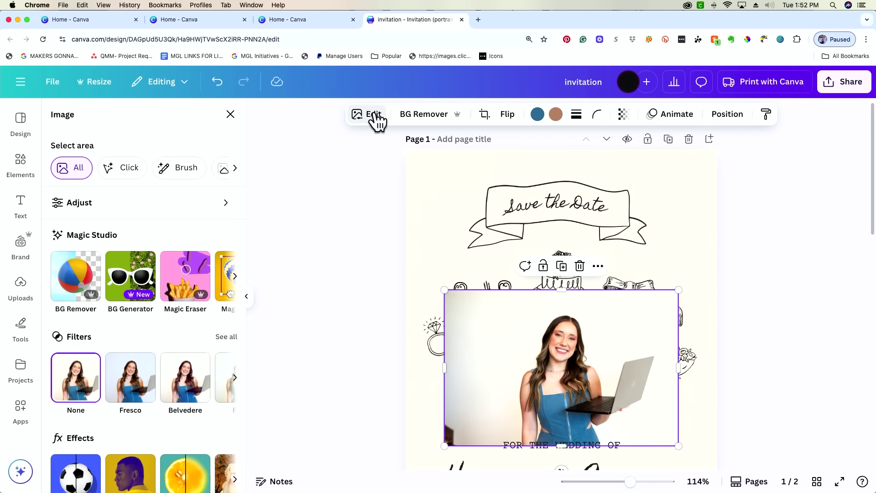
pyautogui.click(124, 204)
pyautogui.moveTo(130, 263)
pyautogui.mouseDown()
pyautogui.moveTo(148, 265)
pyautogui.moveTo(97, 263)
pyautogui.moveTo(126, 263)
pyautogui.mouseUp()
pyautogui.moveTo(126, 302); pyautogui.dragTo(126, 302)
pyautogui.moveTo(128, 374); pyautogui.dragTo(110, 374)
pyautogui.moveTo(128, 414)
pyautogui.mouseDown()
pyautogui.moveTo(91, 420)
pyautogui.moveTo(117, 420)
pyautogui.mouseUp()
pyautogui.scroll(-6, 116, 420)
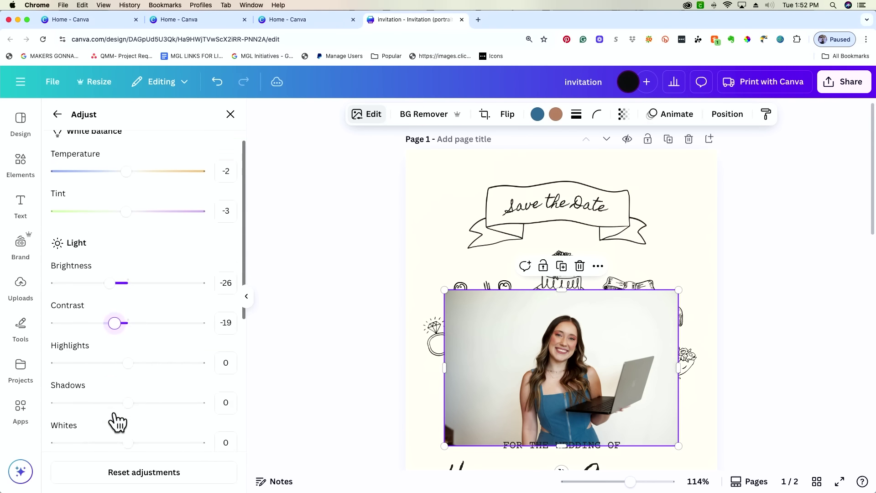
# Recolour the photo's blue areas with hue 67, saturation 78 and brightness 18.
pyautogui.scroll(-5, 117, 420)
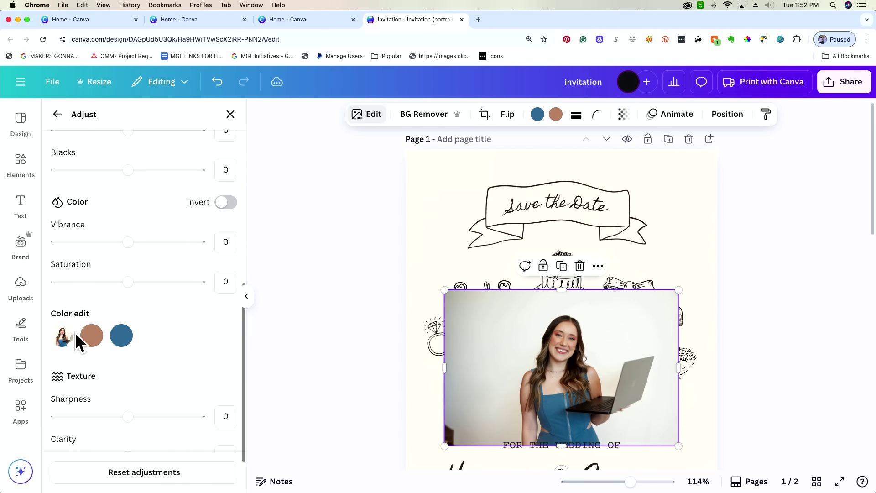
pyautogui.click(121, 339)
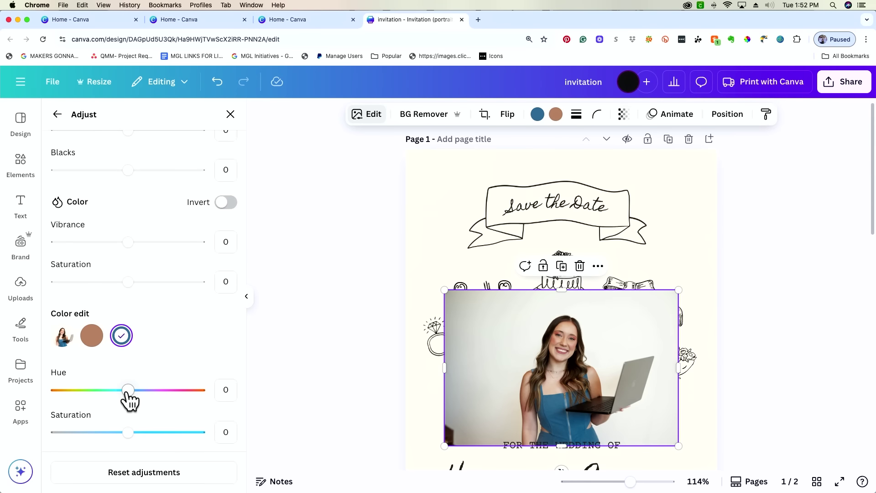
pyautogui.moveTo(139, 397); pyautogui.dragTo(177, 393)
pyautogui.moveTo(129, 433); pyautogui.dragTo(183, 432)
pyautogui.scroll(-5, 141, 395)
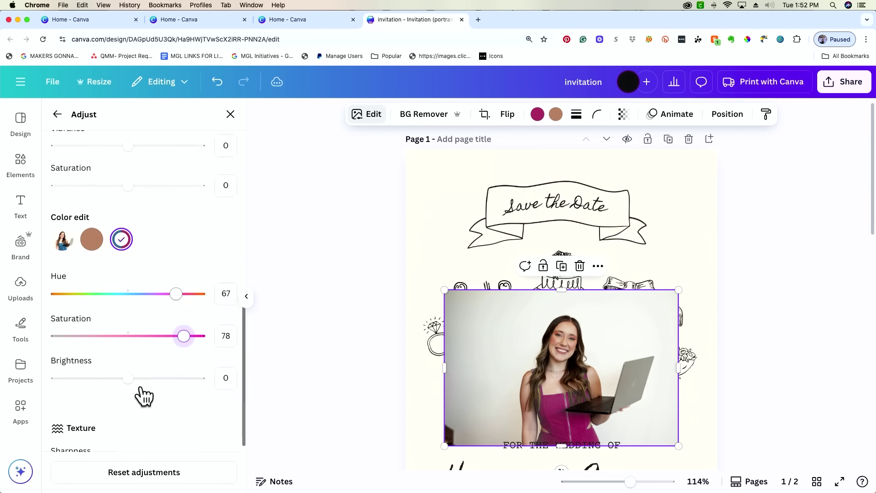
pyautogui.moveTo(129, 286); pyautogui.dragTo(141, 299)
pyautogui.scroll(2, 133, 274)
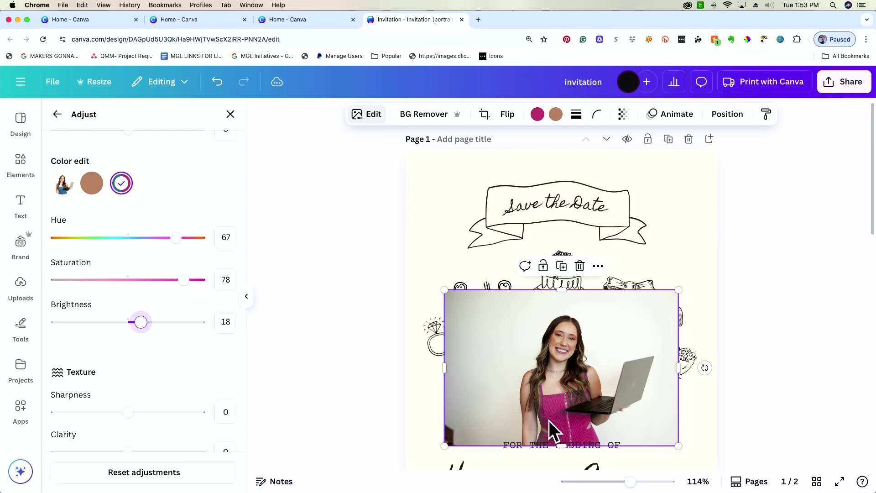
# Increase the photo's vignette and clarity in the texture adjustments.
pyautogui.scroll(3, 60, 260)
pyautogui.scroll(-5, 109, 352)
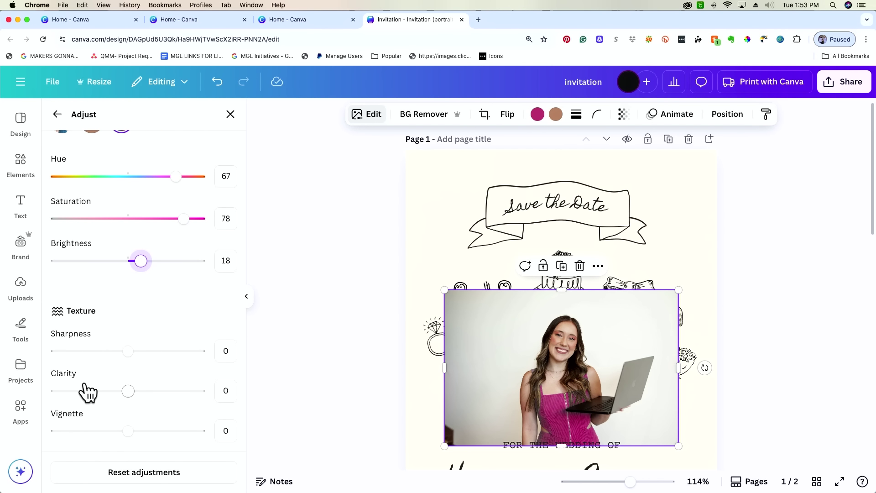
pyautogui.moveTo(128, 431); pyautogui.dragTo(150, 431)
pyautogui.moveTo(128, 392); pyautogui.dragTo(154, 359)
pyautogui.scroll(10, 155, 274)
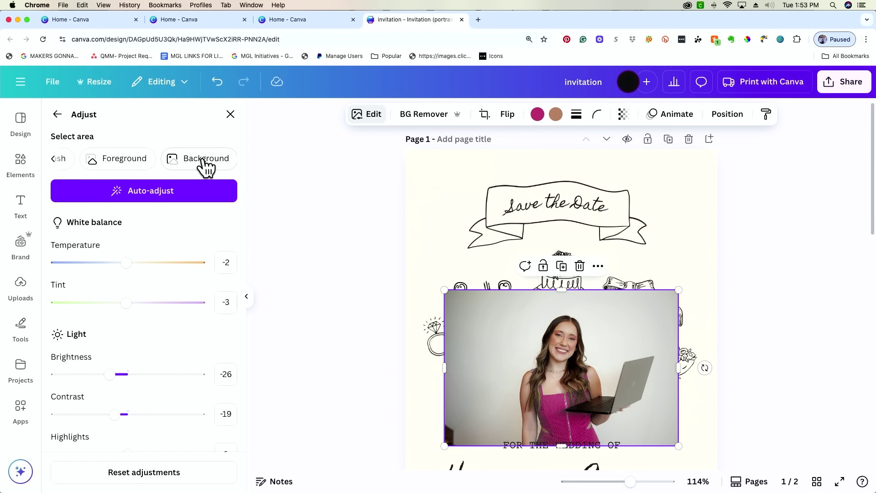
# Restrict the adjustments to the photo's foreground, set its brightness to 47, and switch to the background area.
pyautogui.click(60, 162)
pyautogui.hscroll(3, 78, 169)
pyautogui.hscroll(-3, 78, 170)
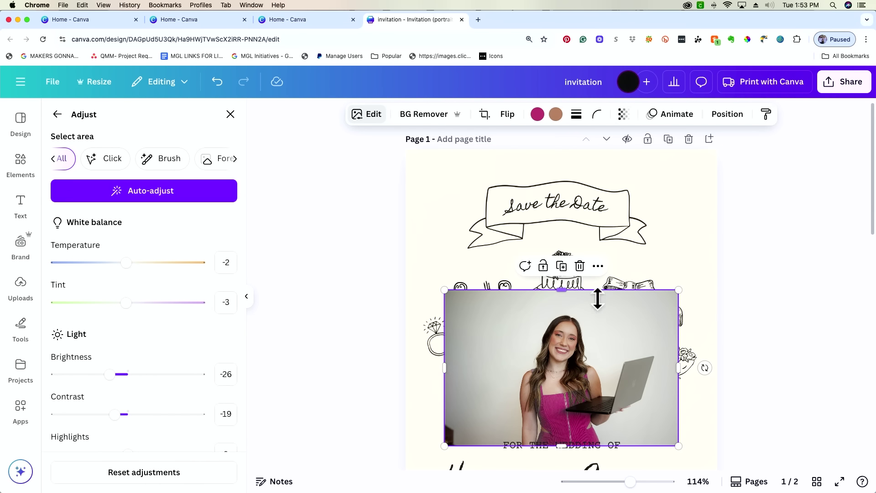
pyautogui.hscroll(3, 173, 170)
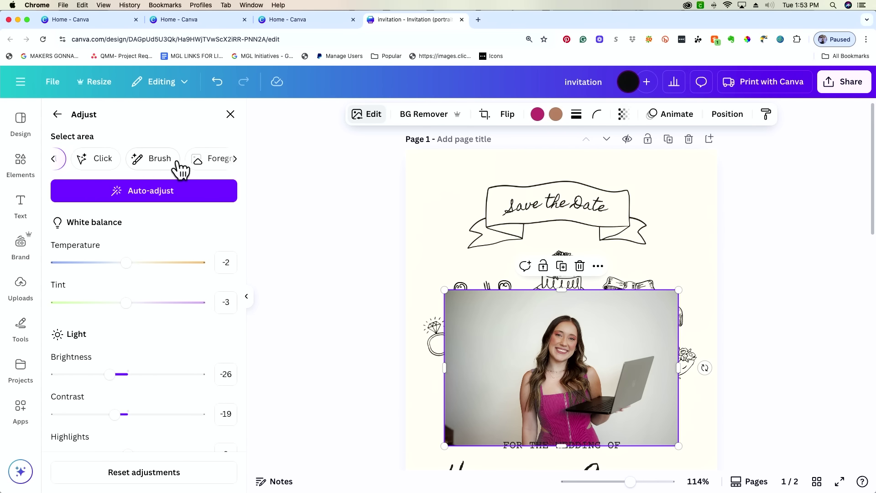
pyautogui.click(138, 162)
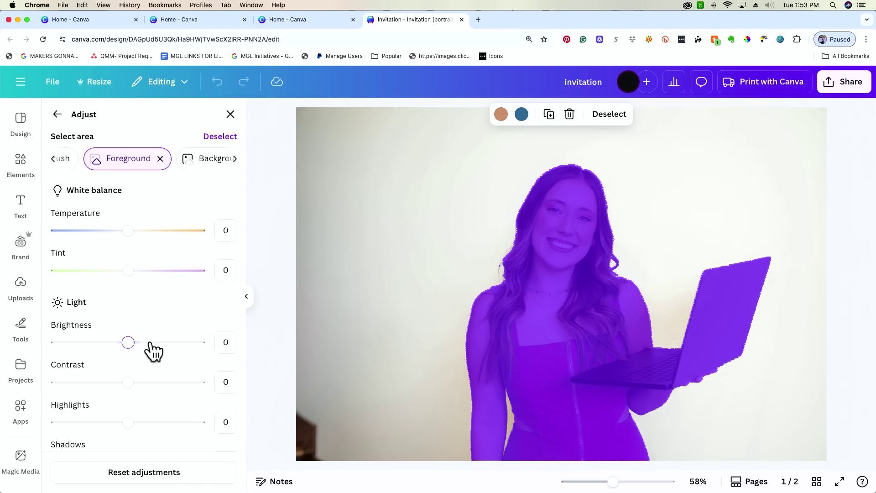
pyautogui.moveTo(127, 349); pyautogui.dragTo(139, 352)
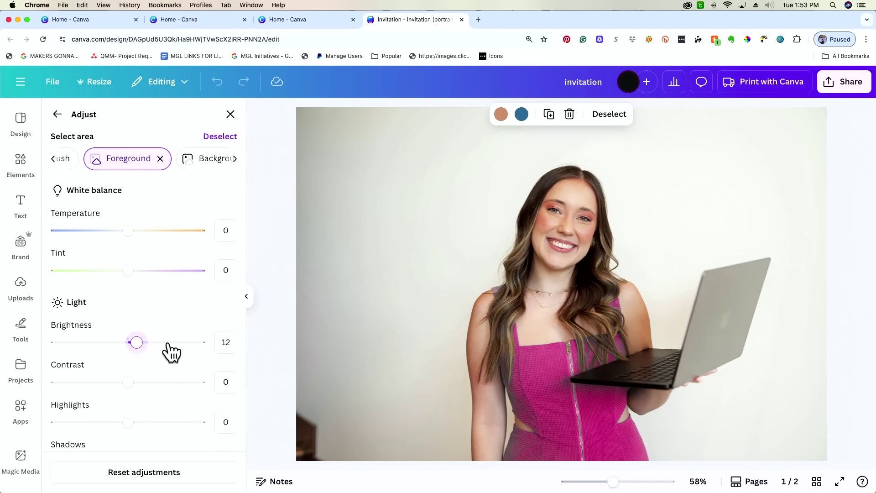
pyautogui.click(86, 342)
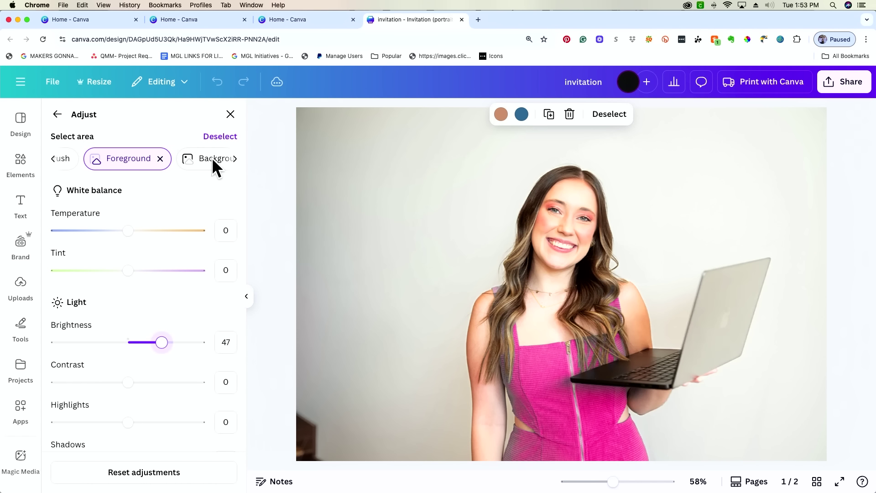
pyautogui.click(212, 157)
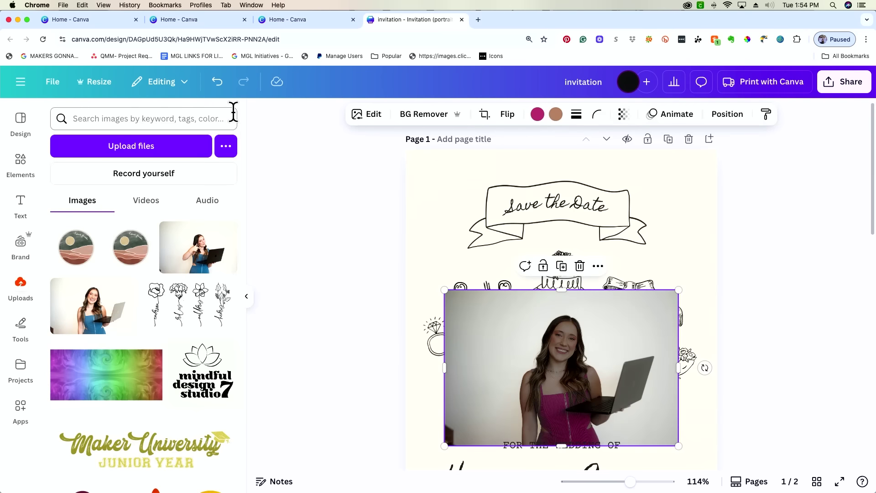
# Delete the adjusted photo from page 1 and open the editing options of the Save the Date banner.
pyautogui.press('Delete')
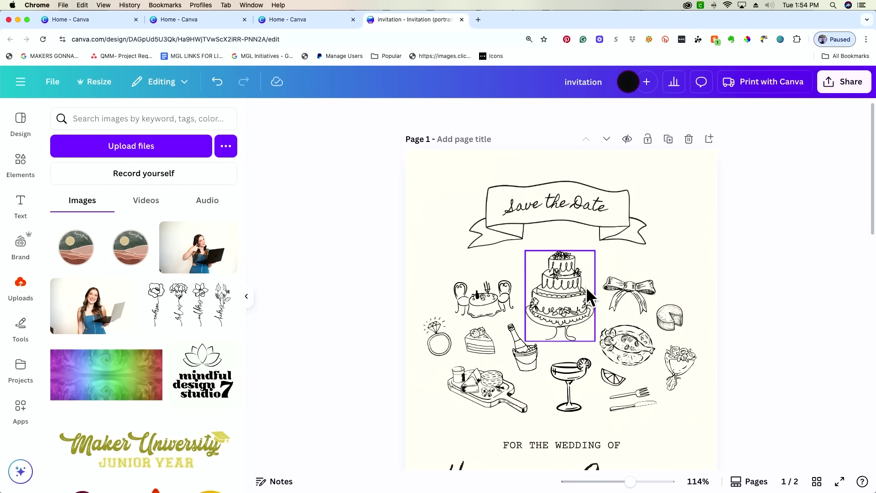
pyautogui.click(579, 206)
pyautogui.click(625, 206)
pyautogui.click(415, 114)
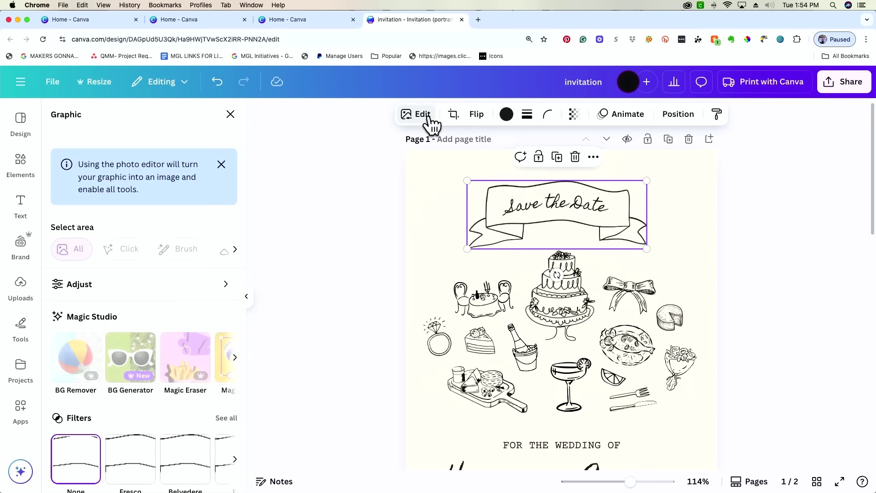
# Place a fresh copy of the uploaded blue-dress photo on page 1 and open its image editing options.
pyautogui.click(21, 285)
pyautogui.click(91, 310)
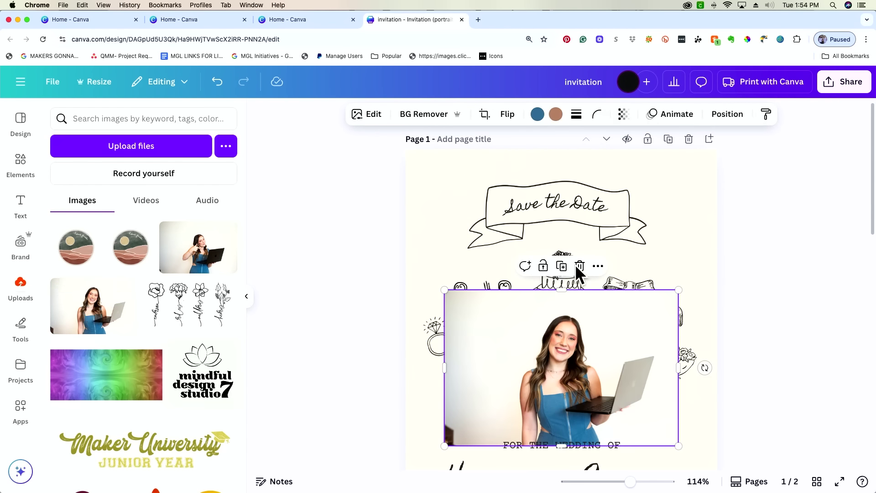
pyautogui.click(371, 115)
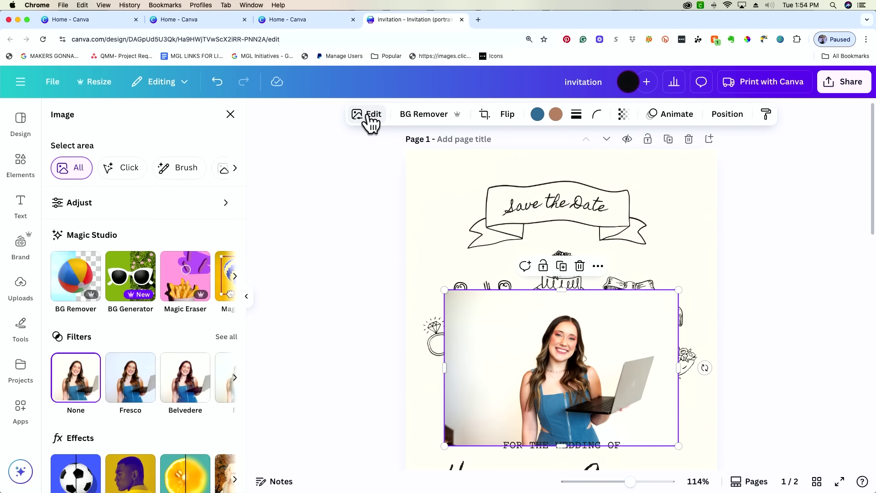
# Browse the Magic Studio tools for the photo, check the Background Generator, and return to the image options.
pyautogui.hscroll(5, 67, 280)
pyautogui.hscroll(2, 75, 277)
pyautogui.hscroll(-8, 85, 276)
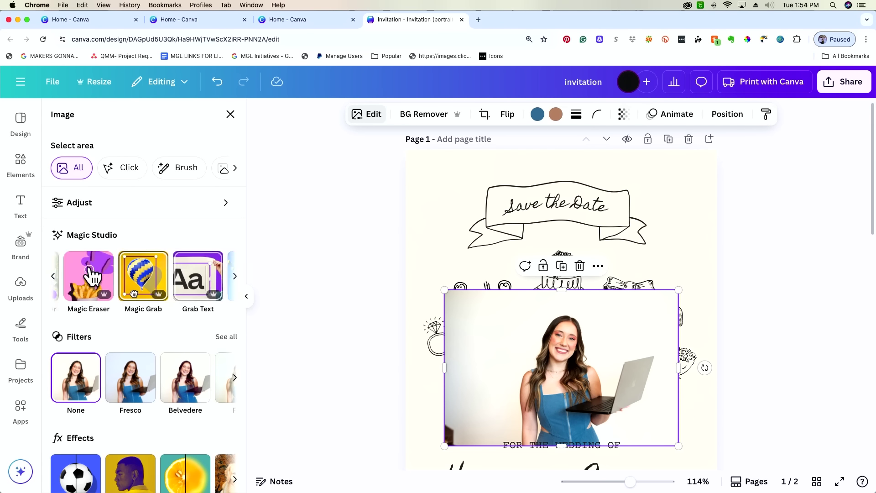
pyautogui.hscroll(1, 86, 281)
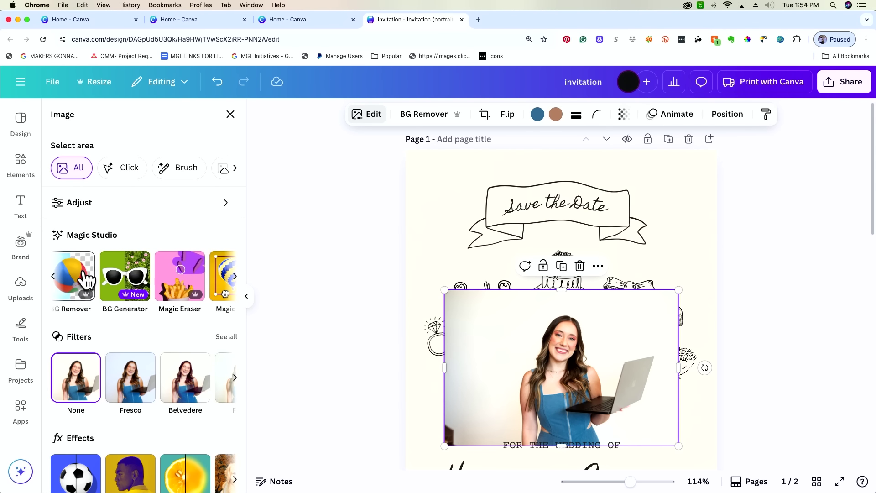
pyautogui.click(114, 277)
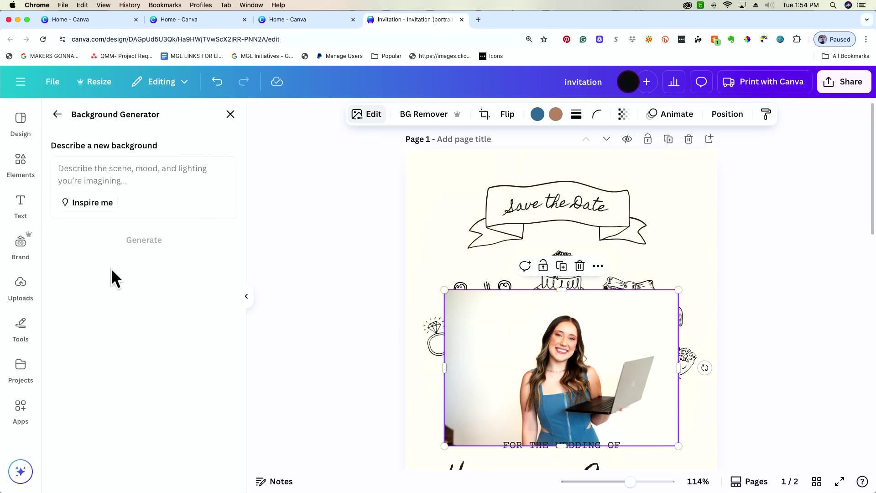
pyautogui.click(57, 114)
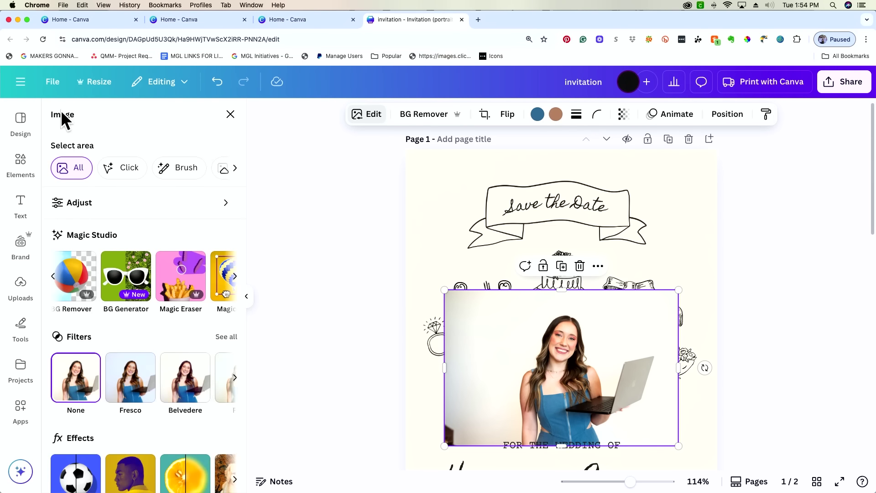
# Remove the photo's background, move the cutout over the page 1 illustrations, and view the remaining Magic Studio tools.
pyautogui.click(82, 282)
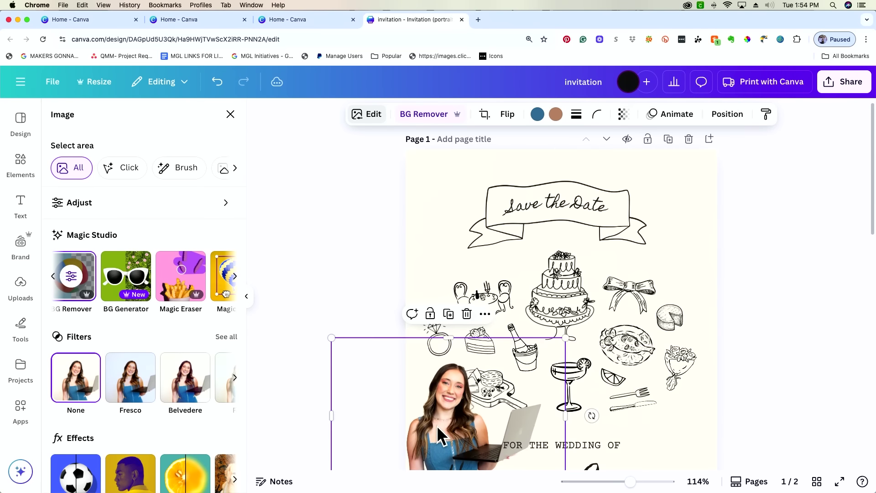
pyautogui.hscroll(2, 201, 292)
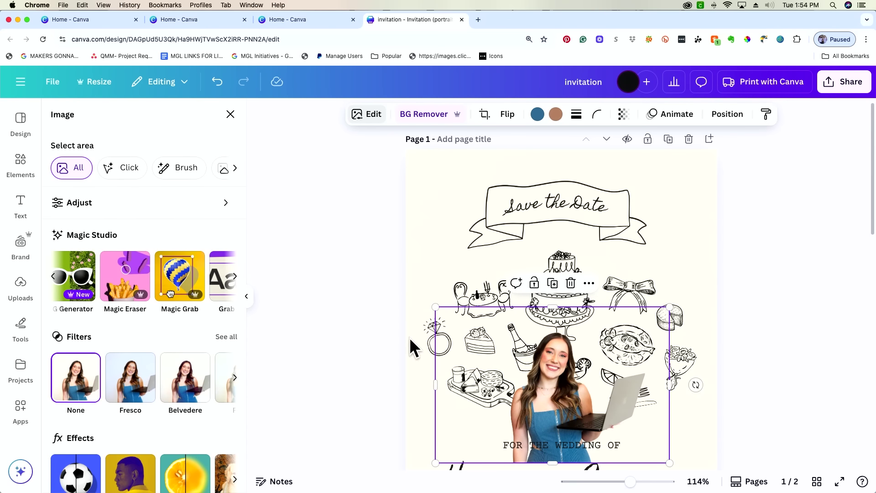
pyautogui.hscroll(2, 195, 292)
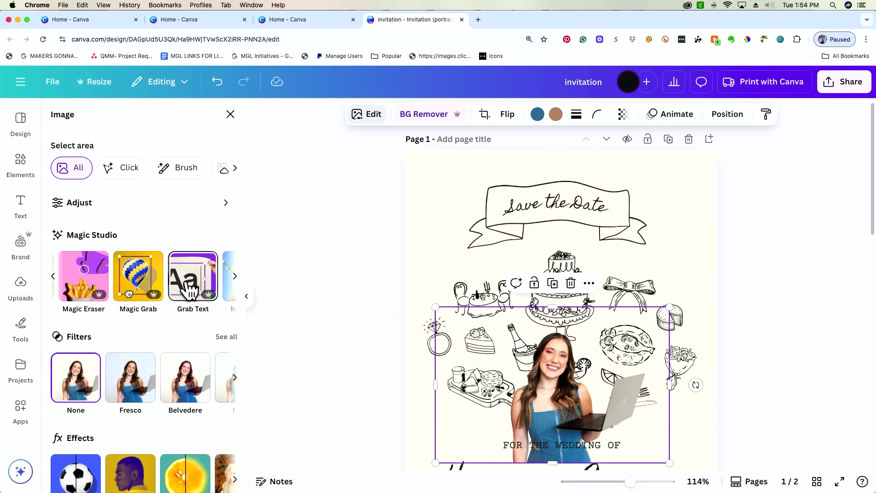
# Open the background remover's brush settings for the cutout, select the Restore brush, preview the original image and leave.
pyautogui.hscroll(-4, 87, 274)
pyautogui.click(81, 267)
pyautogui.click(155, 206)
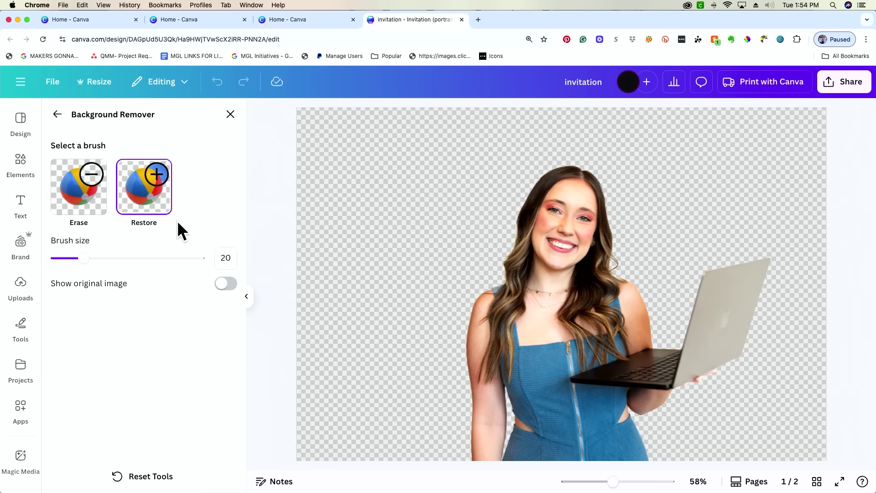
pyautogui.click(222, 285)
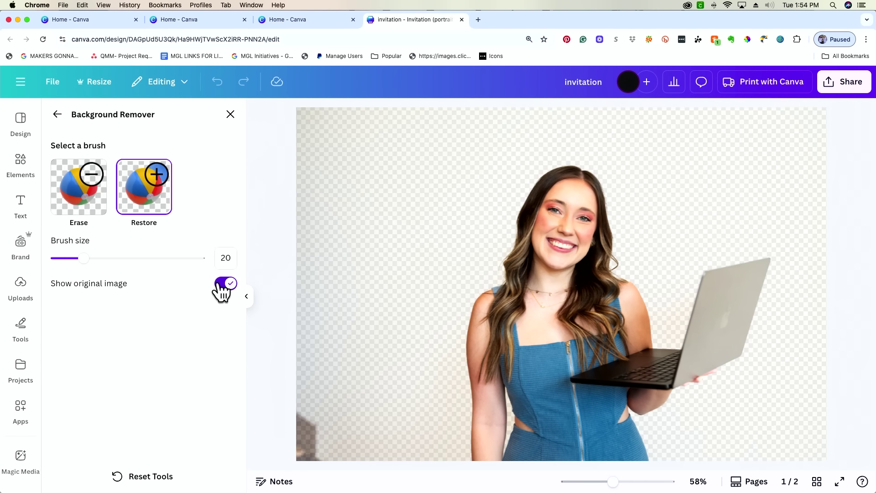
pyautogui.press('Escape')
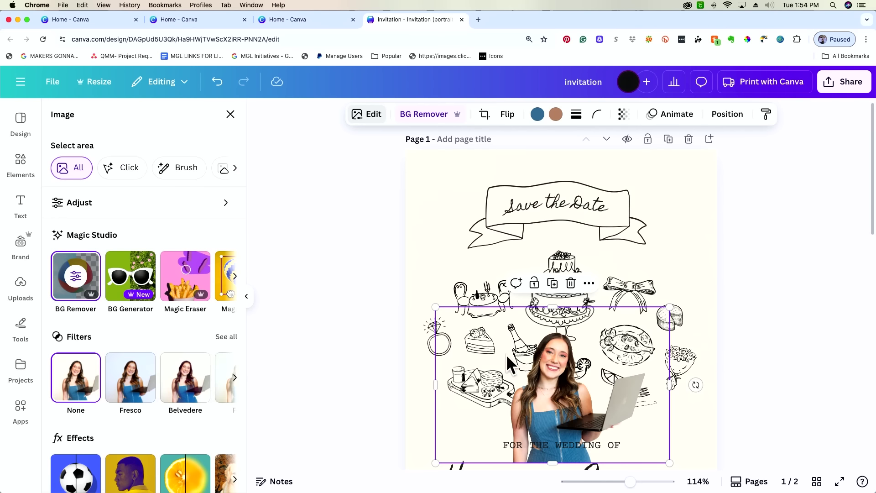
# Undo the photo's background removal and use Magic Grab to separate the woman and the laptop from the backdrop.
pyautogui.click(222, 84)
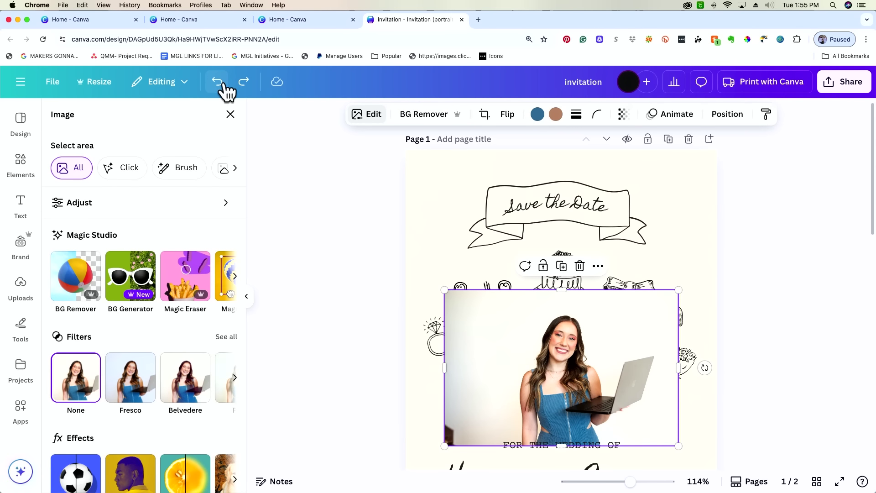
pyautogui.hscroll(3, 176, 287)
pyautogui.click(109, 285)
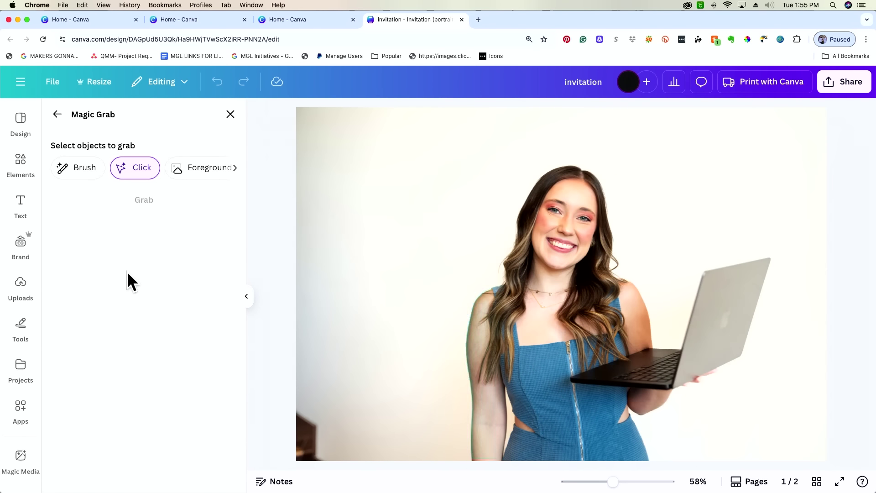
pyautogui.click(542, 315)
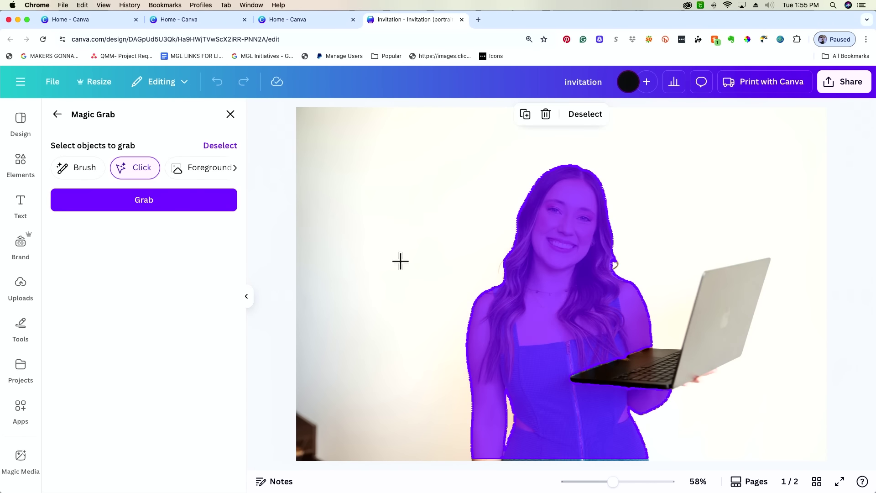
pyautogui.click(736, 333)
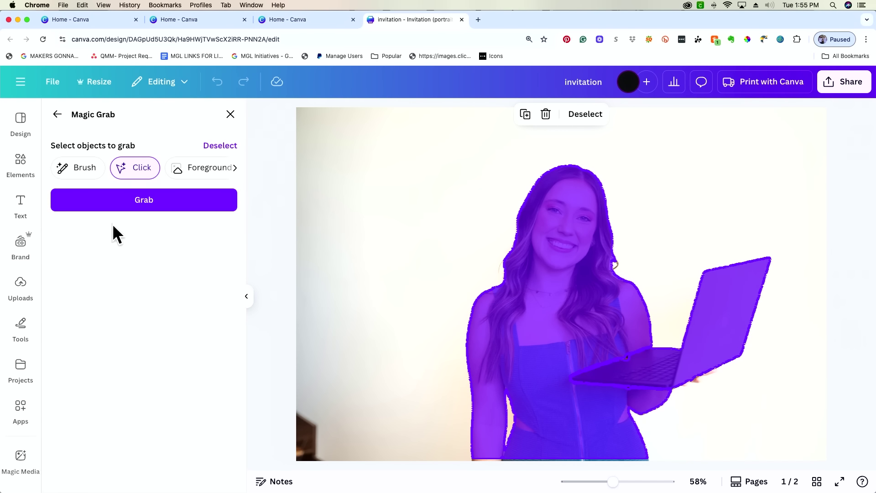
pyautogui.click(137, 200)
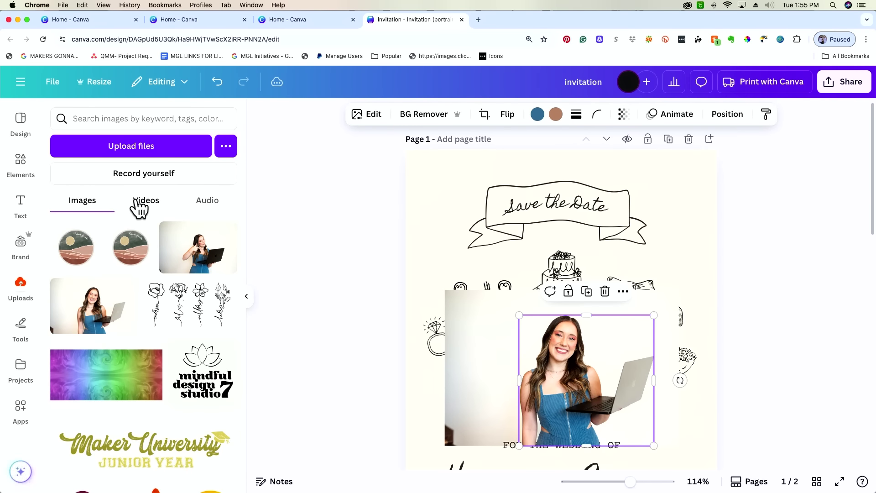
# Move the grabbed cutout away from its backdrop, shift the backdrop slightly, and place the cutout back over it.
pyautogui.moveTo(571, 384); pyautogui.dragTo(687, 176)
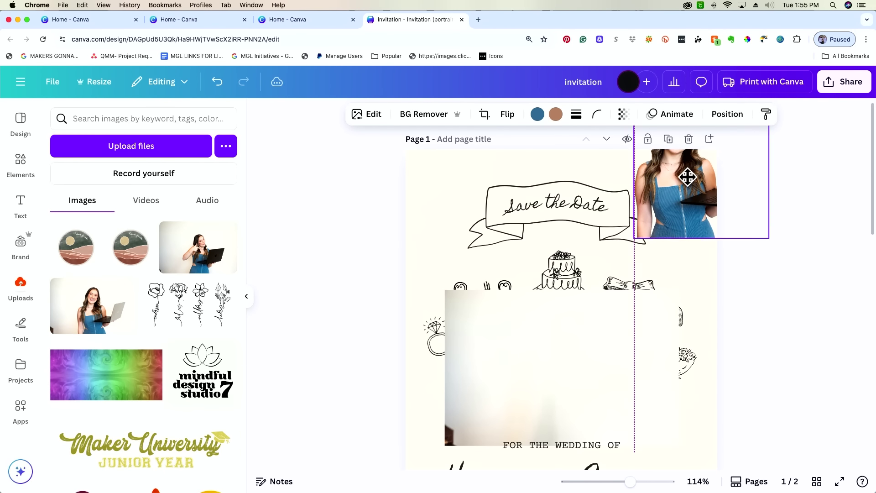
pyautogui.moveTo(583, 363); pyautogui.dragTo(551, 376)
pyautogui.moveTo(708, 195); pyautogui.dragTo(537, 396)
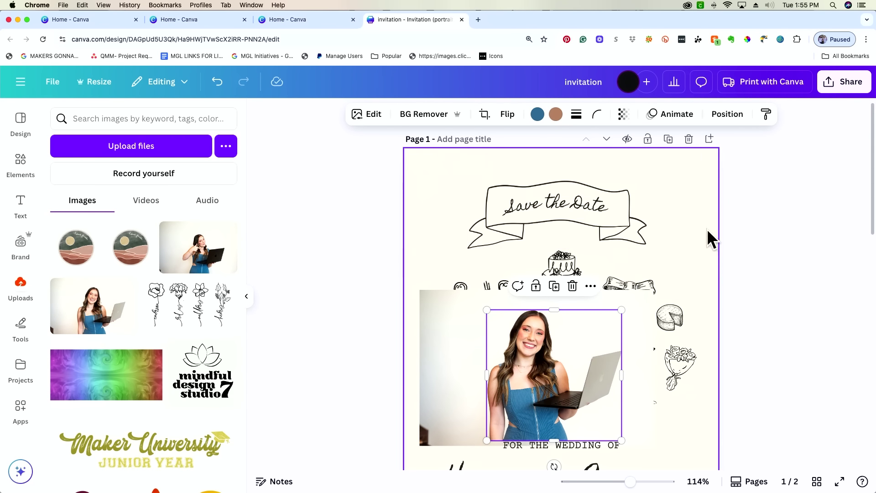
# Open the cutout's image editing options and examine the remaining Magic Studio tools, the filters and the effects.
pyautogui.click(368, 114)
pyautogui.hscroll(3, 187, 281)
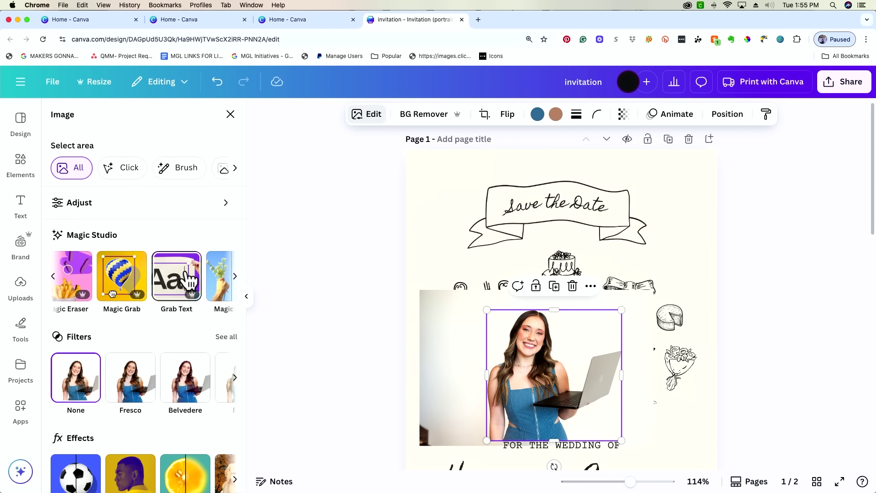
pyautogui.hscroll(3, 187, 281)
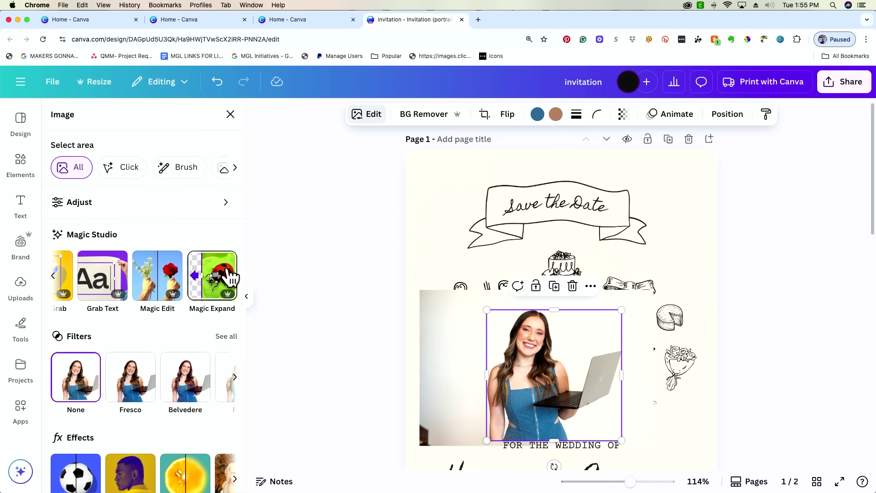
pyautogui.scroll(-2, 195, 301)
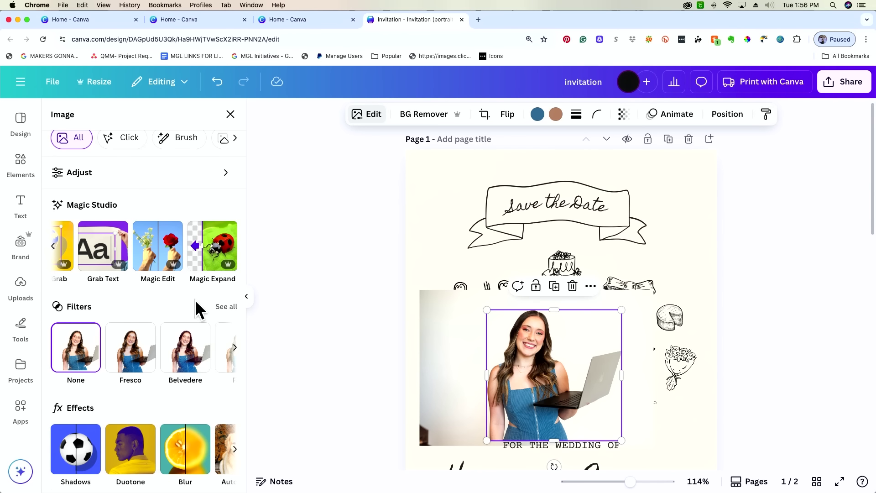
pyautogui.scroll(-2, 195, 299)
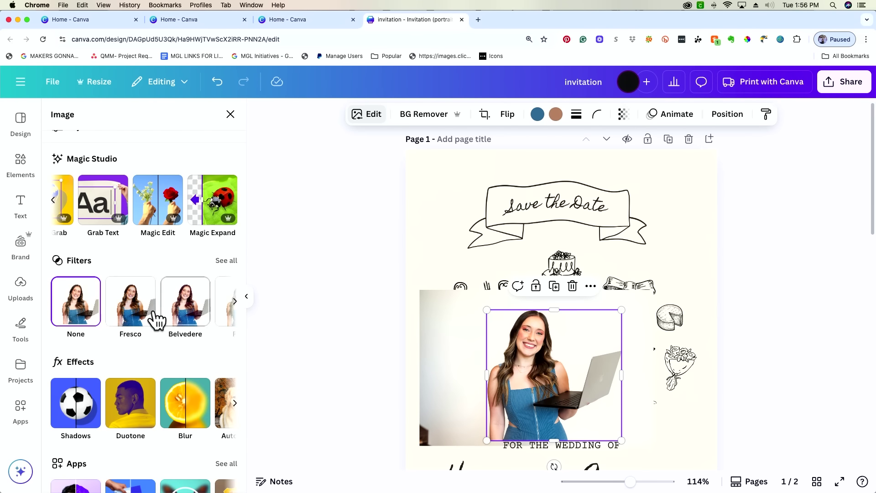
pyautogui.hscroll(5, 177, 308)
pyautogui.hscroll(5, 176, 310)
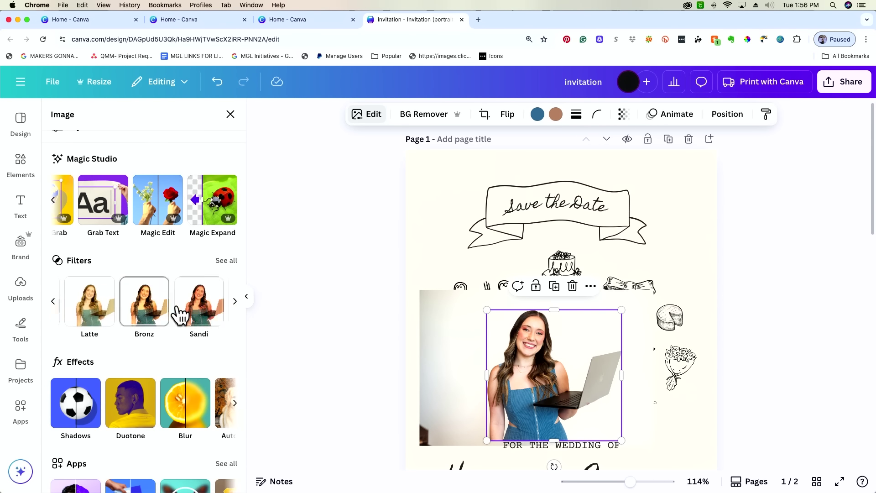
pyautogui.scroll(-2, 176, 313)
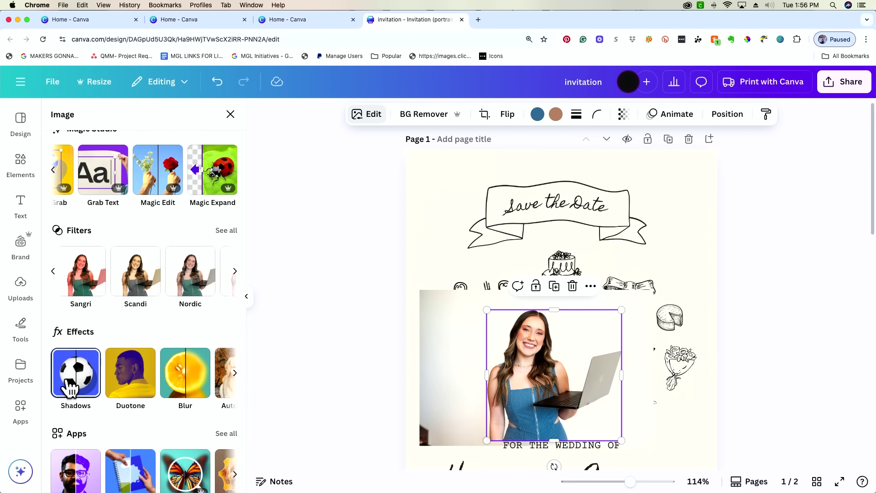
# Give the cutout a Drop shadow with an adjusted blur amount and shift it slightly over the backdrop.
pyautogui.click(68, 386)
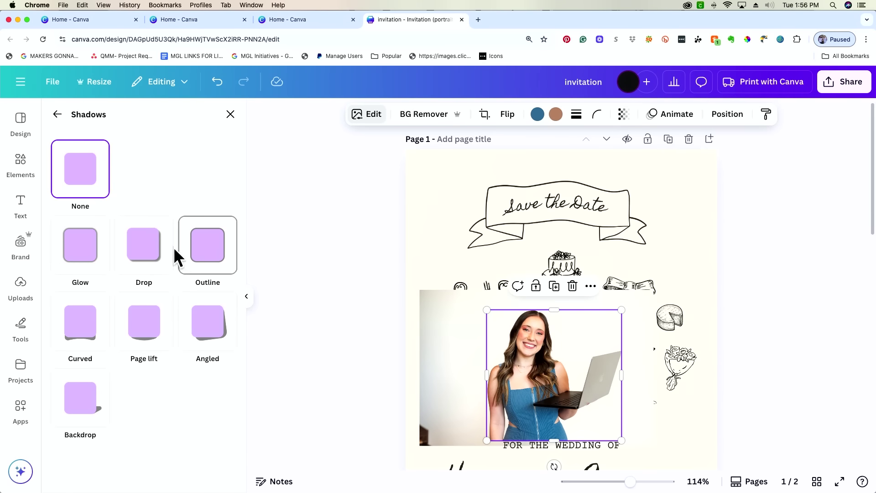
pyautogui.click(160, 254)
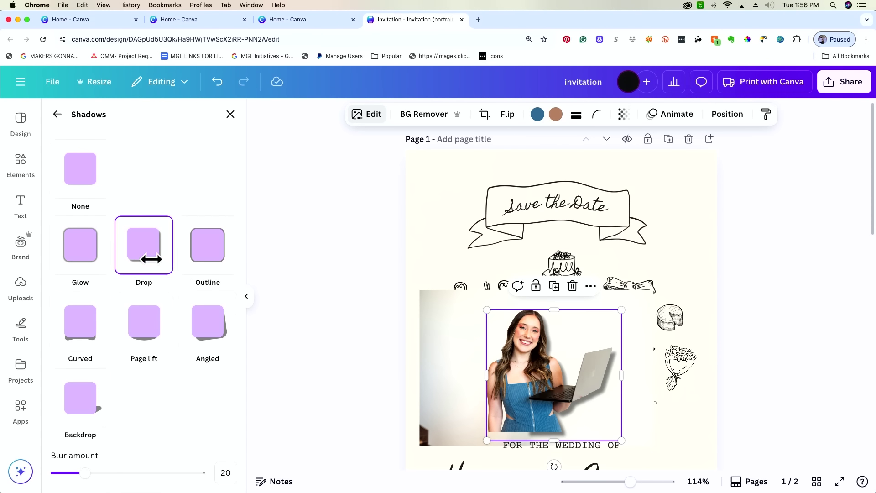
pyautogui.moveTo(516, 370); pyautogui.dragTo(486, 364)
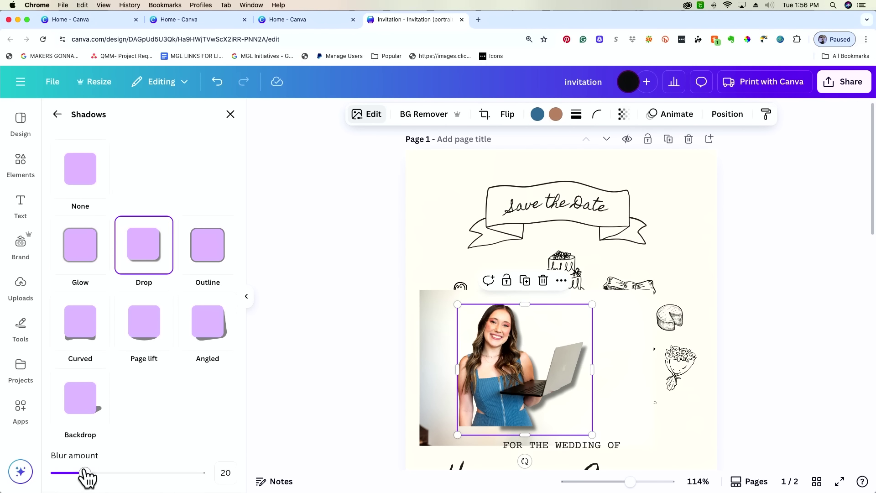
pyautogui.moveTo(86, 473); pyautogui.dragTo(96, 472)
pyautogui.click(155, 473)
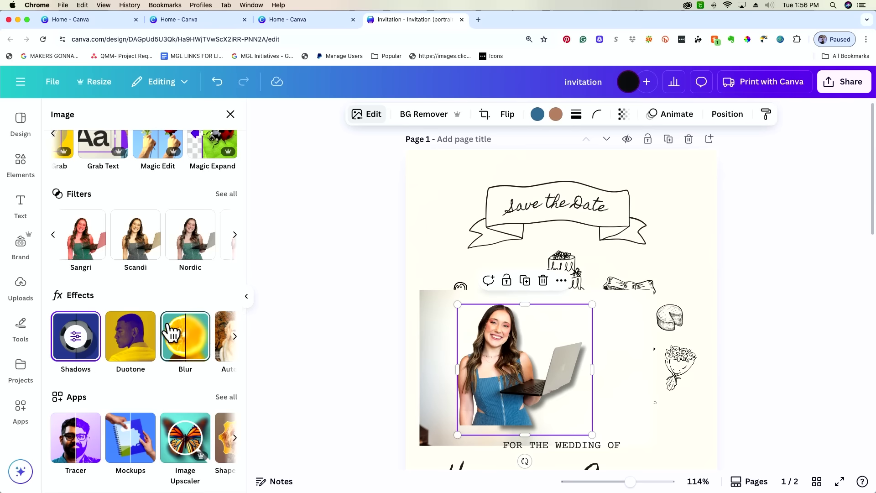
# Browse the remaining effects and image apps, and delete the cutout and its leftover backdrop from page 1.
pyautogui.hscroll(1, 133, 354)
pyautogui.hscroll(1, 137, 358)
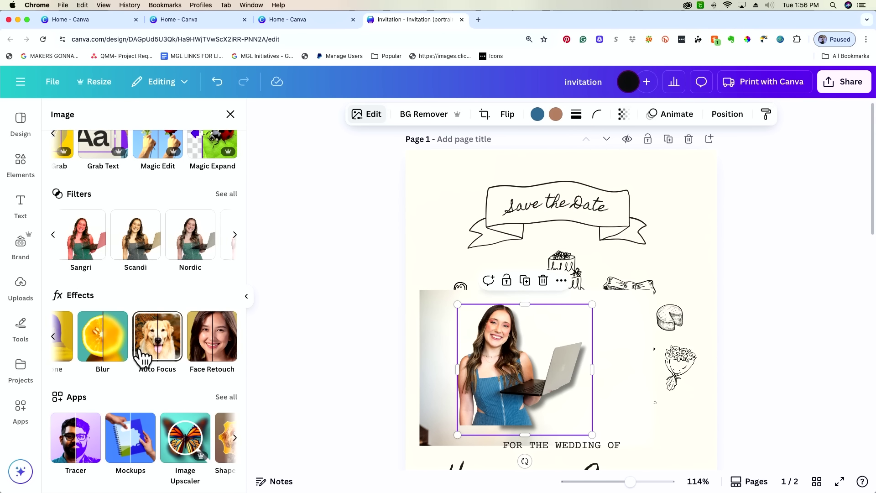
pyautogui.hscroll(3, 214, 447)
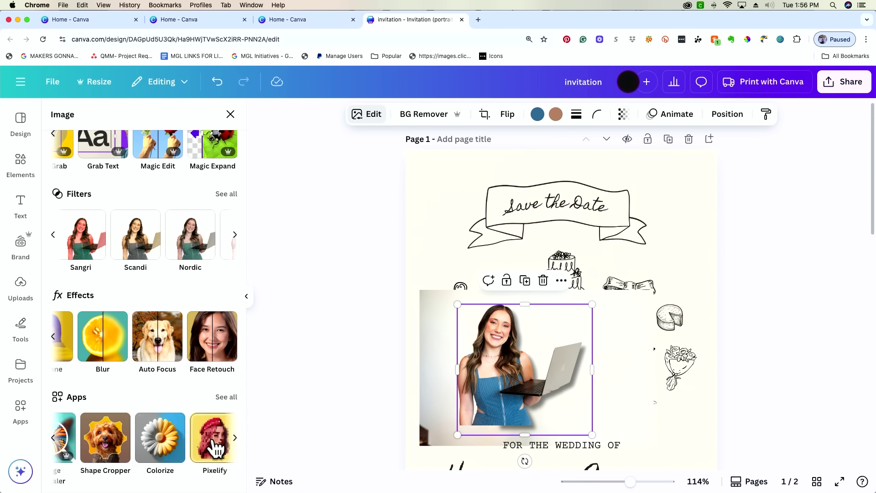
pyautogui.hscroll(5, 214, 450)
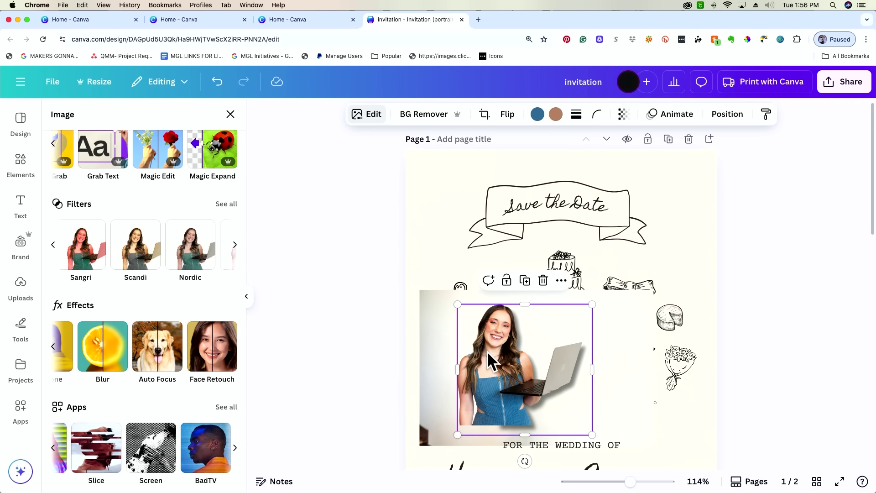
pyautogui.press('Delete')
pyautogui.click(519, 349)
pyautogui.press('Delete')
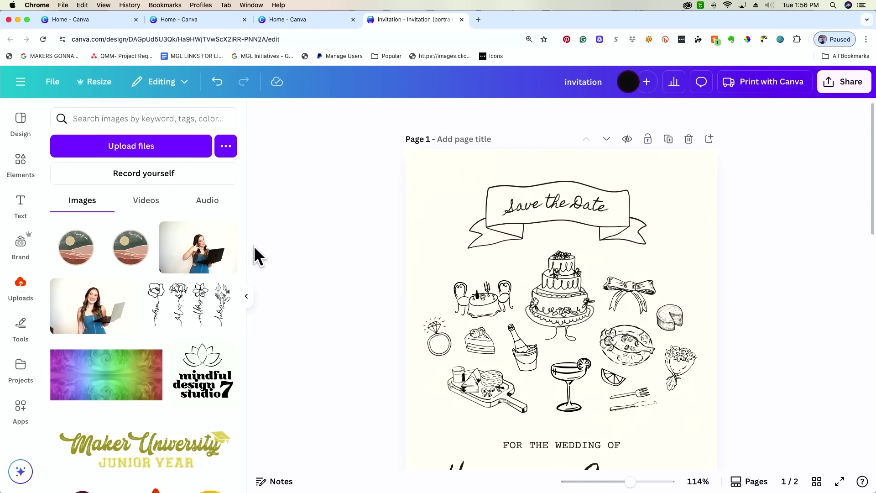
# Crop the lower-left corner off the Save the Date banner, and extend the crop back to the full graphic.
pyautogui.scroll(-1, 267, 180)
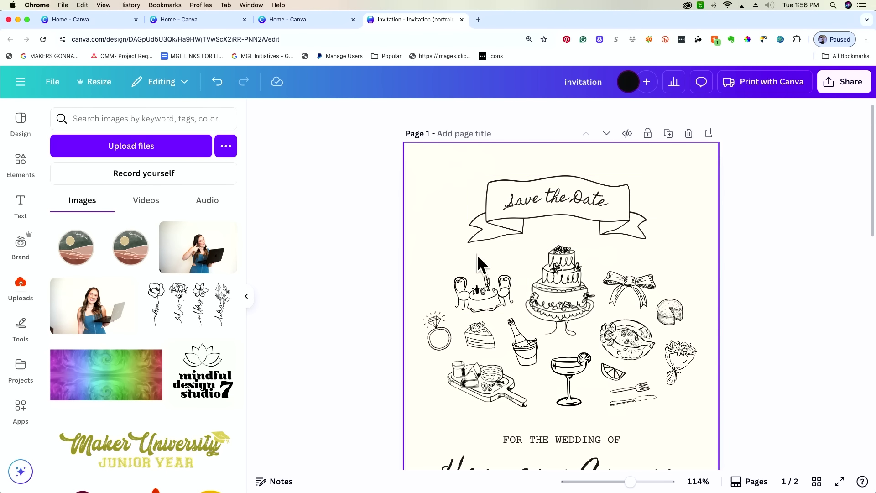
pyautogui.click(512, 225)
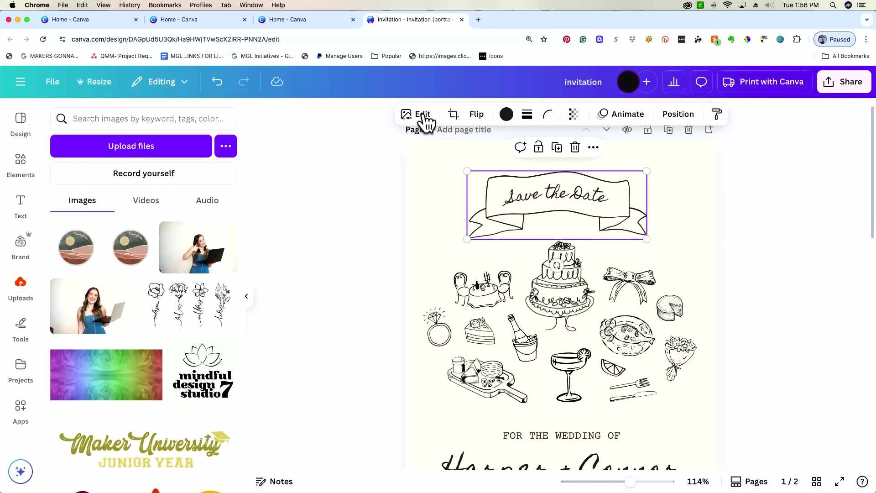
pyautogui.click(454, 115)
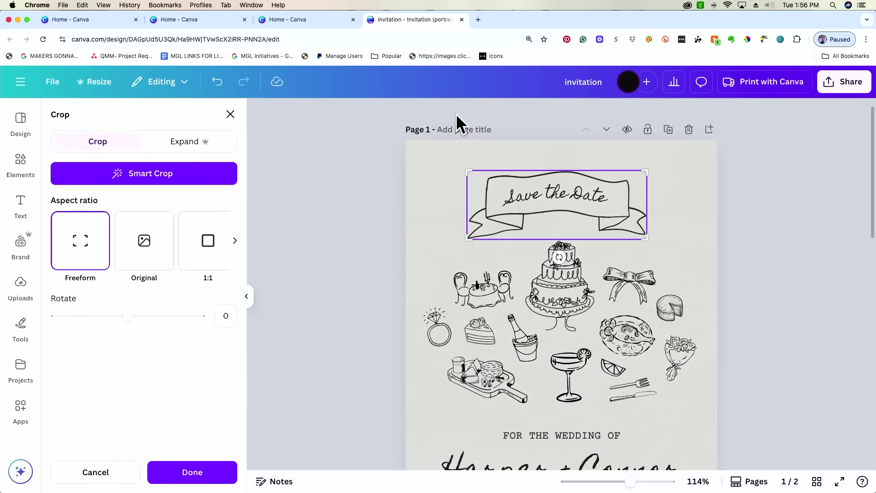
pyautogui.moveTo(470, 232)
pyautogui.mouseDown()
pyautogui.moveTo(486, 223)
pyautogui.moveTo(479, 228)
pyautogui.moveTo(479, 219)
pyautogui.moveTo(486, 233)
pyautogui.mouseUp()
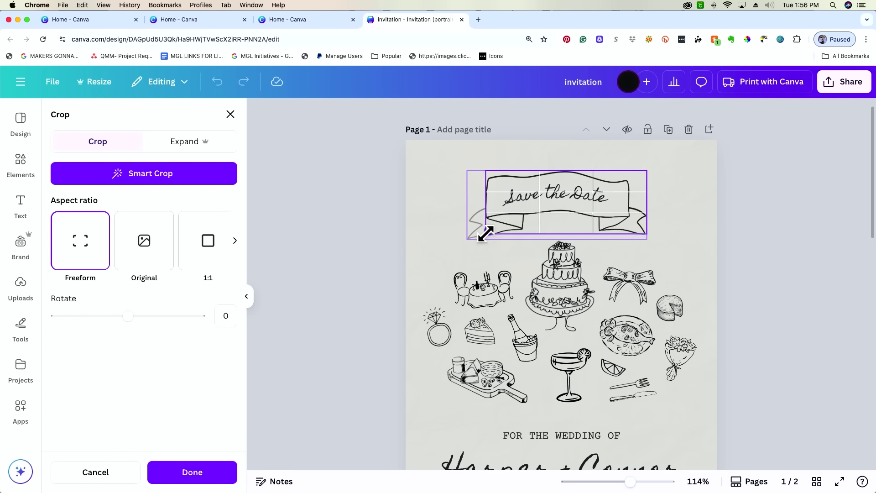
pyautogui.click(450, 210)
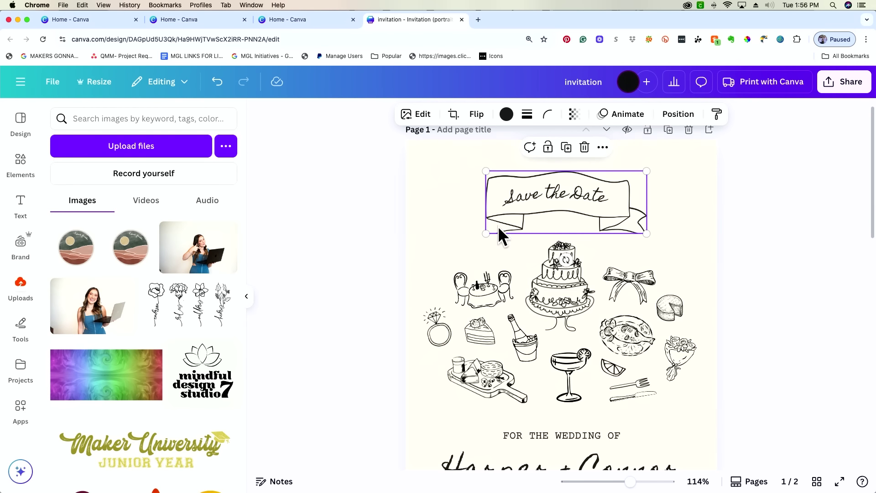
pyautogui.click(456, 115)
pyautogui.moveTo(486, 233); pyautogui.dragTo(466, 239)
pyautogui.click(427, 256)
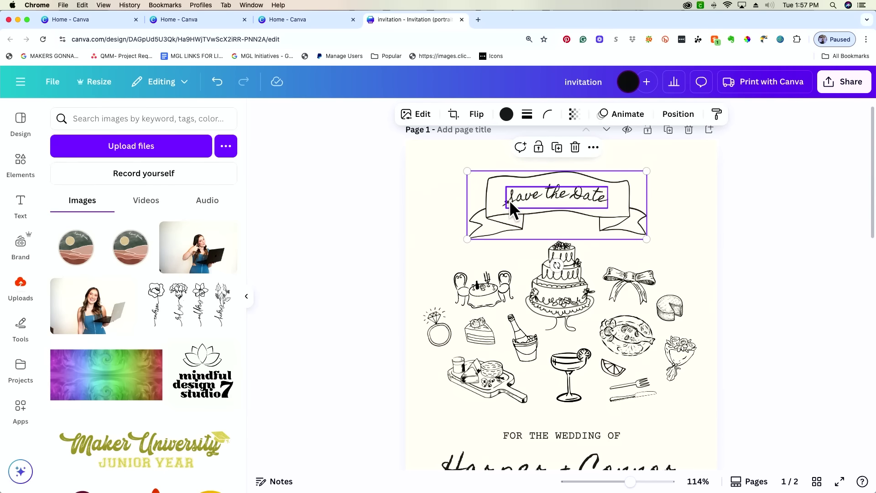
# View the banner's flip options, recolor the banner blue, and set it back to black from the document colors.
pyautogui.click(477, 115)
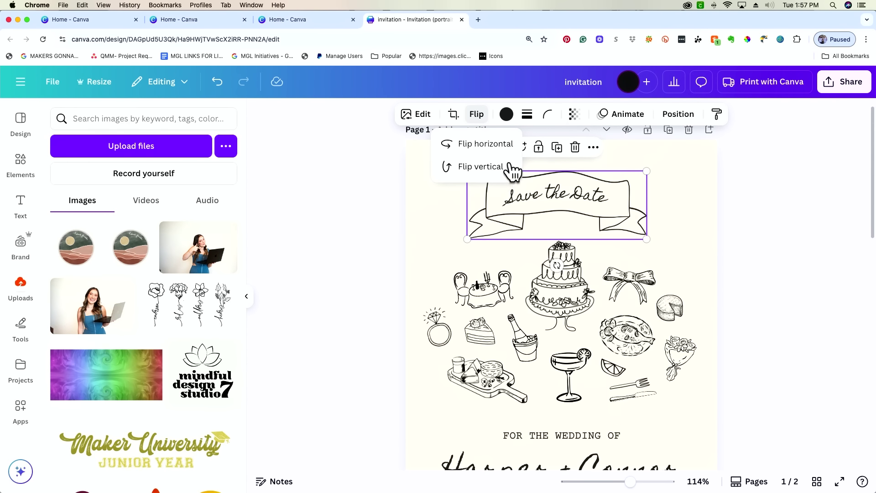
pyautogui.click(506, 114)
pyautogui.click(160, 202)
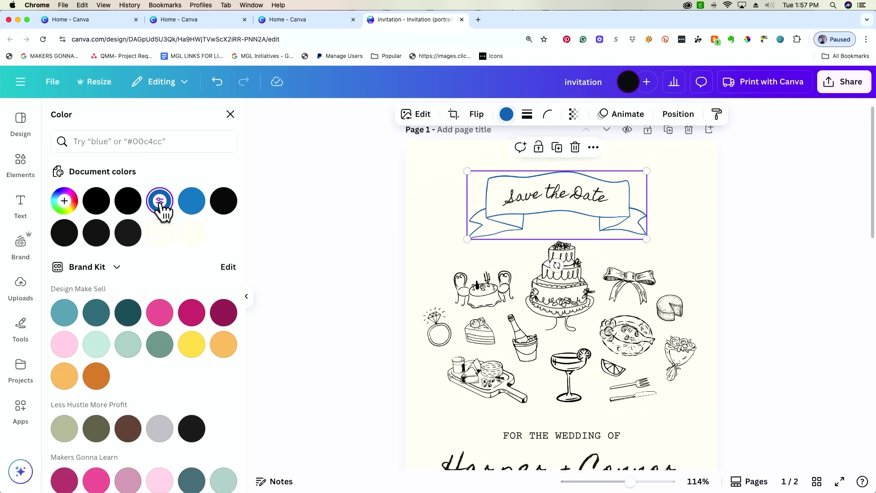
pyautogui.click(96, 201)
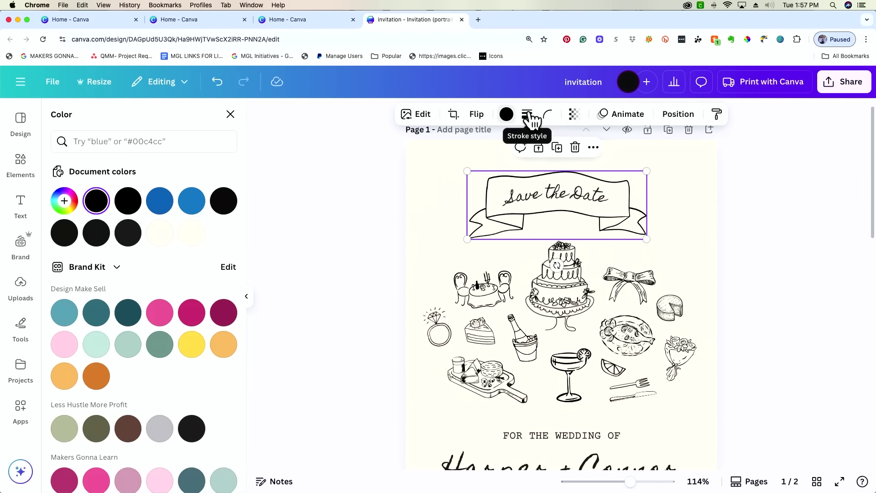
# Check the banner's corner rounding setting, keep it at 0, and select the page 1 background.
pyautogui.click(550, 114)
pyautogui.moveTo(486, 162)
pyautogui.mouseDown()
pyautogui.moveTo(584, 162)
pyautogui.moveTo(474, 164)
pyautogui.mouseUp()
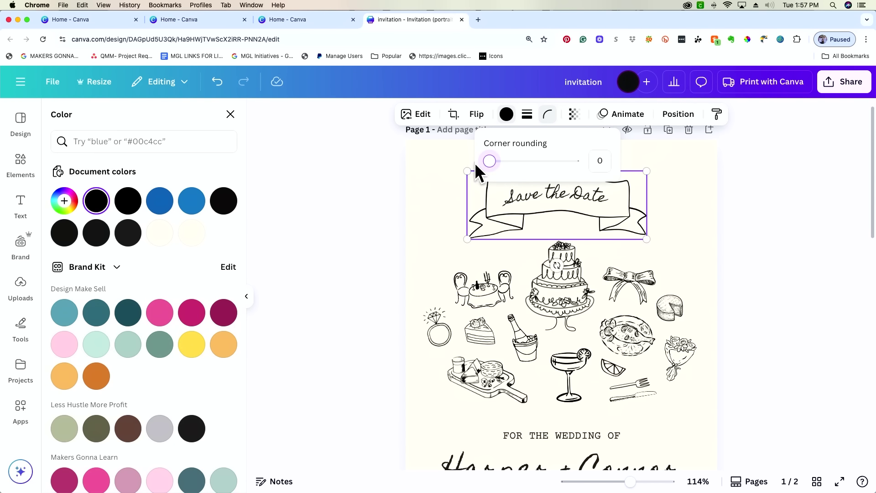
pyautogui.click(698, 171)
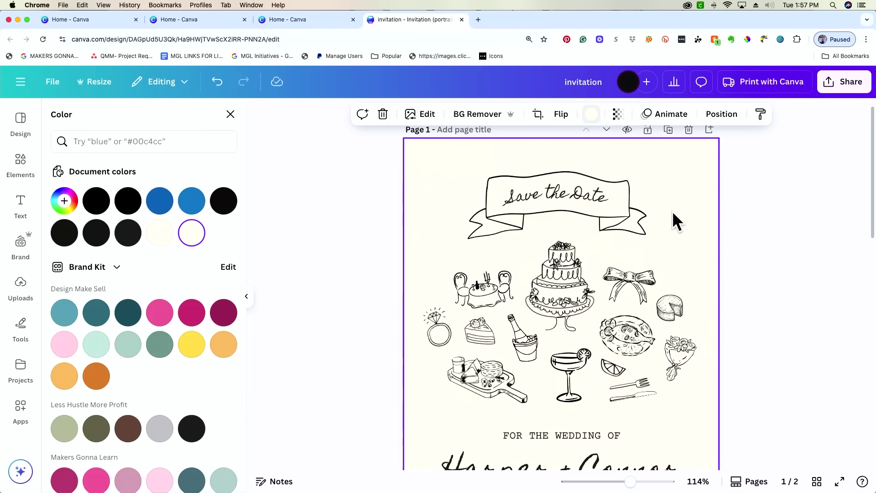
# Add a teal square to page 1, try a corner rounding of 39 on it, and delete it.
pyautogui.press('r')
pyautogui.click(647, 267)
pyautogui.click(589, 329)
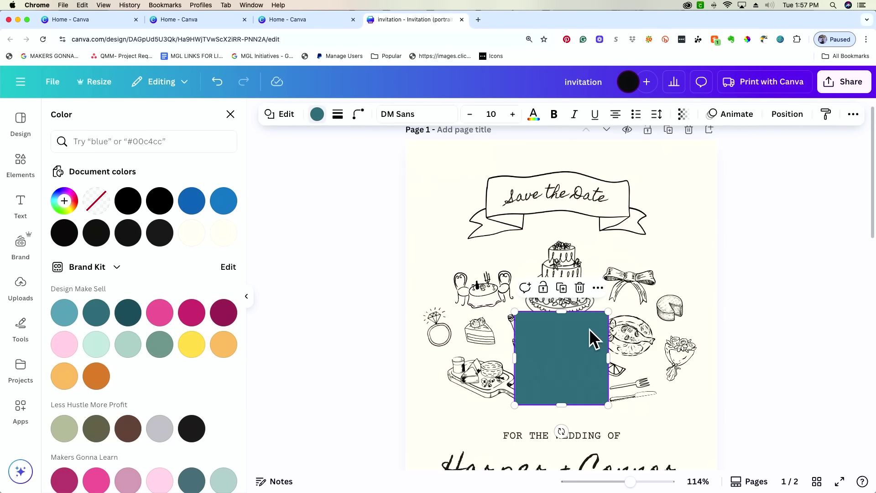
pyautogui.click(359, 114)
pyautogui.moveTo(299, 162); pyautogui.dragTo(332, 162)
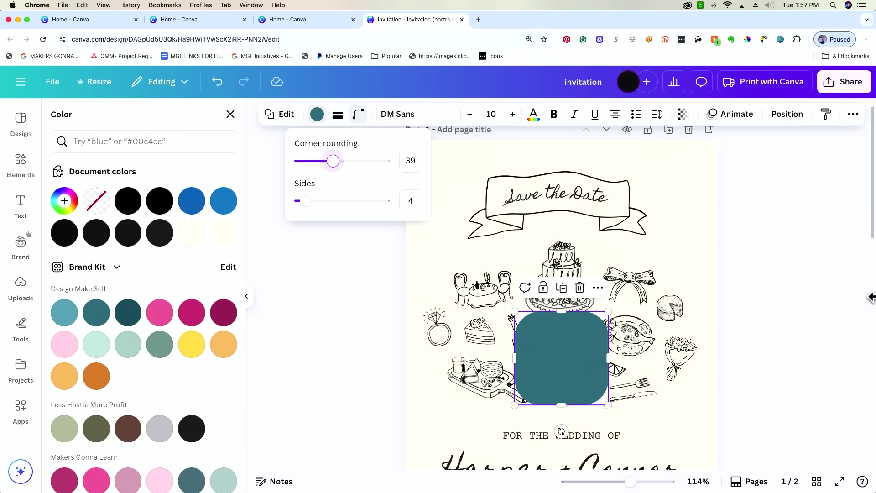
pyautogui.press('Delete')
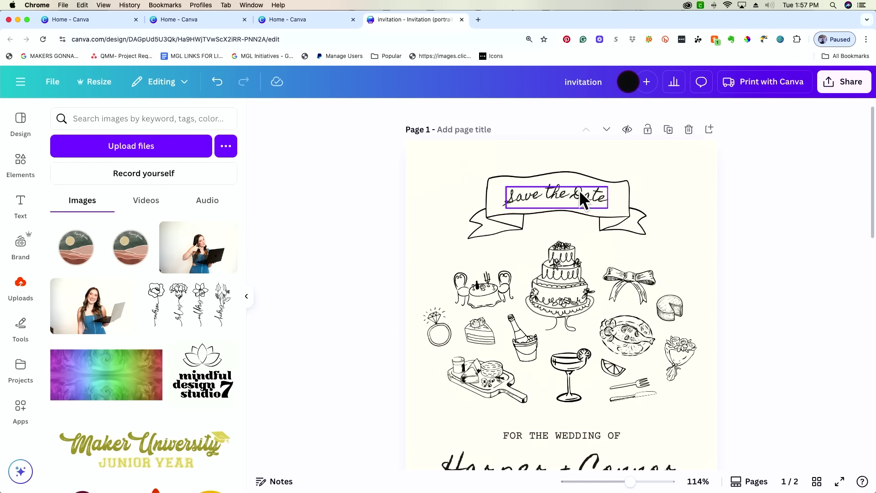
# Lower the Save the Date banner's transparency setting to 56, and restore the banner to full opacity.
pyautogui.click(633, 218)
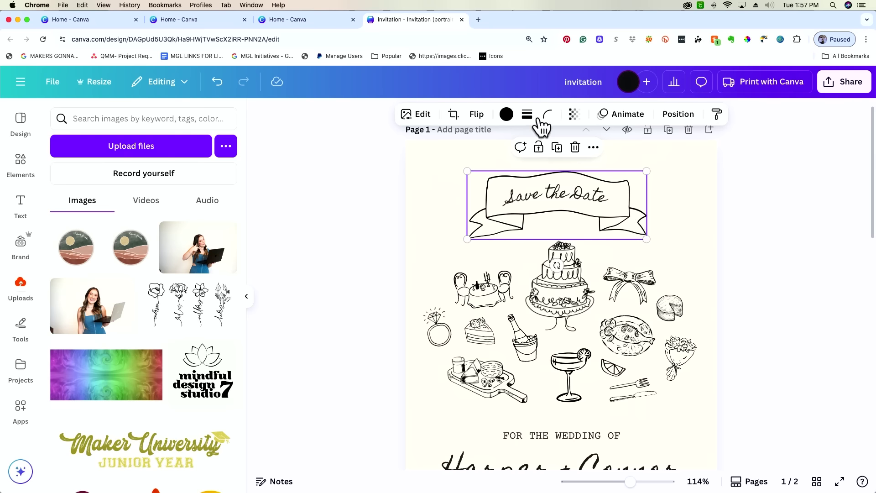
pyautogui.click(573, 114)
pyautogui.moveTo(603, 164); pyautogui.dragTo(565, 165)
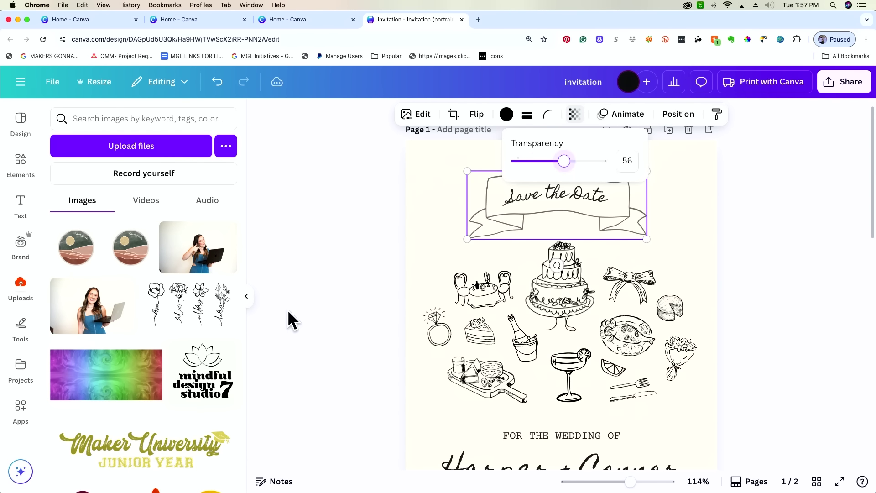
pyautogui.click(250, 304)
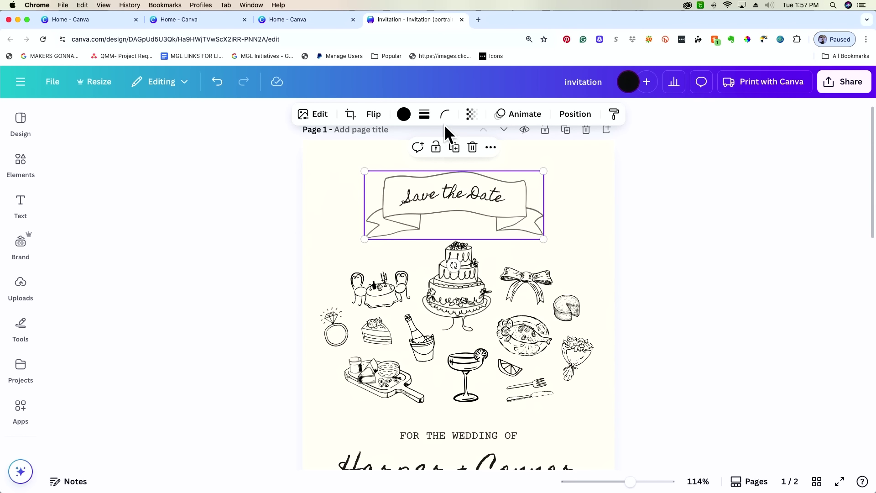
pyautogui.click(471, 113)
pyautogui.moveTo(465, 161); pyautogui.dragTo(498, 160)
pyautogui.click(527, 97)
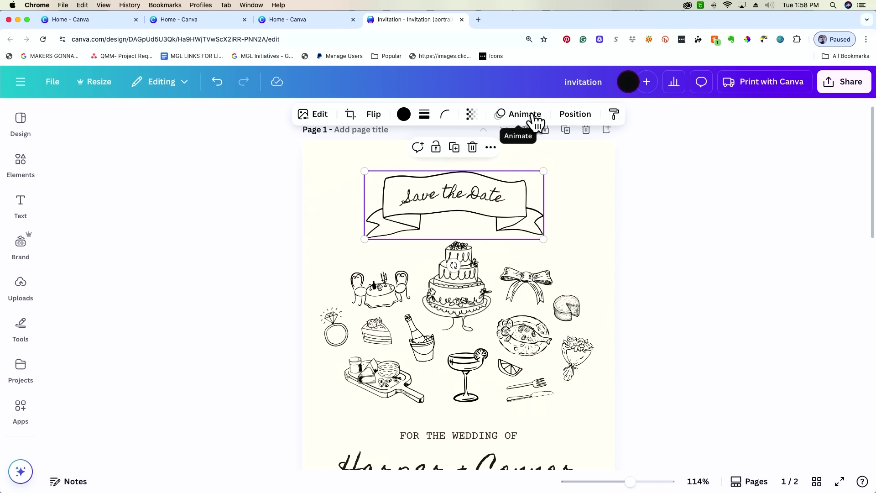
# View the banner's animation and position options, and nudge the upper-left wine glass on page 2 slightly inward.
pyautogui.click(534, 117)
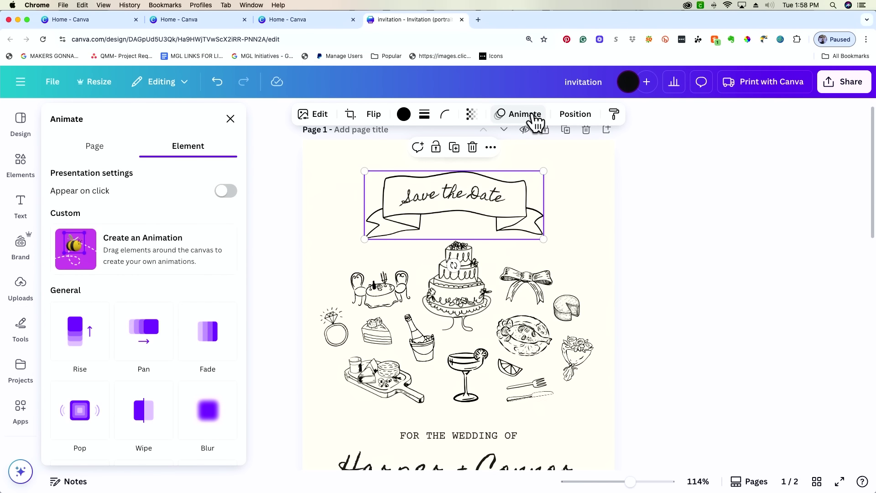
pyautogui.click(578, 119)
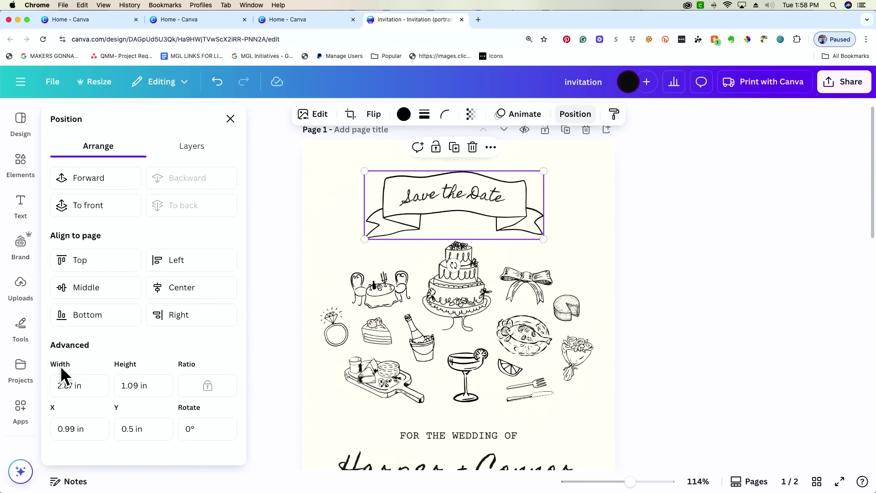
pyautogui.scroll(-3, 308, 337)
pyautogui.scroll(-10, 308, 338)
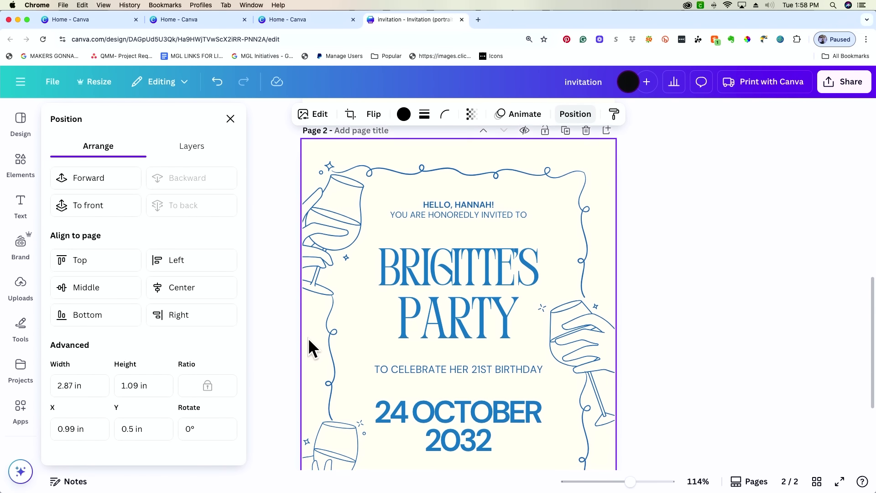
pyautogui.moveTo(322, 246)
pyautogui.mouseDown()
pyautogui.moveTo(354, 221)
pyautogui.moveTo(343, 224)
pyautogui.moveTo(336, 254)
pyautogui.mouseUp()
pyautogui.scroll(2, 337, 254)
pyautogui.scroll(8, 336, 255)
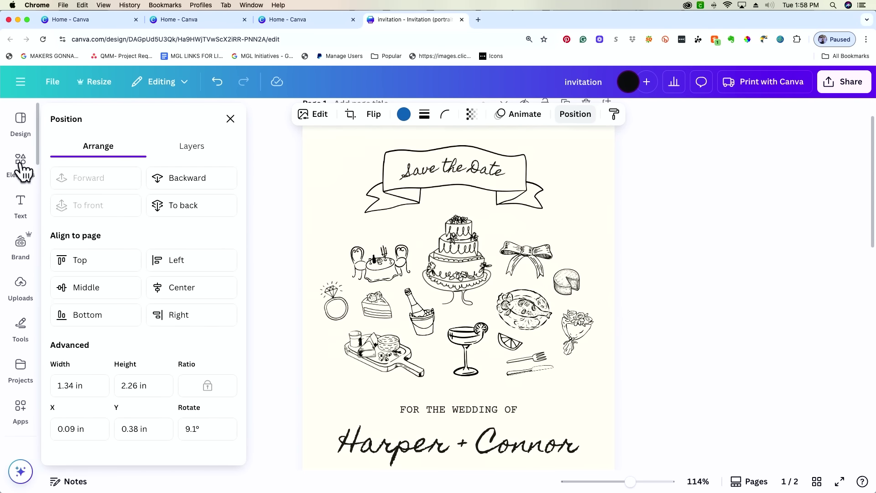
# Add the pink martini glass graphic with the bow to page 1 and enlarge it to about 3.75 by 6.43 in.
pyautogui.click(21, 163)
pyautogui.click(124, 238)
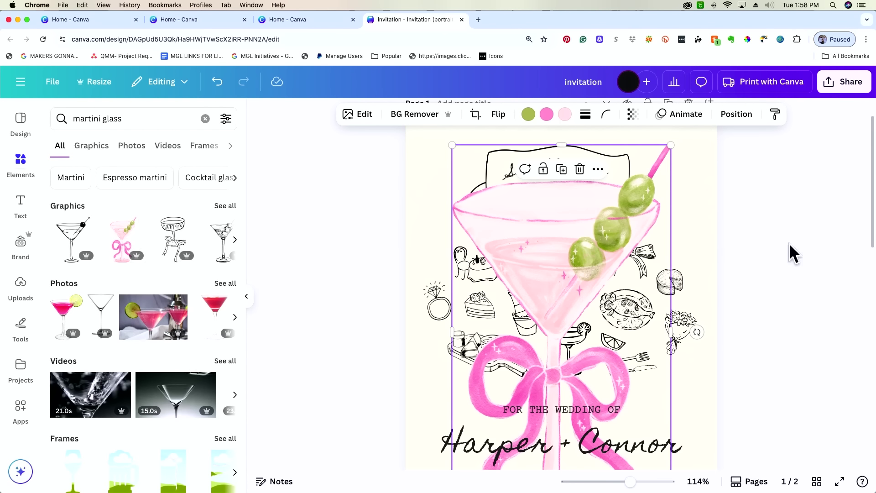
pyautogui.scroll(1, 745, 247)
pyautogui.scroll(-2, 745, 247)
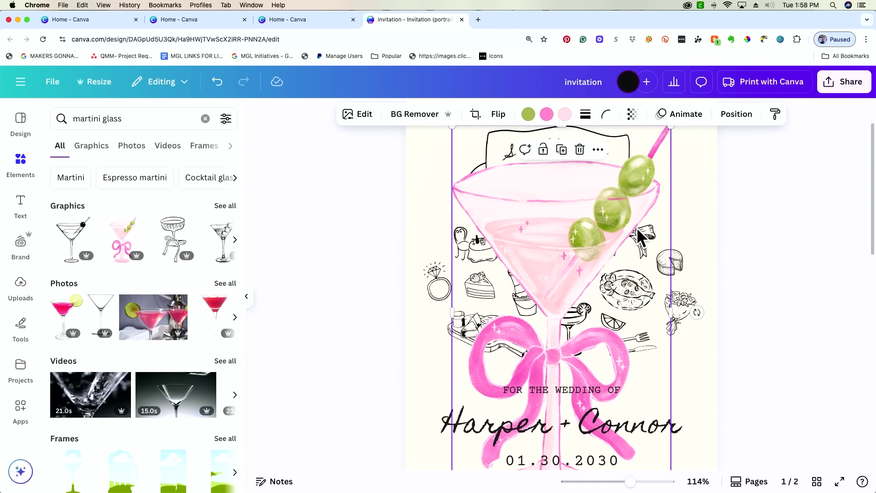
pyautogui.scroll(1, 648, 234)
pyautogui.moveTo(672, 180); pyautogui.dragTo(701, 160)
pyautogui.scroll(-2, 784, 195)
pyautogui.scroll(1, 784, 196)
pyautogui.scroll(-1, 782, 192)
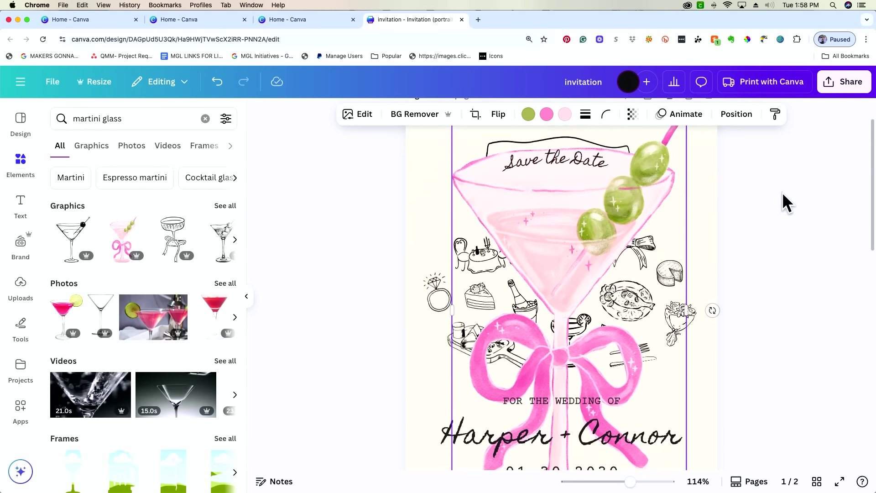
pyautogui.scroll(-2, 782, 192)
pyautogui.scroll(1, 782, 192)
pyautogui.scroll(1, 782, 192)
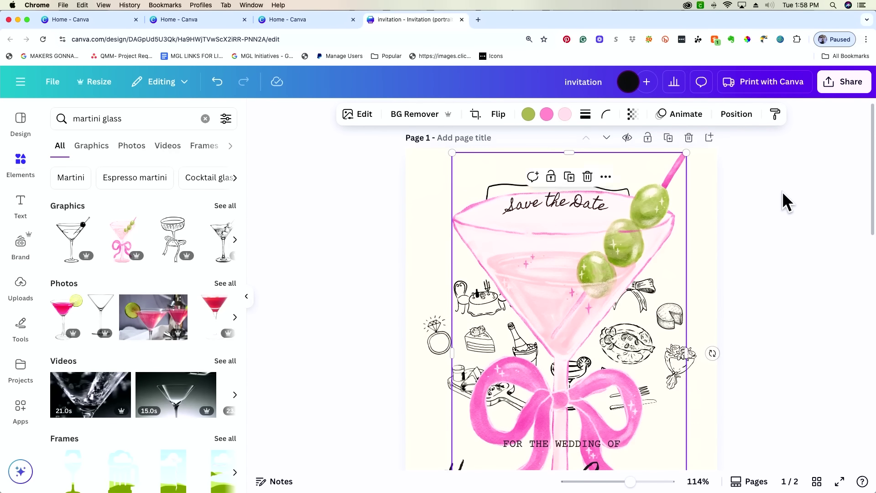
# Fade the martini glass to a transparency value of 21, and return it to 100.
pyautogui.click(632, 114)
pyautogui.moveTo(663, 161); pyautogui.dragTo(592, 162)
pyautogui.scroll(-1, 798, 240)
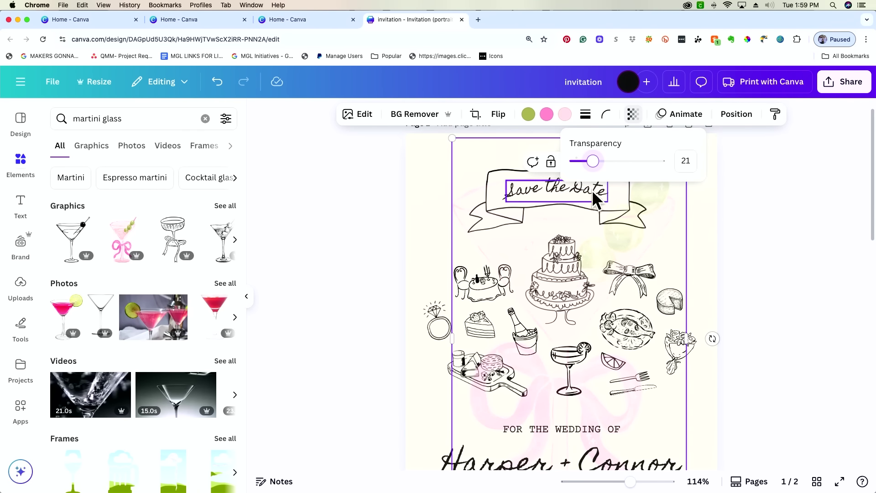
pyautogui.moveTo(593, 163); pyautogui.dragTo(671, 164)
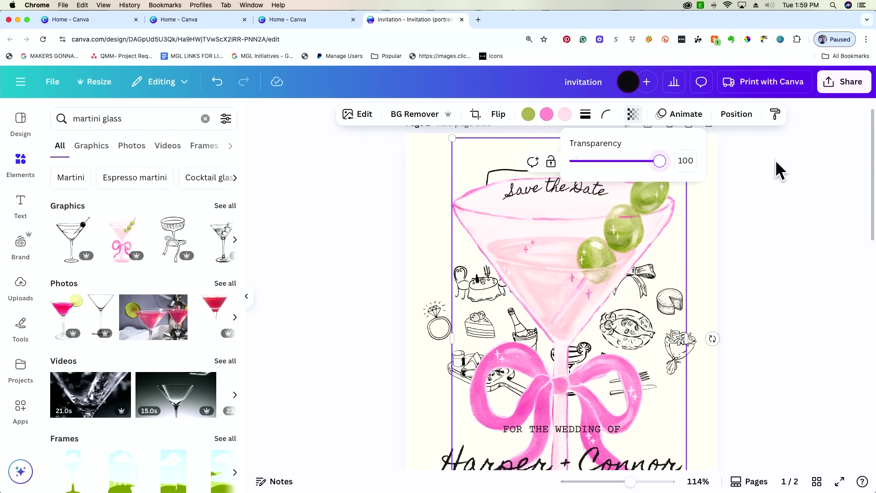
# Bring the martini glass forward so that it covers the Save the Date text.
pyautogui.click(740, 122)
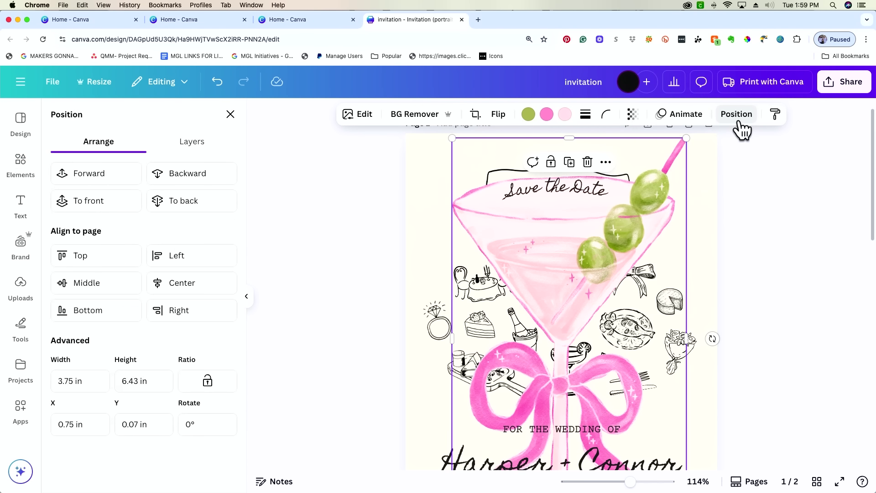
pyautogui.click(111, 185)
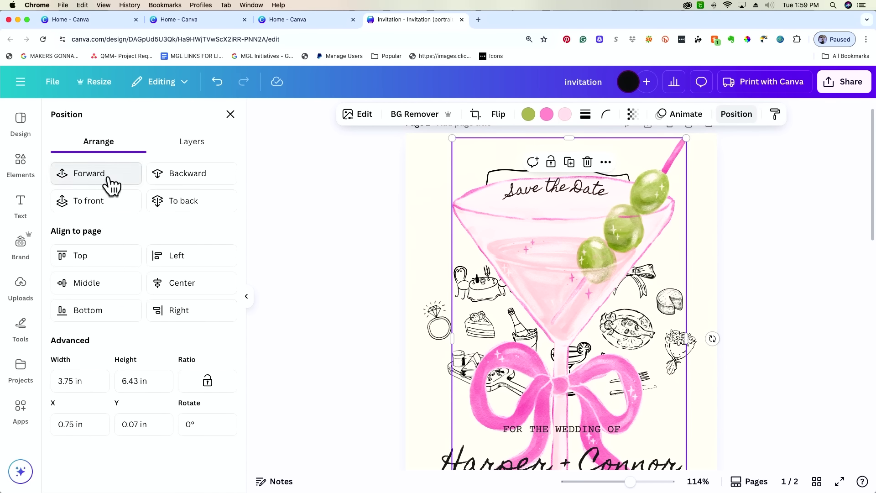
pyautogui.click(112, 185)
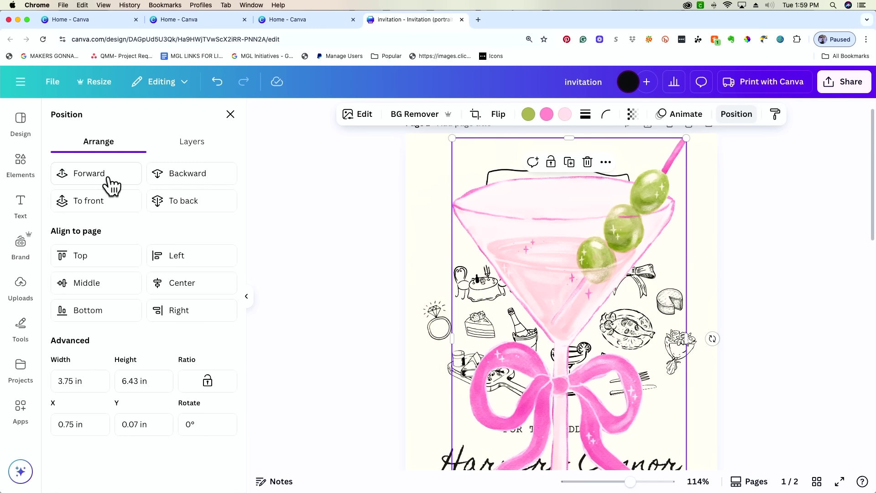
# Send the martini glass backward layer by layer, and place it behind all the other artwork.
pyautogui.click(211, 181)
pyautogui.click(210, 181)
pyautogui.click(211, 181)
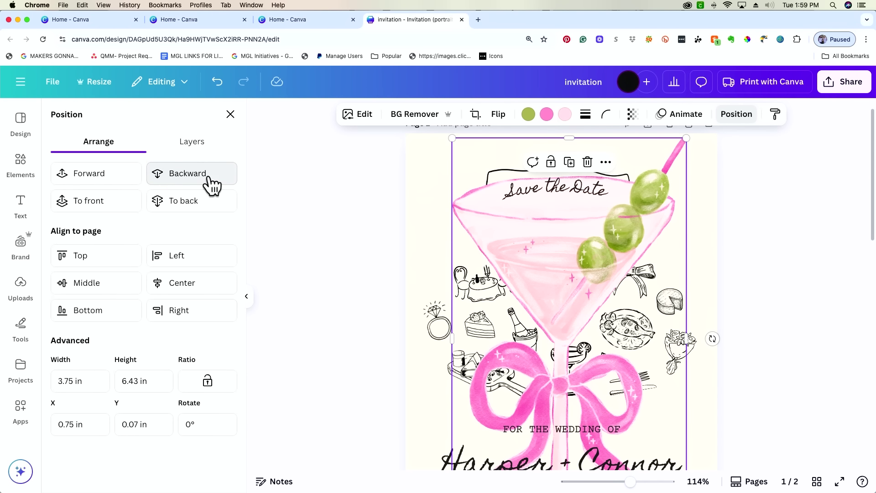
pyautogui.click(211, 182)
pyautogui.click(210, 181)
pyautogui.click(211, 182)
pyautogui.click(211, 181)
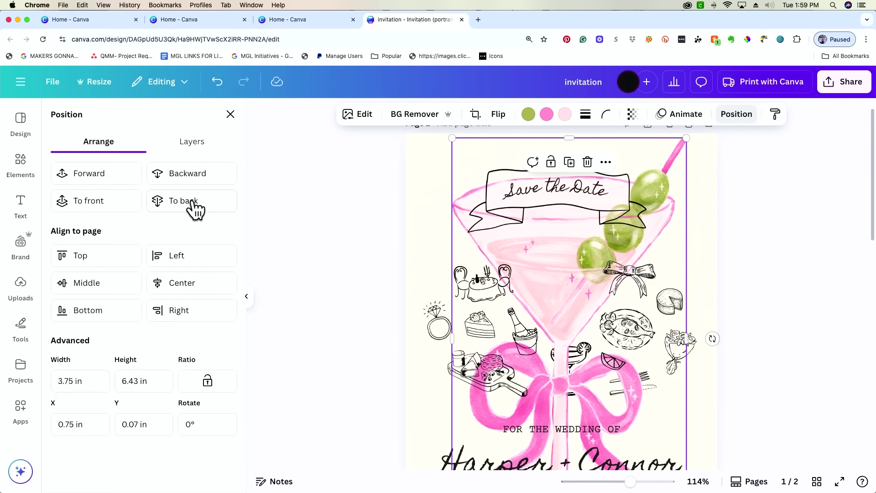
pyautogui.click(195, 203)
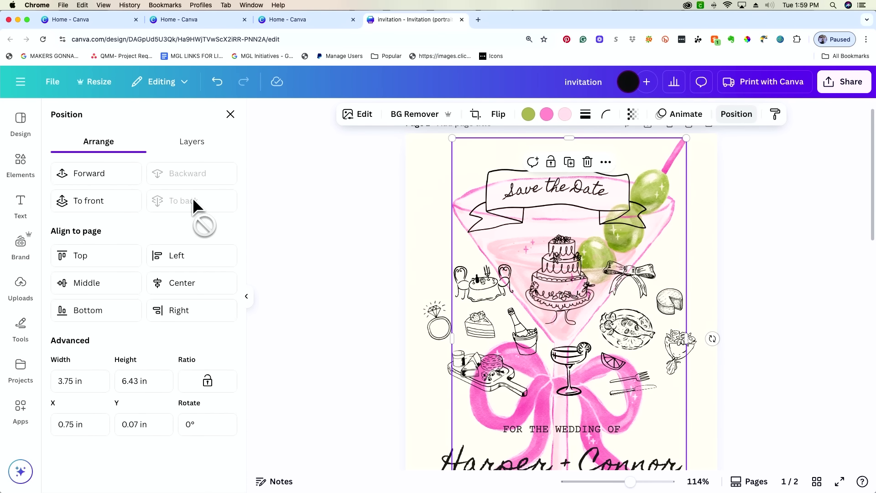
# Move the martini glass directly above the knife in the layer order, and delete the glass from page 1.
pyautogui.click(191, 143)
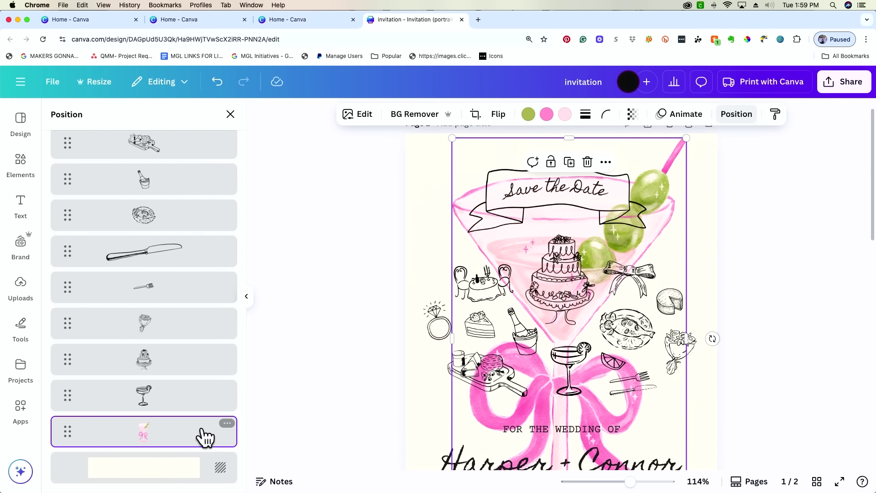
pyautogui.moveTo(189, 445); pyautogui.dragTo(187, 251)
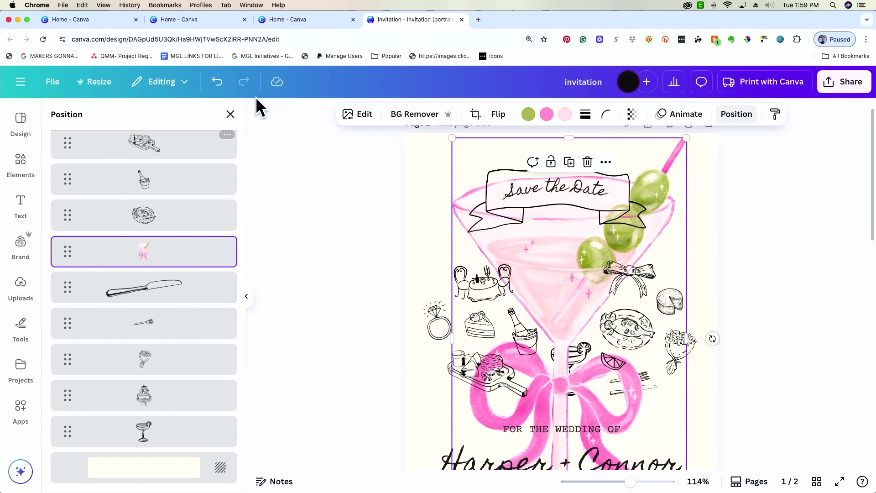
pyautogui.click(740, 116)
pyautogui.click(740, 117)
pyautogui.click(106, 152)
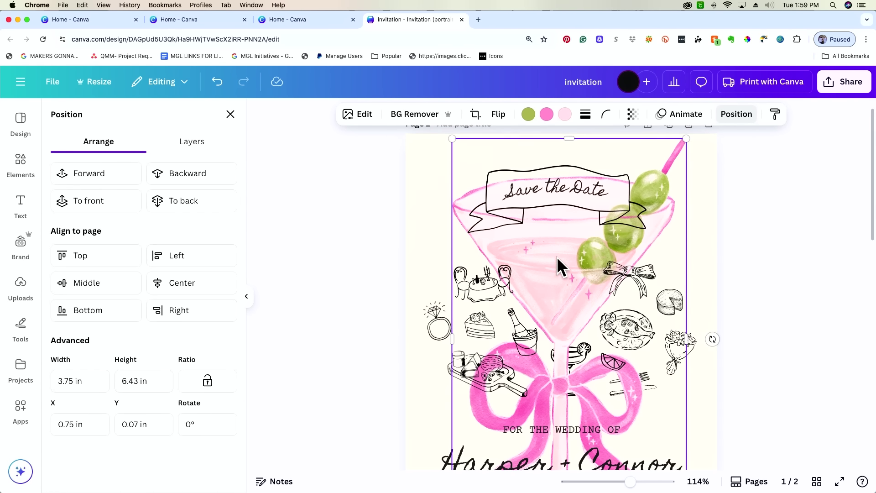
pyautogui.press('Delete')
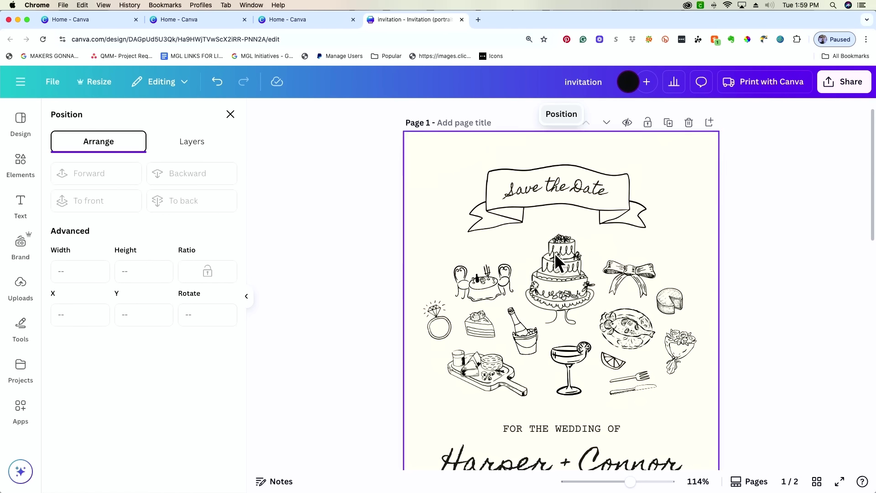
# Select the Save the Date text together with its banner, and align them along their top and left edges.
pyautogui.click(551, 183)
pyautogui.press('super+a')
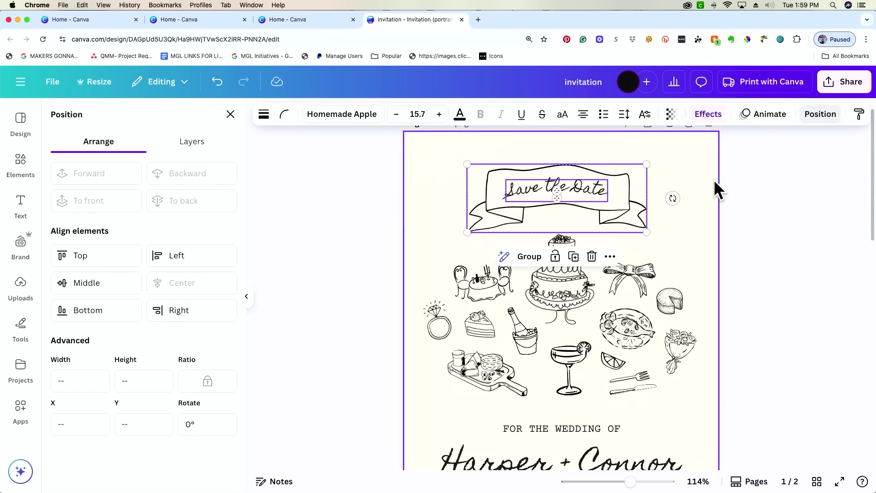
pyautogui.click(746, 194)
pyautogui.click(513, 207)
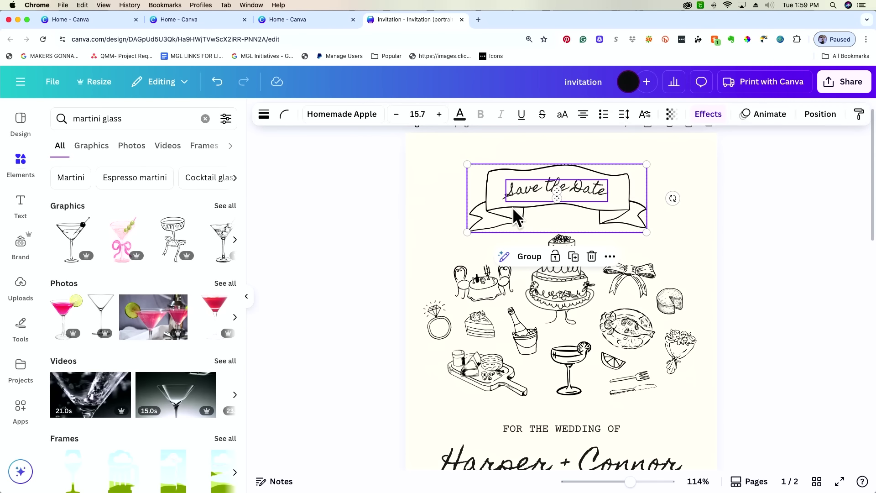
pyautogui.click(818, 115)
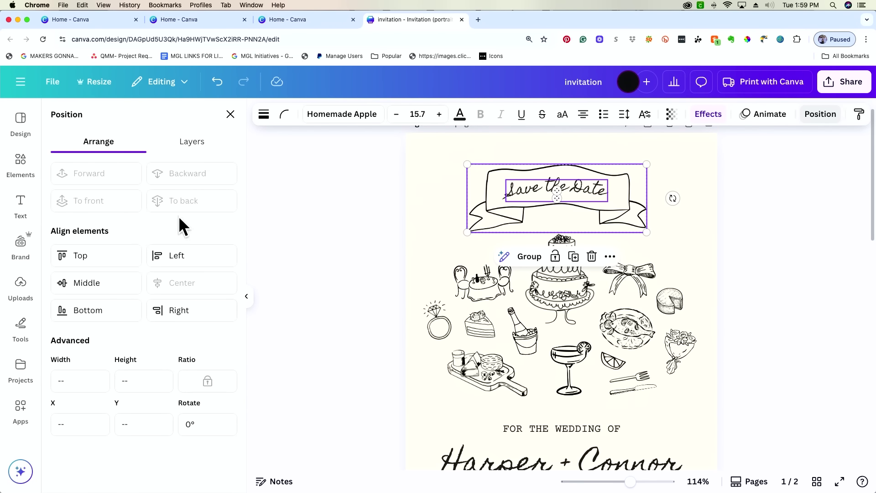
pyautogui.click(85, 255)
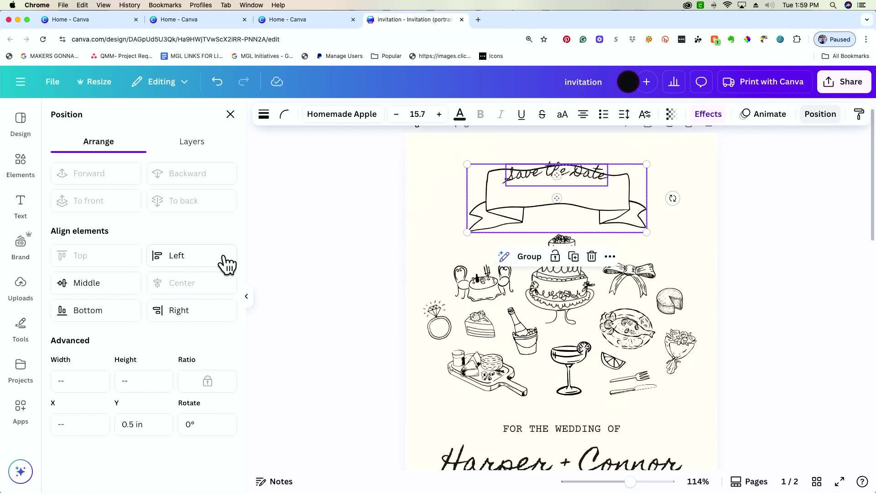
pyautogui.click(202, 254)
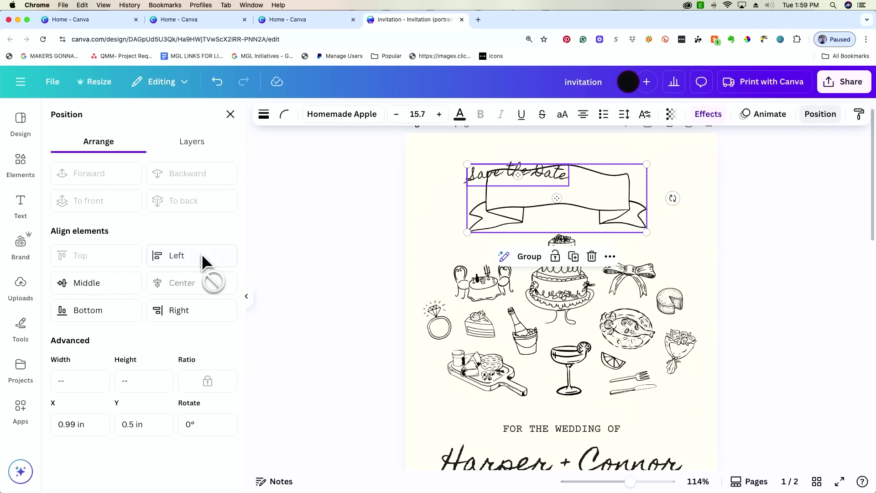
# Align the text and banner by middle and center, switch to bottom and right alignment, and clear the selection.
pyautogui.click(88, 283)
pyautogui.click(180, 283)
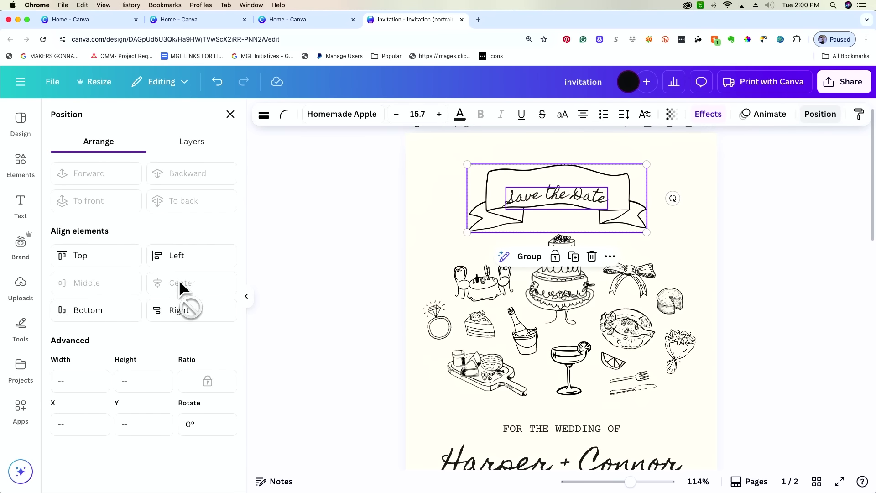
pyautogui.click(92, 312)
pyautogui.click(175, 311)
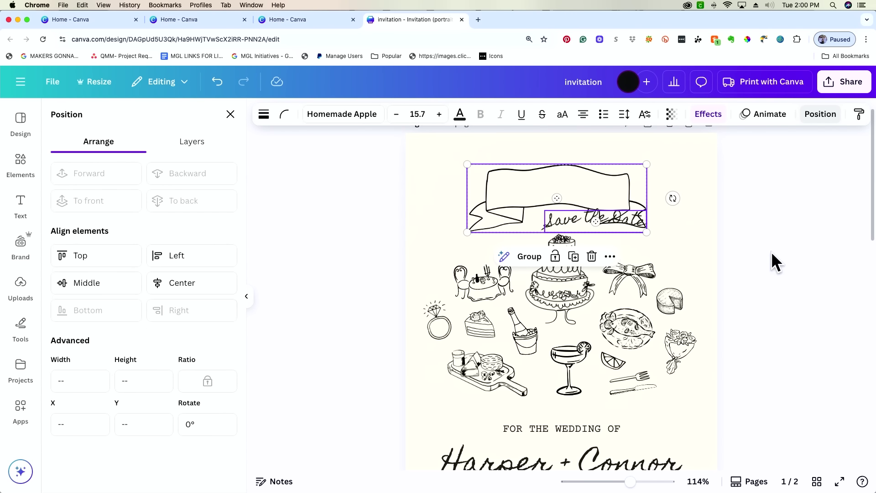
pyautogui.press('Escape')
pyautogui.click(794, 226)
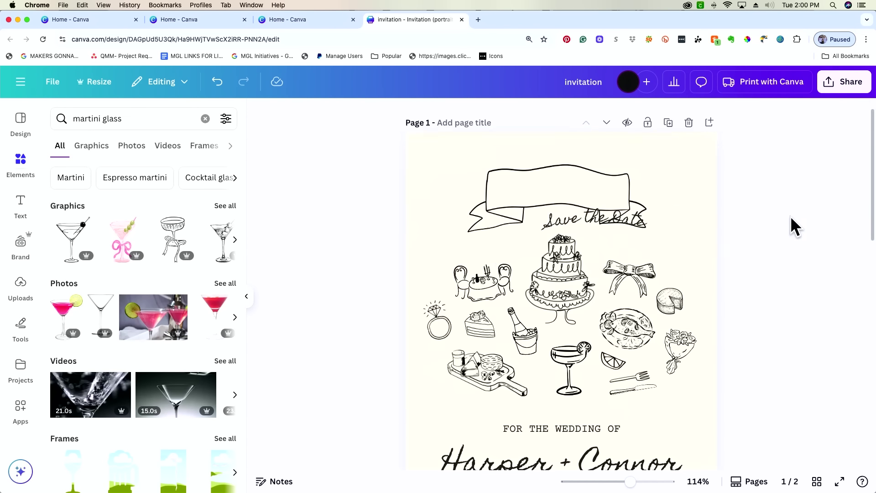
# Move the Save the Date text back onto the middle of the banner on page 1, and select the text alone.
pyautogui.moveTo(610, 221); pyautogui.dragTo(568, 185)
pyautogui.click(824, 179)
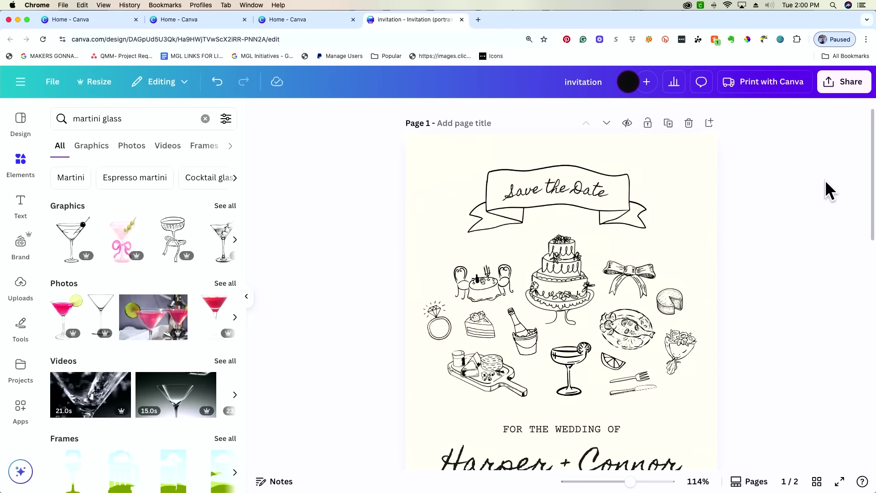
pyautogui.click(583, 186)
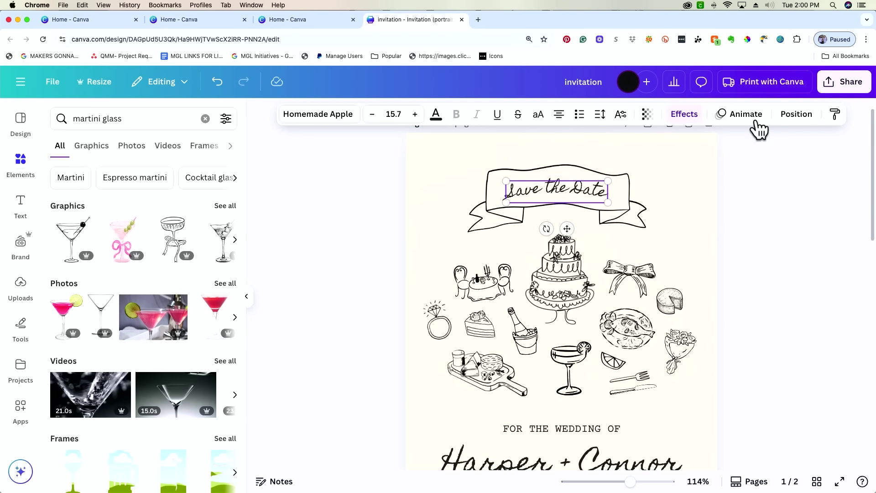
# Select the first line of the party title on page 2, and examine the document and recommended fonts available for it.
pyautogui.scroll(-5, 707, 275)
pyautogui.scroll(-5, 707, 275)
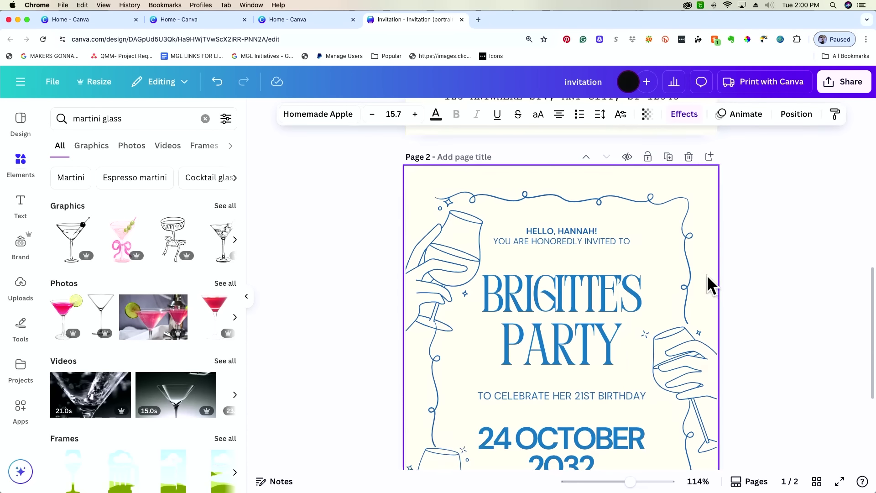
pyautogui.click(576, 269)
pyautogui.click(565, 245)
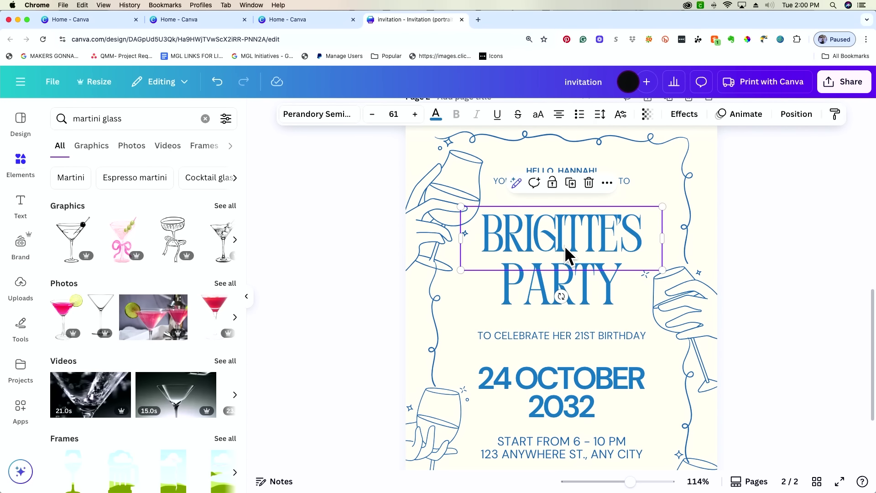
pyautogui.click(326, 121)
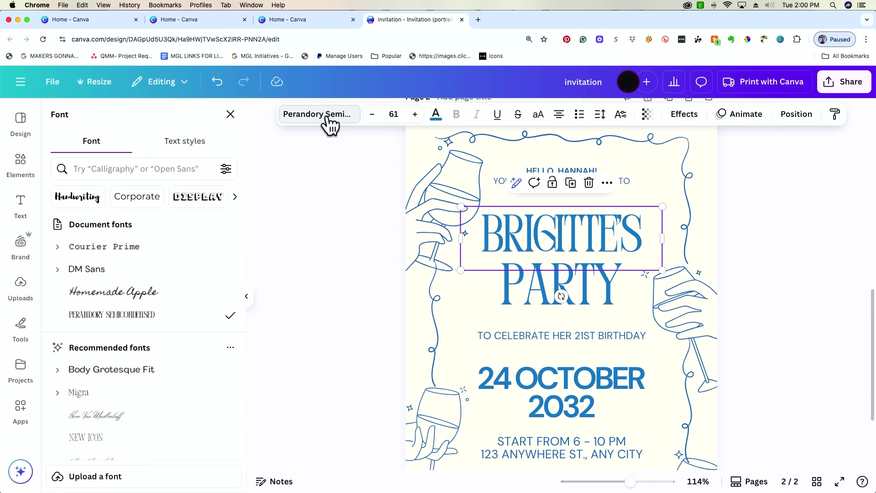
pyautogui.scroll(-1, 144, 303)
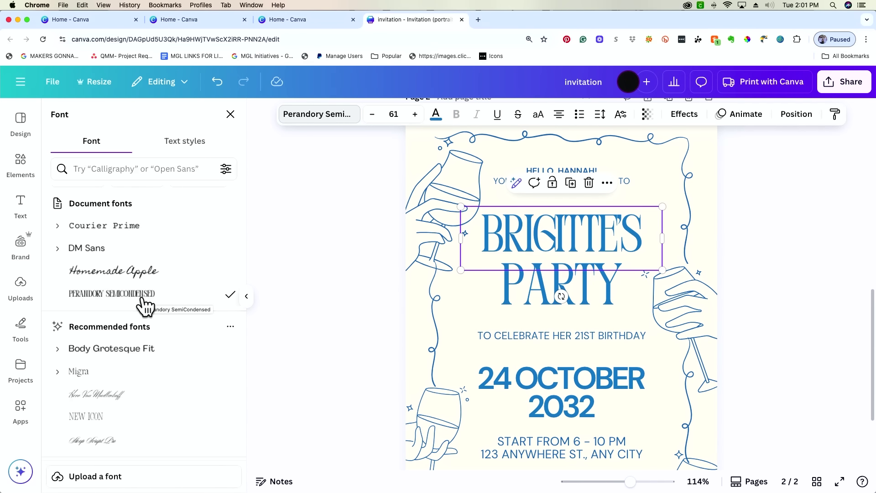
pyautogui.scroll(-5, 140, 294)
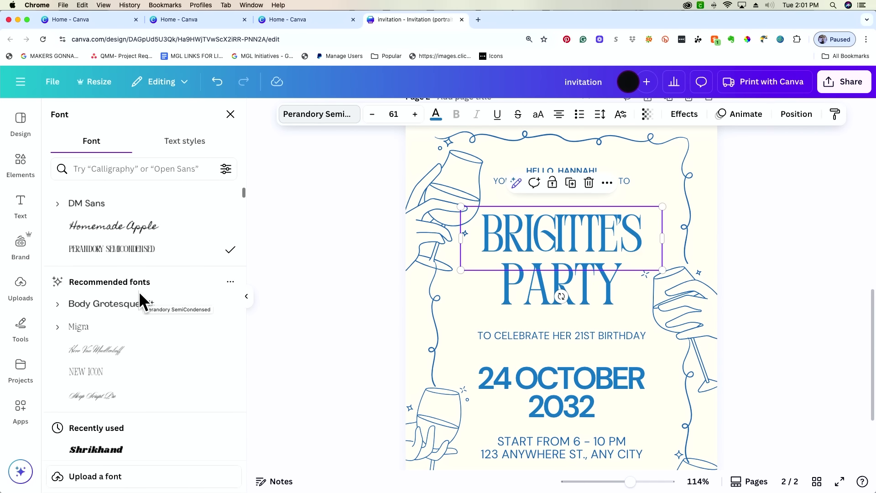
pyautogui.scroll(4, 140, 289)
pyautogui.scroll(1, 140, 297)
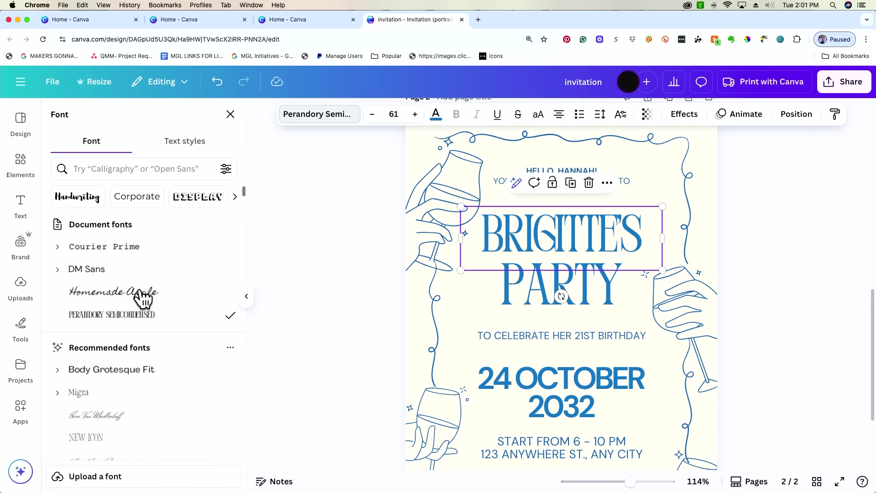
# Look through the recently used, Brand Kit and uploaded fonts and the general font library.
pyautogui.scroll(-4, 141, 298)
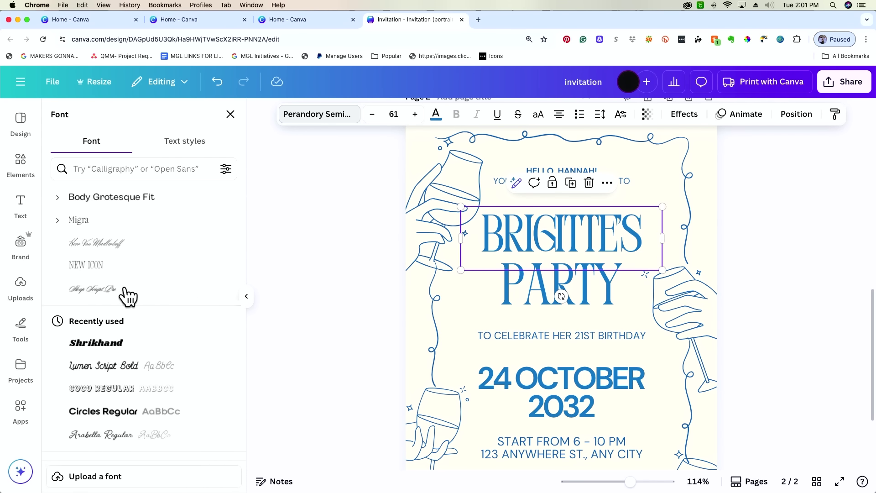
pyautogui.scroll(-4, 121, 292)
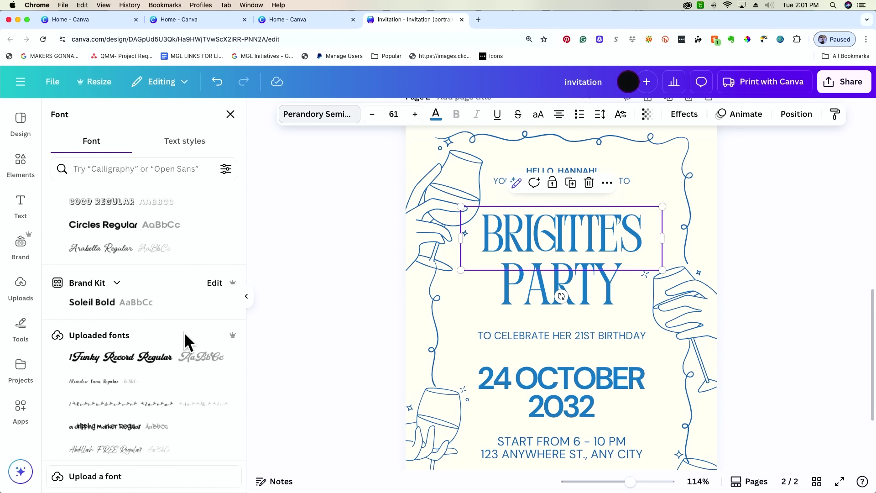
pyautogui.scroll(-10, 184, 333)
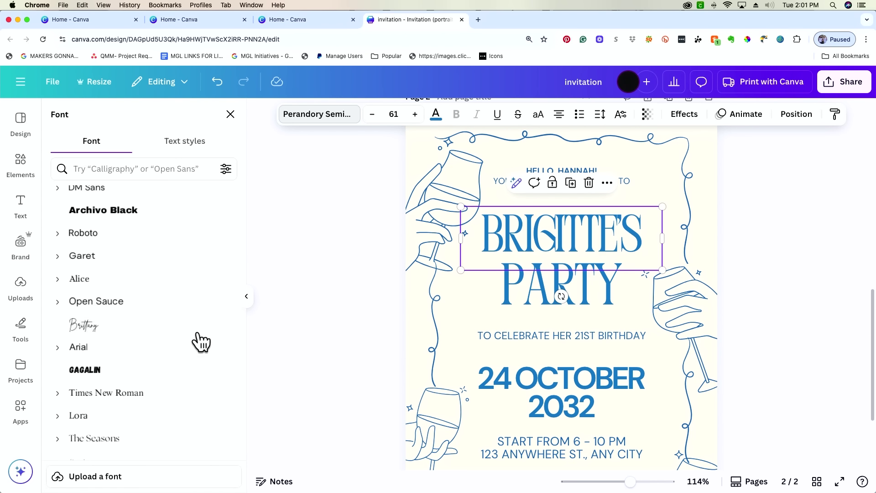
pyautogui.scroll(-3, 158, 399)
pyautogui.scroll(-10, 157, 400)
pyautogui.scroll(-10, 158, 400)
pyautogui.scroll(-10, 157, 400)
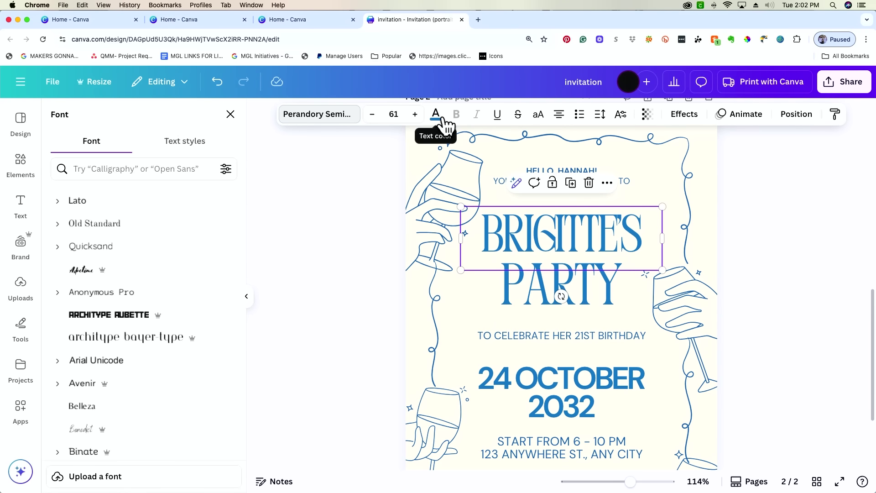
# Try bold, underline and strikethrough on the "You are honoredly invited to" line, leaving its formatting plain.
pyautogui.click(493, 177)
pyautogui.click(455, 115)
pyautogui.click(455, 115)
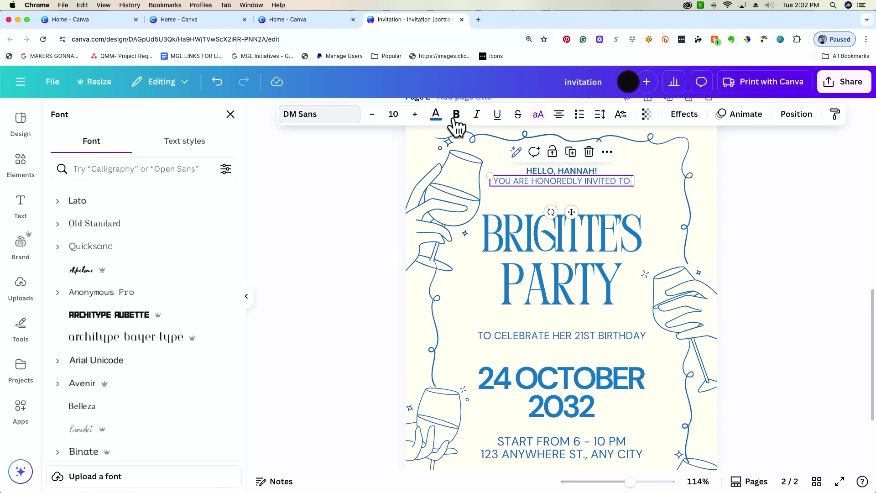
pyautogui.click(501, 118)
pyautogui.click(500, 117)
pyautogui.click(518, 117)
# Switch the couple's names on page 1 to all uppercase, and return them to mixed case.
pyautogui.scroll(-1, 566, 169)
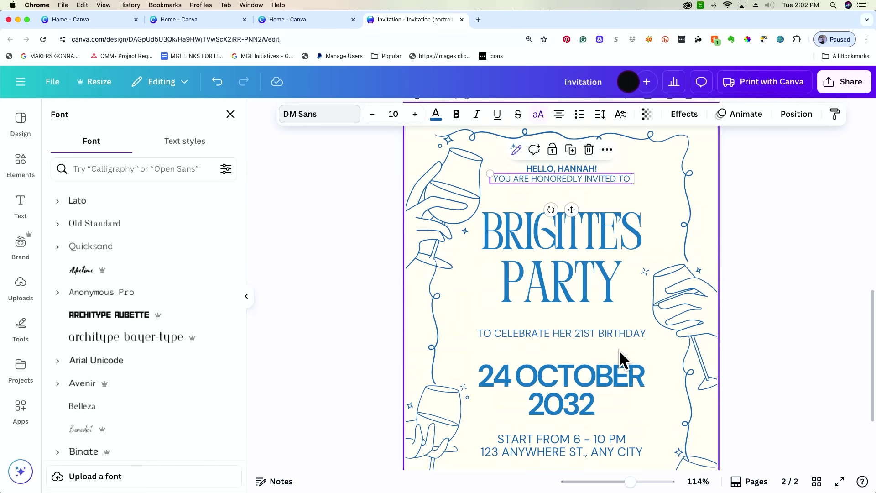
pyautogui.scroll(6, 619, 349)
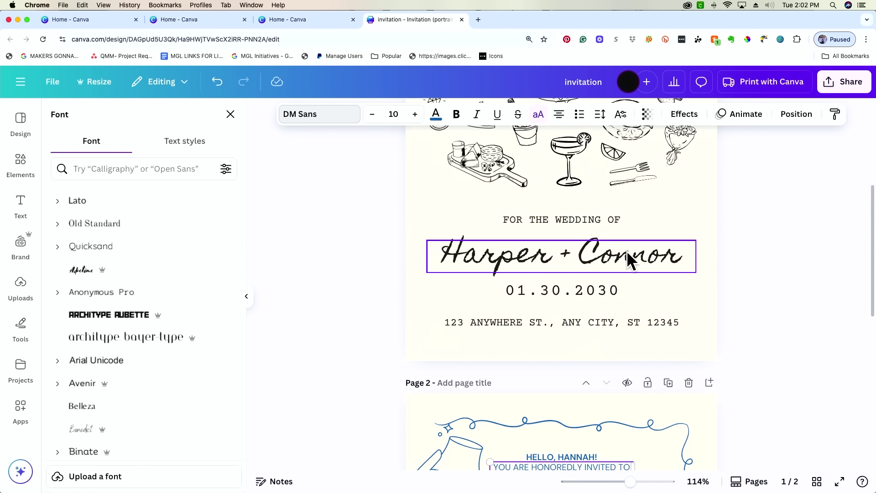
pyautogui.click(627, 251)
pyautogui.click(537, 115)
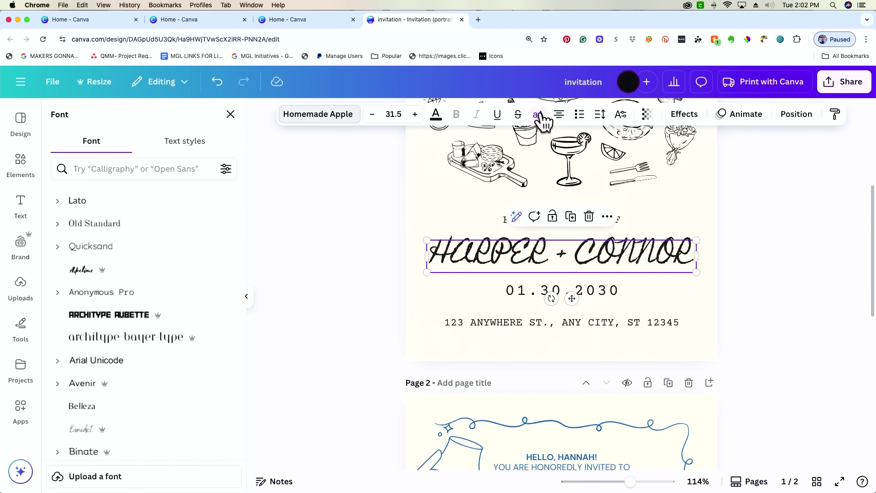
pyautogui.click(538, 115)
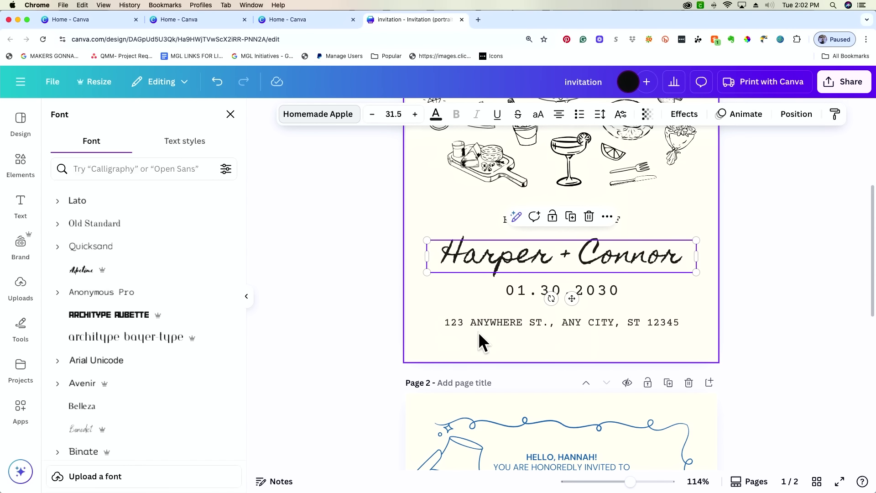
# Align the couple's names line left and right within its text box, and return it to center alignment.
pyautogui.click(562, 121)
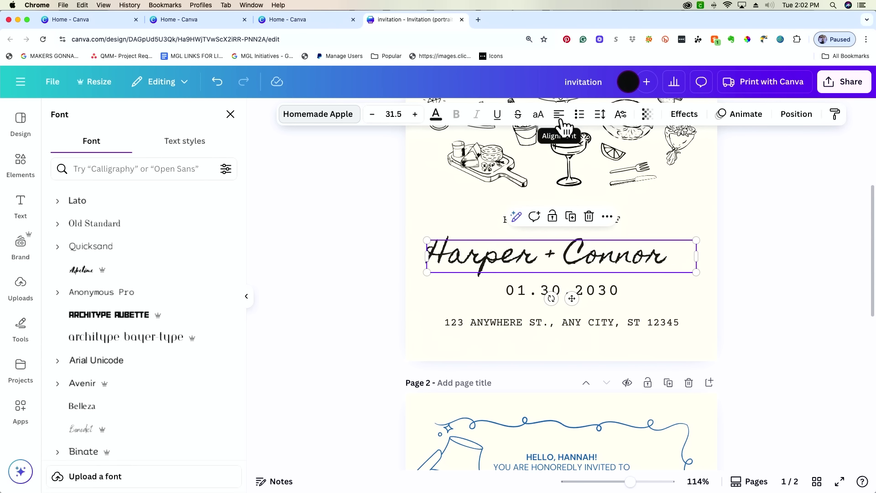
pyautogui.click(564, 124)
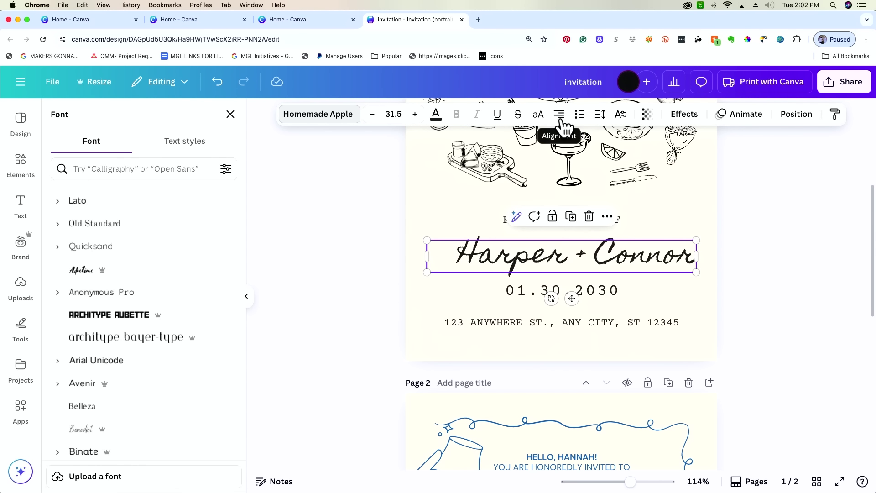
pyautogui.click(564, 124)
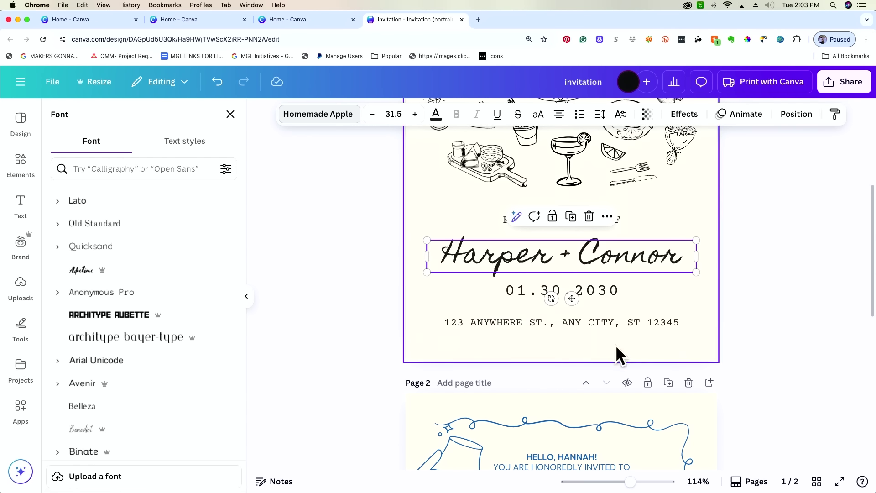
# Set the letter spacing of page 2's time and address text to 44, and slightly increase its line spacing.
pyautogui.scroll(-6, 594, 452)
pyautogui.scroll(-2, 597, 442)
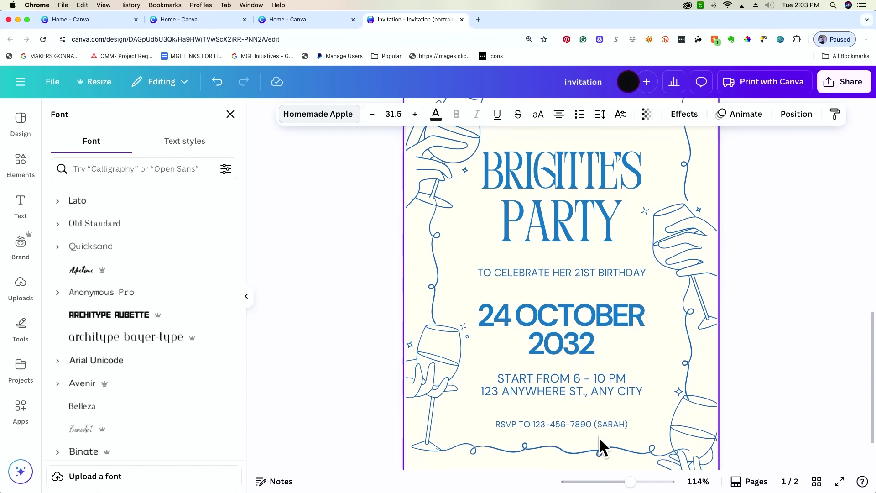
pyautogui.click(605, 390)
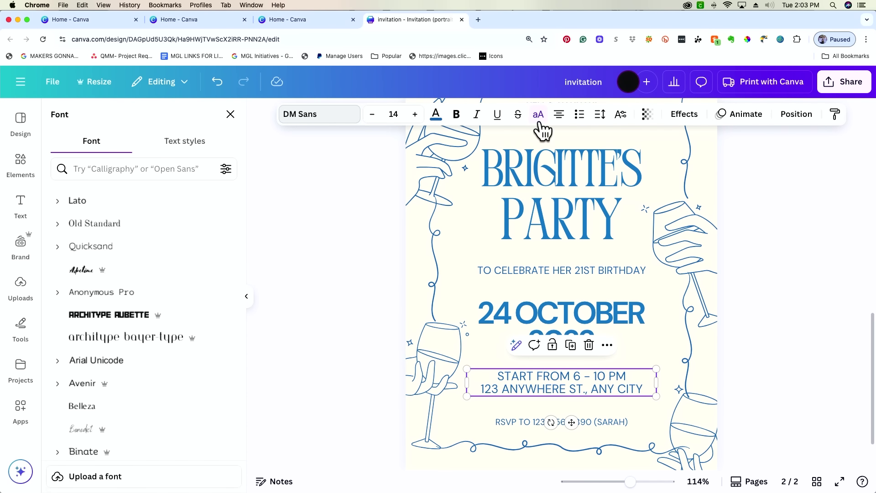
pyautogui.click(603, 115)
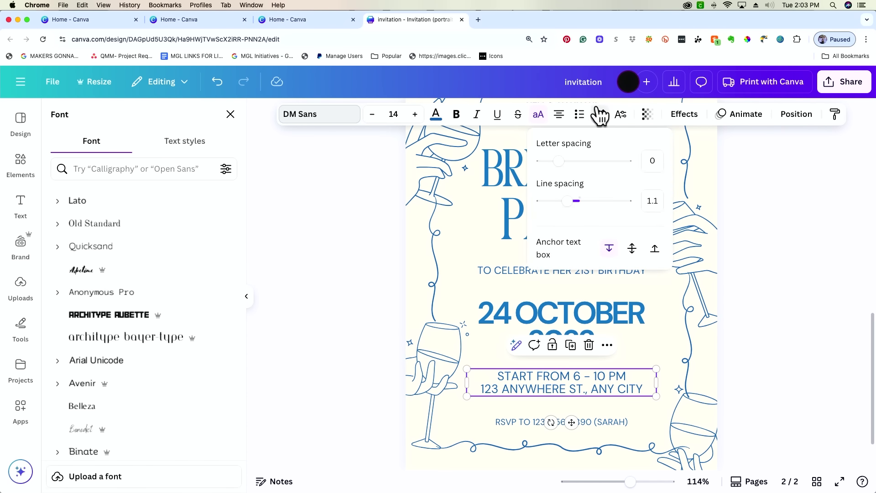
pyautogui.moveTo(561, 160)
pyautogui.mouseDown()
pyautogui.moveTo(552, 160)
pyautogui.moveTo(573, 160)
pyautogui.moveTo(563, 160)
pyautogui.mouseUp()
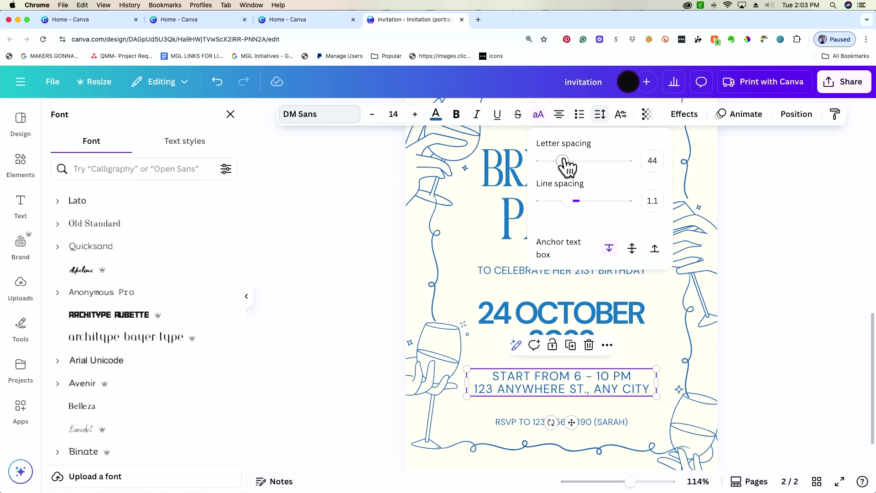
pyautogui.moveTo(567, 201)
pyautogui.mouseDown()
pyautogui.moveTo(624, 201)
pyautogui.moveTo(560, 201)
pyautogui.moveTo(570, 201)
pyautogui.mouseUp()
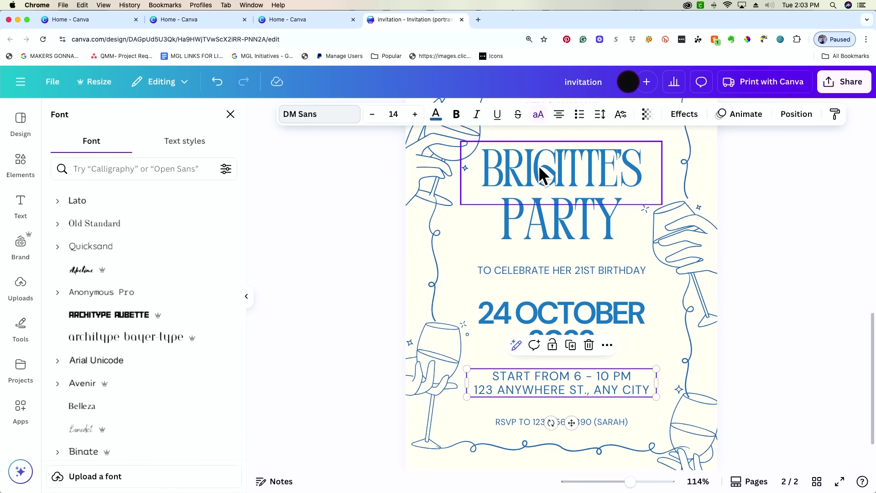
# Apply a Shadow effect to page 2's first title line with offset 60, direction 71, blur 6 and transparency 24.
pyautogui.click(543, 174)
pyautogui.click(683, 116)
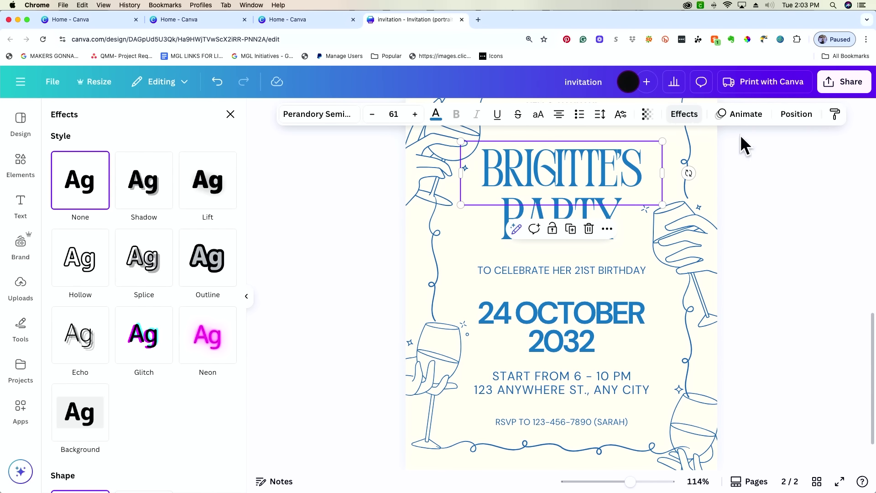
pyautogui.scroll(3, 771, 170)
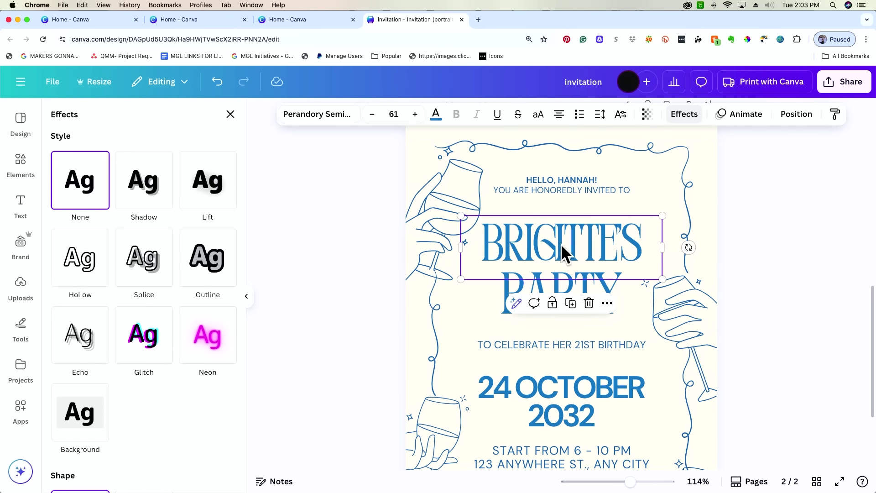
pyautogui.click(138, 196)
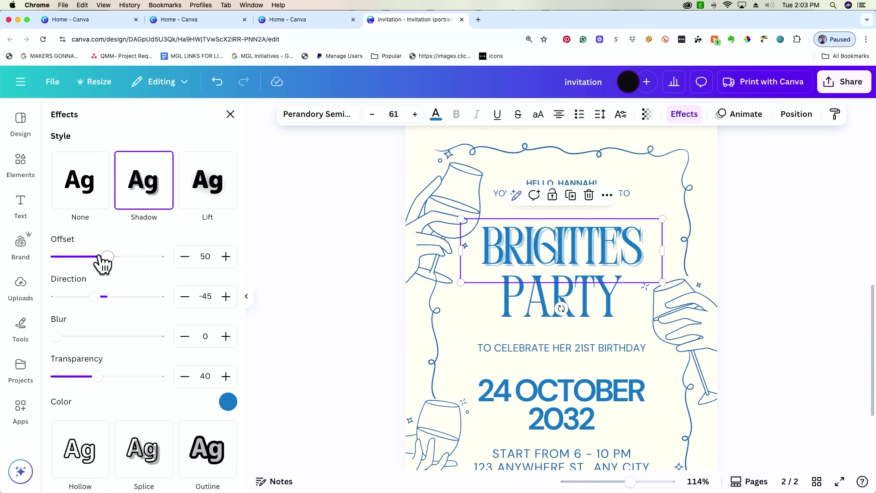
pyautogui.moveTo(107, 257)
pyautogui.mouseDown()
pyautogui.moveTo(131, 258)
pyautogui.moveTo(89, 258)
pyautogui.moveTo(118, 258)
pyautogui.mouseUp()
pyautogui.moveTo(94, 297); pyautogui.dragTo(127, 297)
pyautogui.moveTo(56, 336)
pyautogui.mouseDown()
pyautogui.moveTo(115, 340)
pyautogui.moveTo(63, 338)
pyautogui.mouseUp()
pyautogui.moveTo(96, 376)
pyautogui.mouseDown()
pyautogui.moveTo(139, 376)
pyautogui.moveTo(80, 376)
pyautogui.mouseUp()
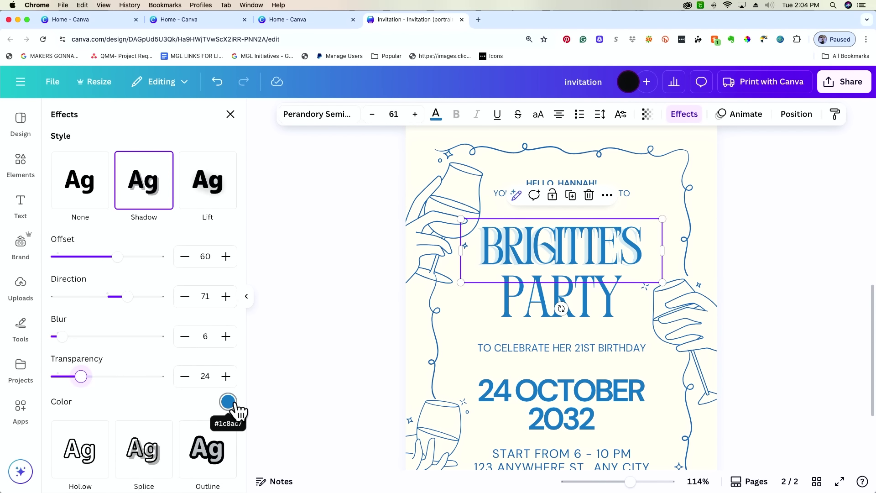
# Try the Lift effect at intensity 48 on the title line, and switch it to the Hollow effect.
pyautogui.click(215, 199)
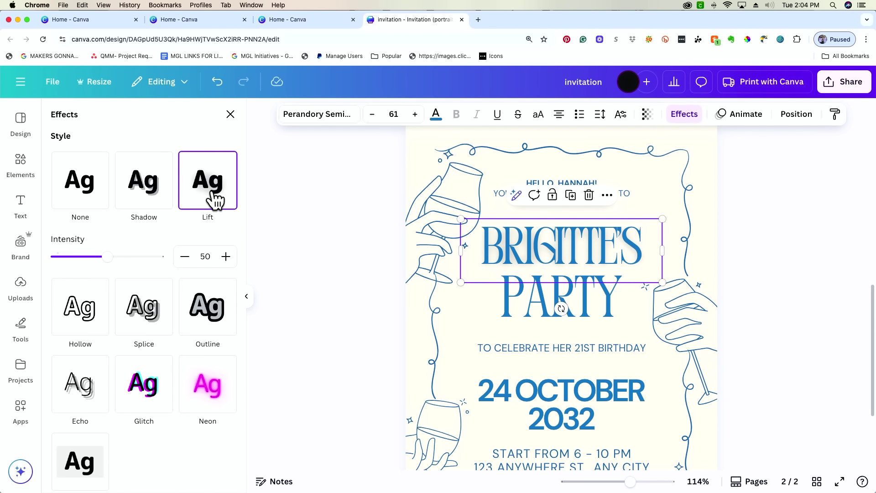
pyautogui.moveTo(107, 257)
pyautogui.mouseDown()
pyautogui.moveTo(167, 261)
pyautogui.moveTo(104, 262)
pyautogui.mouseUp()
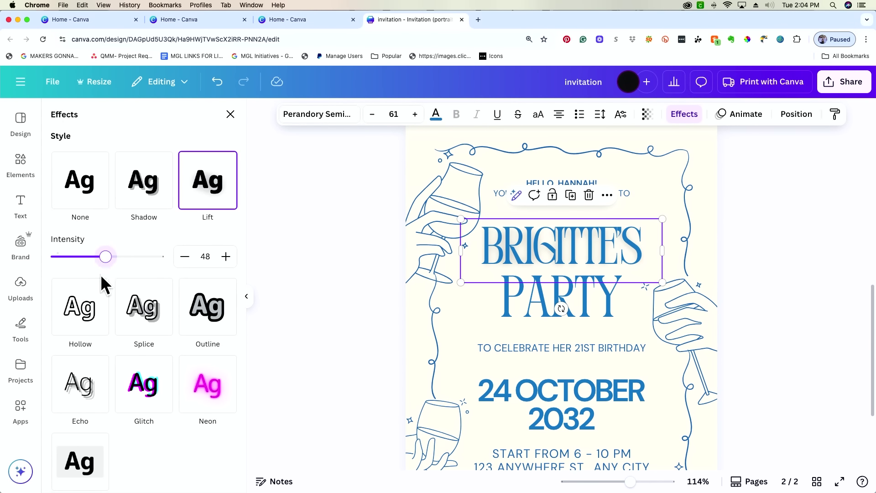
pyautogui.click(96, 301)
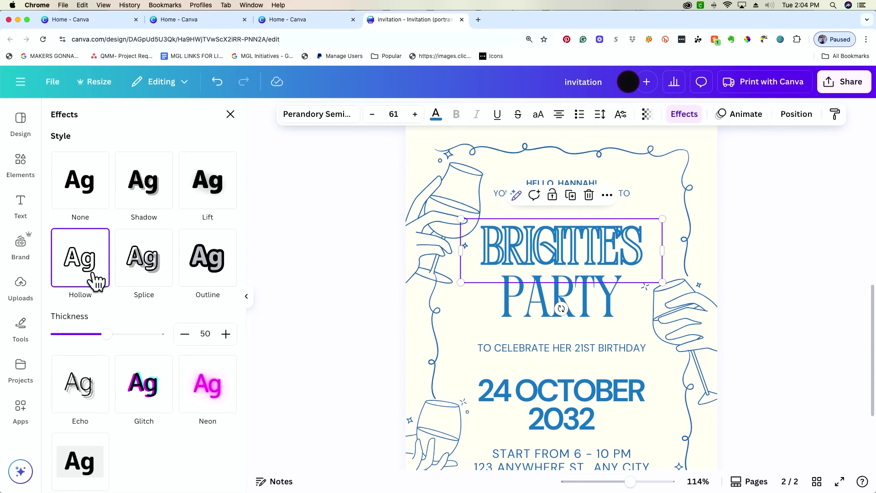
# Apply the Splice effect to the title line with thickness 25, offset 43 and direction -156.
pyautogui.click(149, 267)
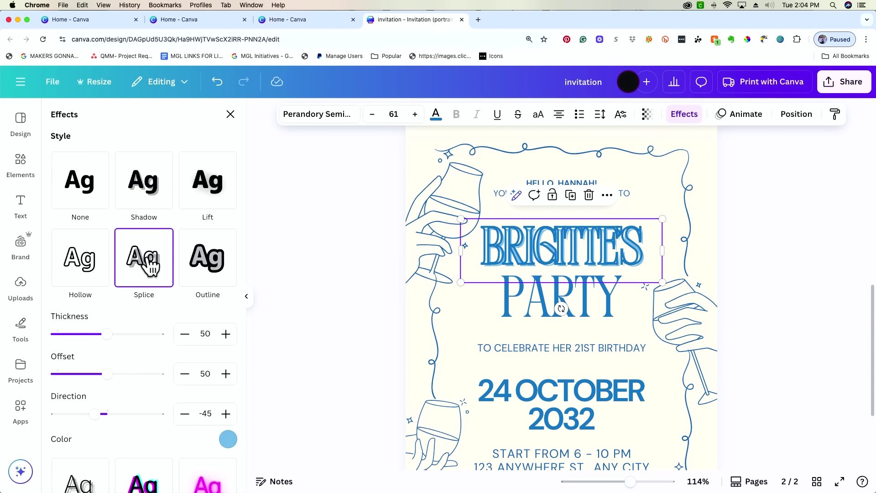
pyautogui.moveTo(109, 336); pyautogui.dragTo(62, 336)
pyautogui.moveTo(107, 375)
pyautogui.mouseDown()
pyautogui.moveTo(131, 375)
pyautogui.moveTo(100, 375)
pyautogui.mouseUp()
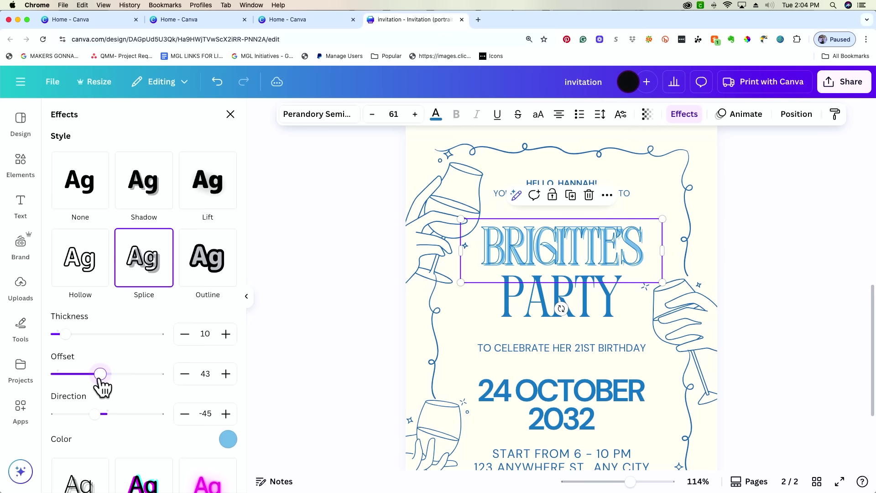
pyautogui.moveTo(95, 414); pyautogui.dragTo(62, 414)
pyautogui.moveTo(65, 329); pyautogui.dragTo(81, 335)
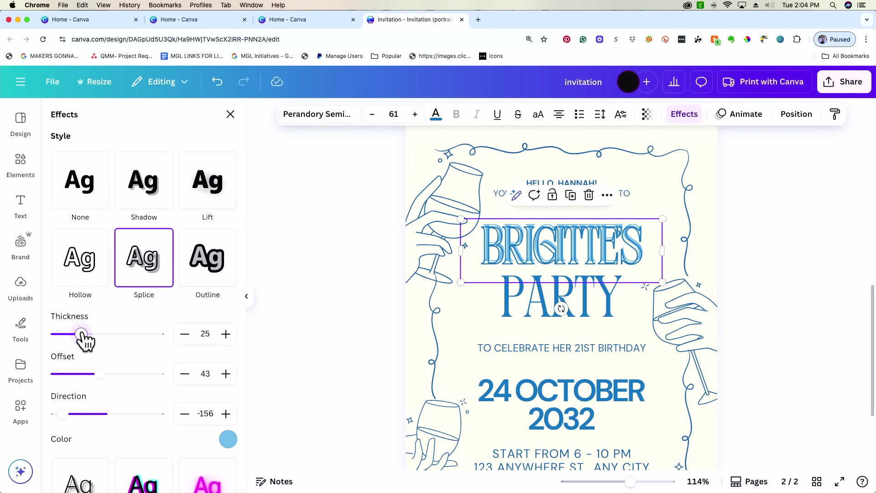
# Try the Outline effect at thickness 81 on page 2's first title line, and switch it to Echo with offset 65 and direction 72.
pyautogui.click(214, 260)
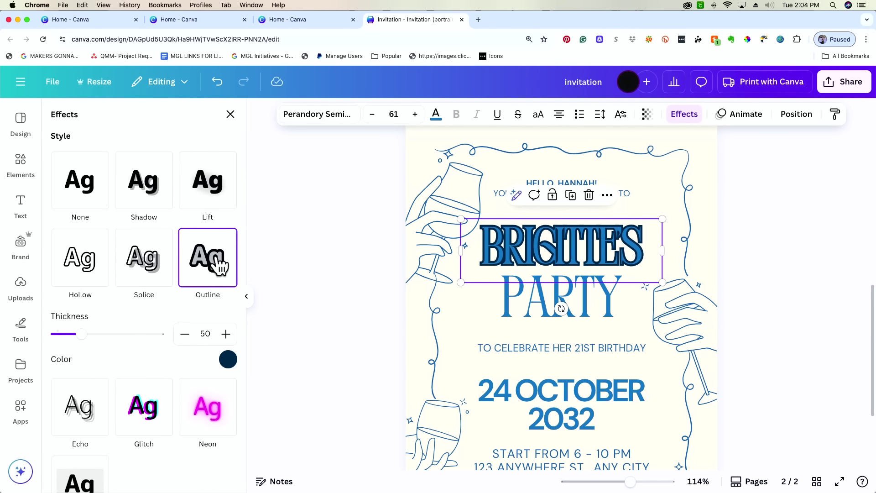
pyautogui.moveTo(82, 335)
pyautogui.mouseDown()
pyautogui.moveTo(172, 340)
pyautogui.moveTo(69, 338)
pyautogui.moveTo(98, 335)
pyautogui.mouseUp()
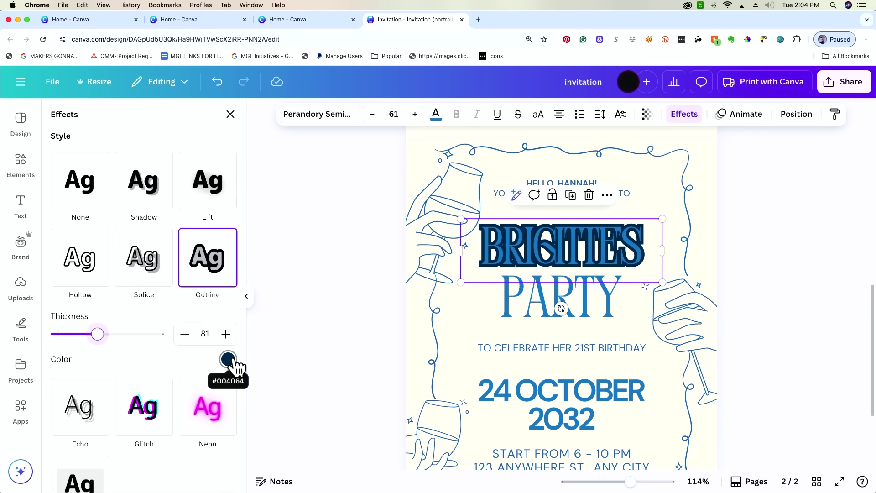
pyautogui.scroll(-2, 156, 254)
pyautogui.click(85, 365)
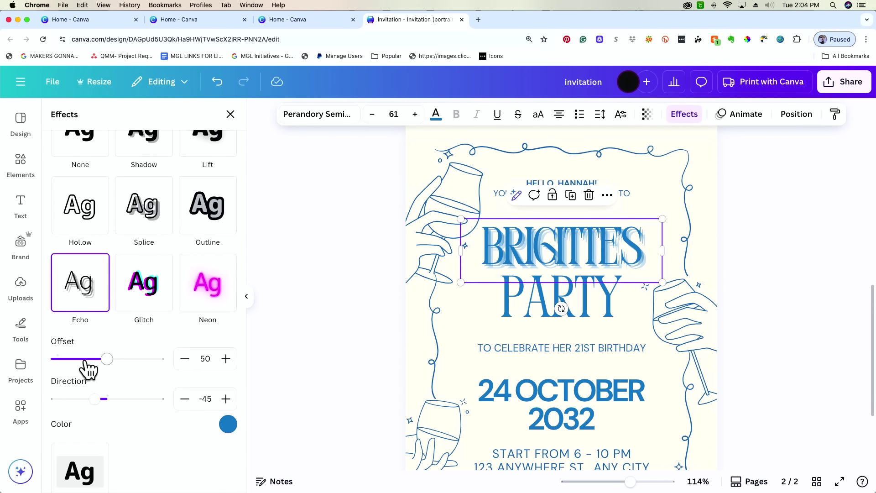
pyautogui.moveTo(113, 360)
pyautogui.mouseDown()
pyautogui.moveTo(90, 365)
pyautogui.moveTo(122, 360)
pyautogui.mouseUp()
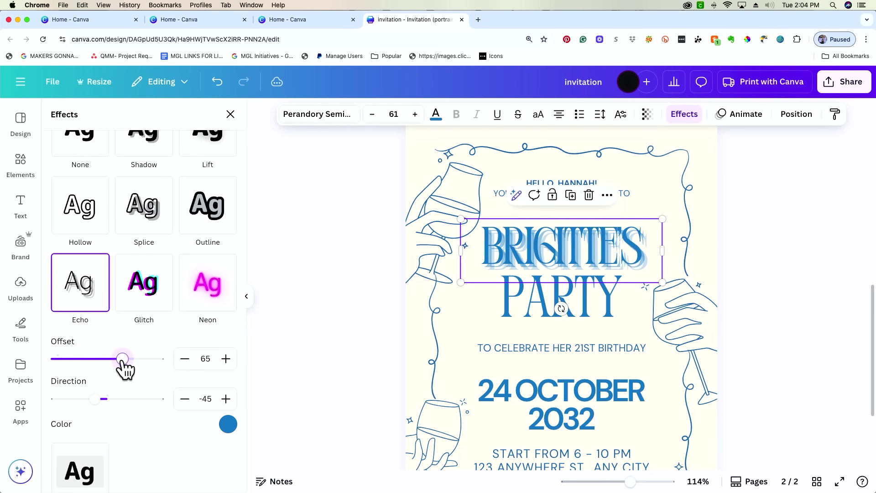
pyautogui.moveTo(95, 400); pyautogui.dragTo(127, 399)
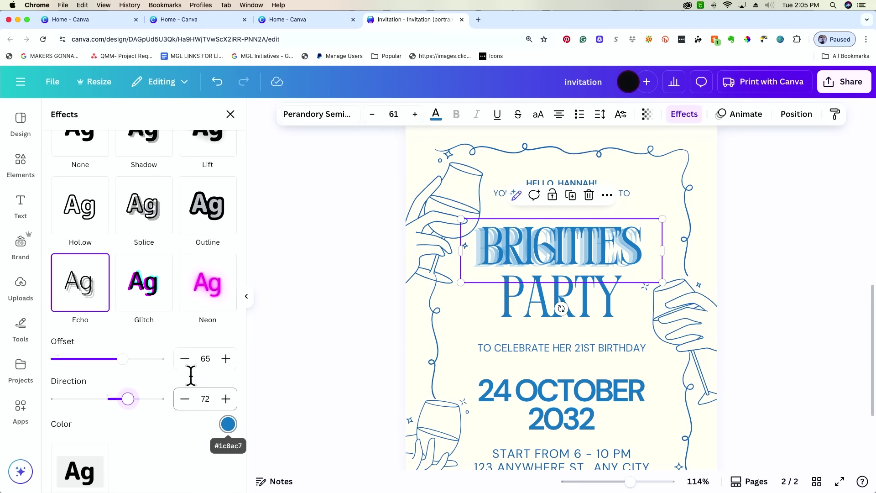
# Apply the Glitch effect to the title line with offset 65, direction 102 and the cyan-and-red color pair.
pyautogui.click(151, 308)
pyautogui.moveTo(88, 358); pyautogui.dragTo(121, 360)
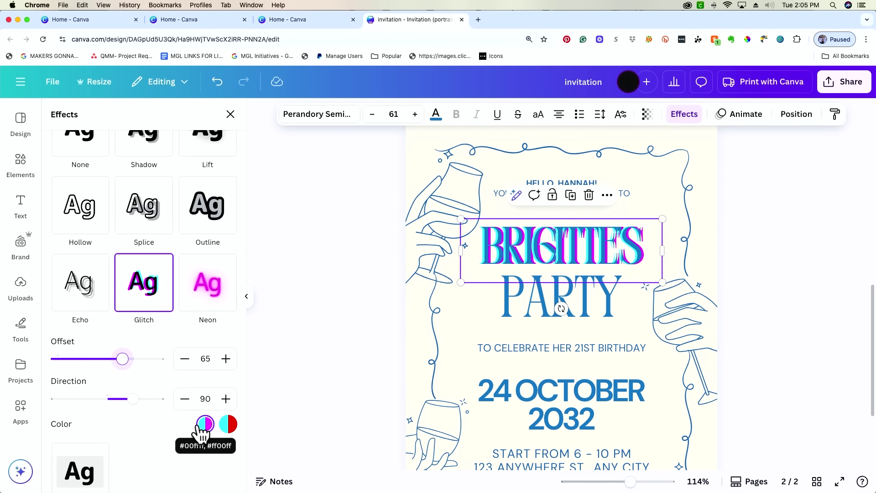
pyautogui.click(229, 429)
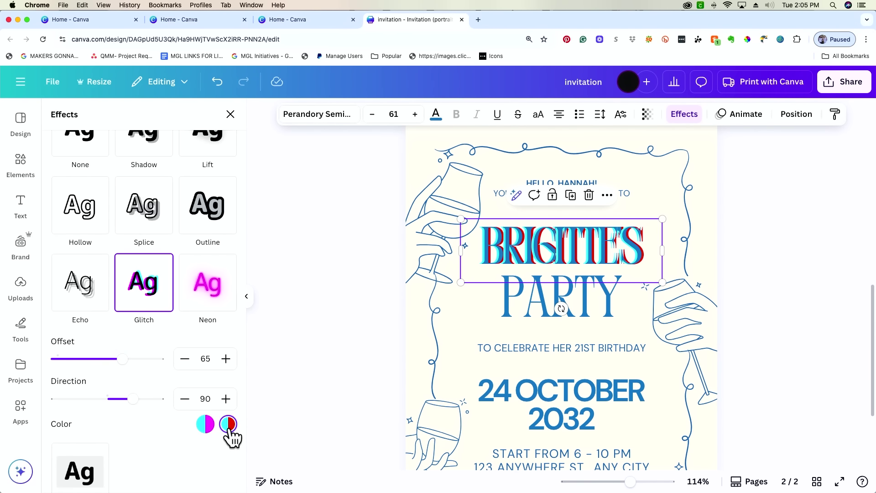
pyautogui.moveTo(132, 405)
pyautogui.mouseDown()
pyautogui.moveTo(89, 407)
pyautogui.moveTo(139, 415)
pyautogui.mouseUp()
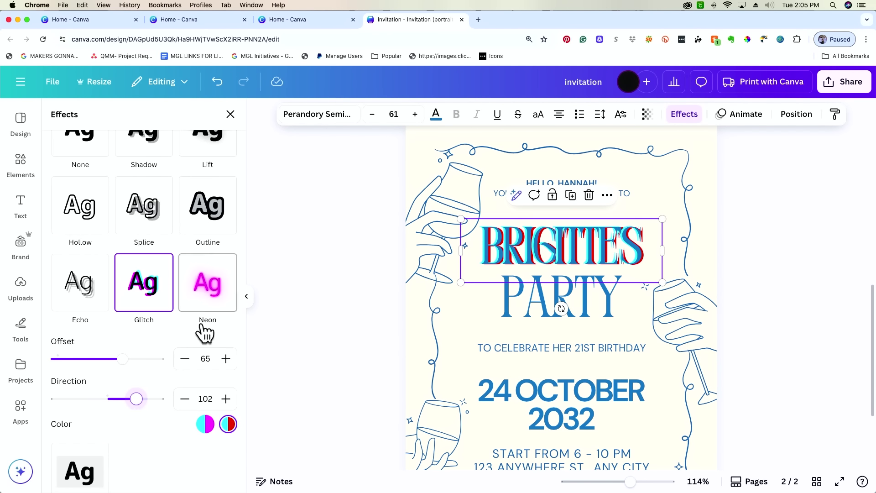
# Try the Neon effect at intensity 77 on the title line, and switch it to Background with roundness 53 and spread 42.
pyautogui.click(212, 301)
pyautogui.moveTo(109, 363); pyautogui.dragTo(137, 369)
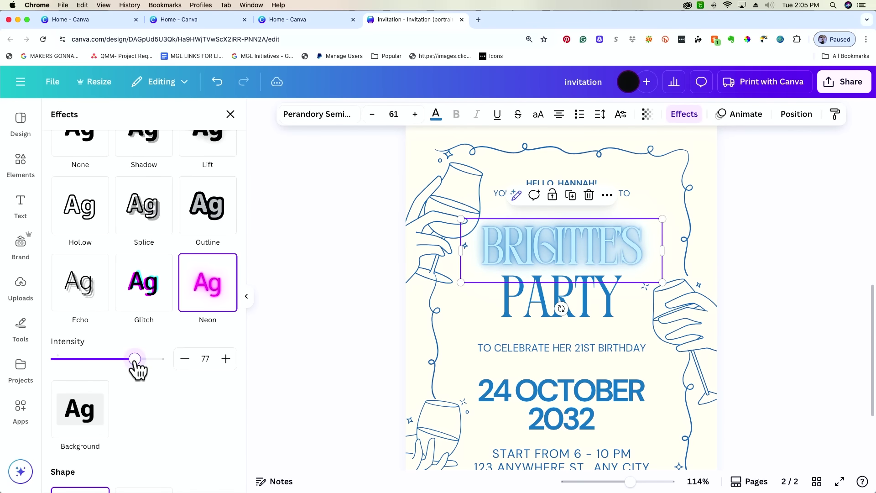
pyautogui.click(79, 409)
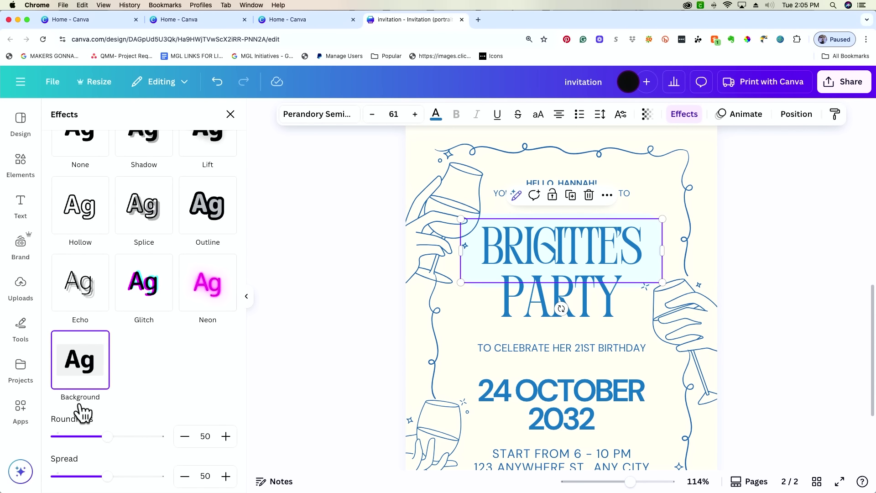
pyautogui.scroll(-1, 82, 412)
pyautogui.moveTo(107, 434)
pyautogui.mouseDown()
pyautogui.moveTo(52, 435)
pyautogui.moveTo(111, 434)
pyautogui.mouseUp()
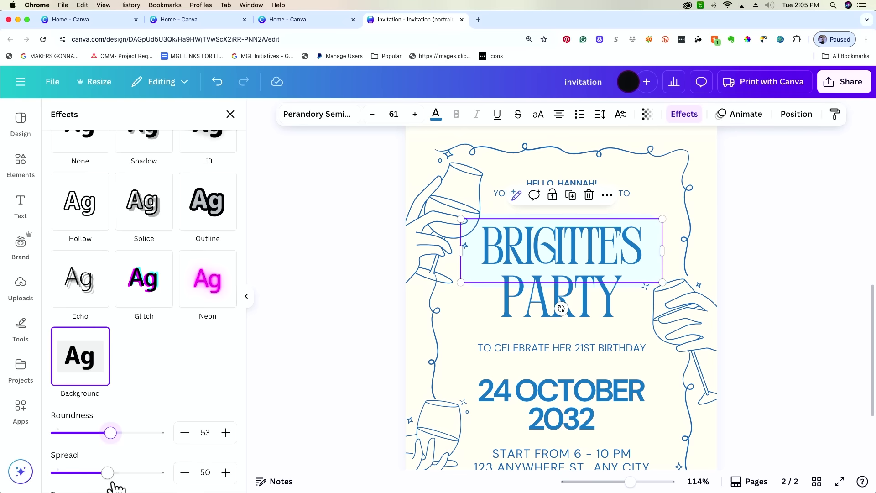
pyautogui.moveTo(111, 472)
pyautogui.mouseDown()
pyautogui.moveTo(59, 475)
pyautogui.moveTo(99, 472)
pyautogui.mouseUp()
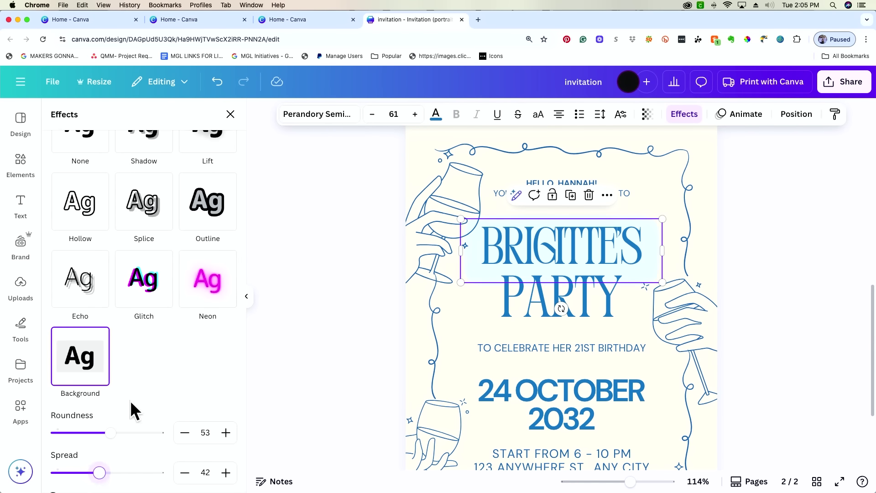
# Remove the style effect from page 2's first title line by setting its style to None.
pyautogui.scroll(-3, 140, 372)
pyautogui.scroll(5, 114, 297)
pyautogui.click(80, 200)
pyautogui.scroll(-3, 128, 307)
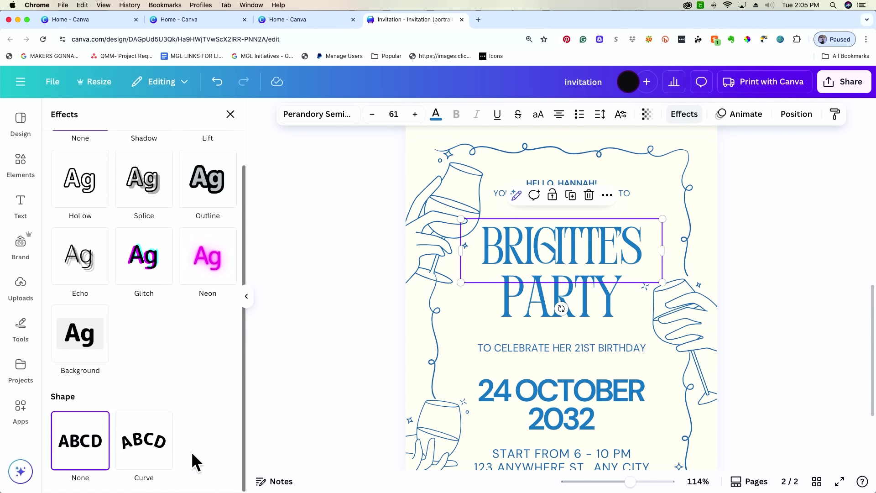
# Try the Curve shape on the title line with a reduced curve amount, and set the shape back to None.
pyautogui.click(152, 458)
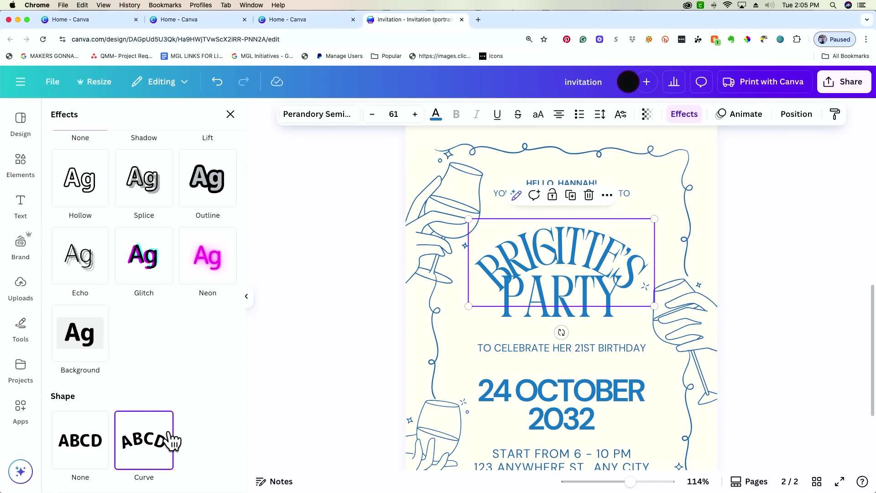
pyautogui.scroll(-2, 170, 441)
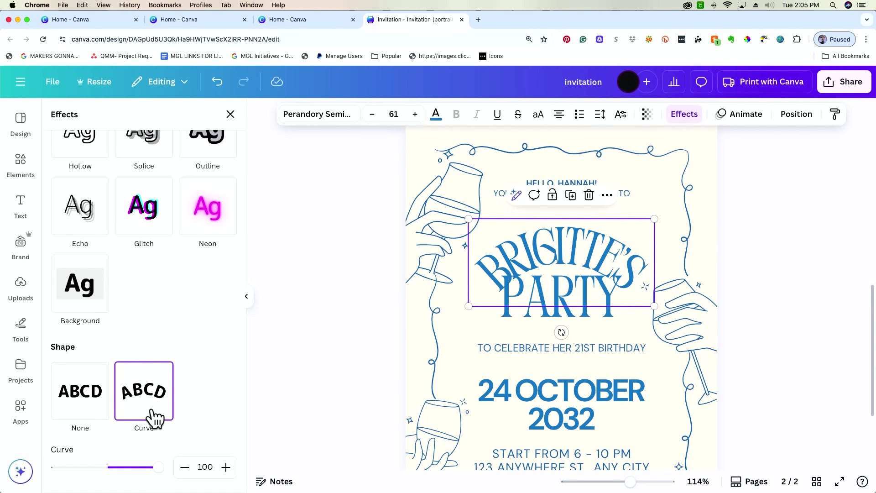
pyautogui.moveTo(159, 467); pyautogui.dragTo(111, 469)
pyautogui.click(91, 386)
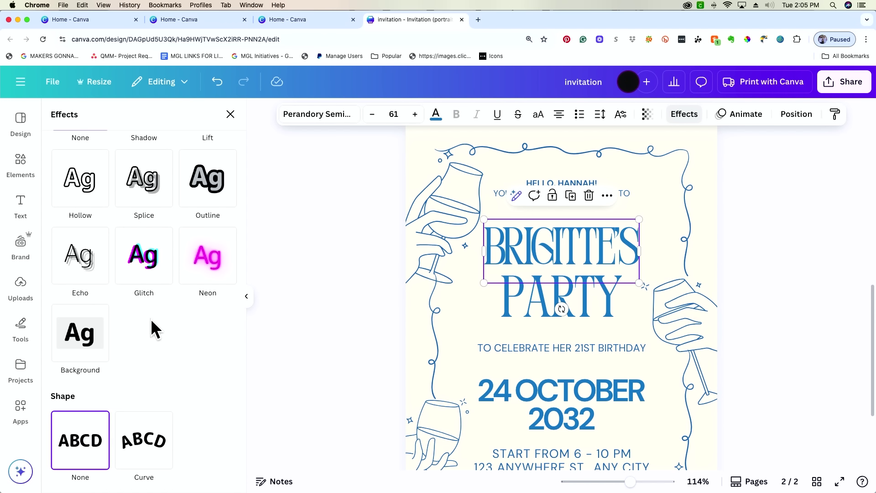
pyautogui.scroll(2, 144, 310)
pyautogui.scroll(1, 145, 321)
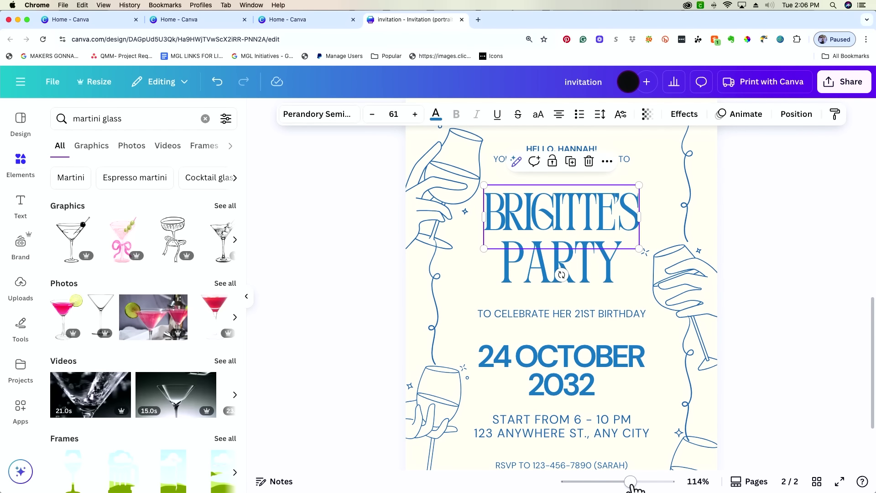
pyautogui.moveTo(630, 482); pyautogui.dragTo(622, 482)
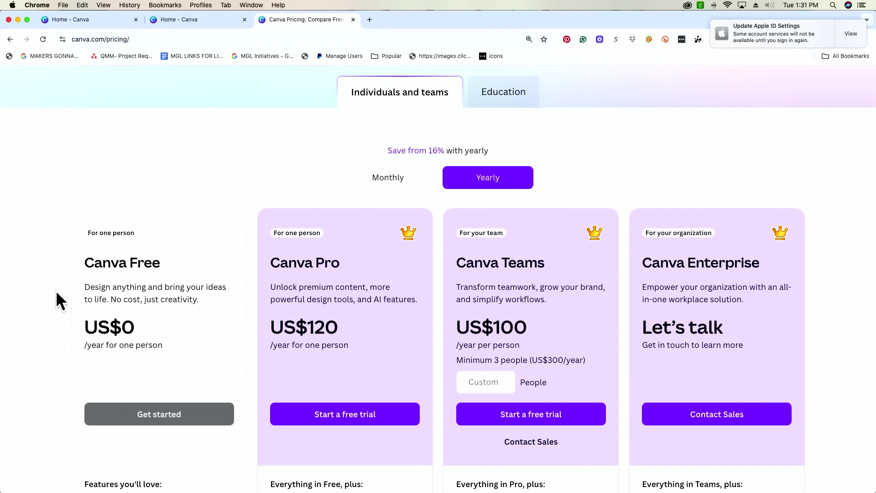
# Compare the yearly prices and included features of the Free, Pro, Teams and Enterprise plans, and switch the pricing to monthly.
pyautogui.scroll(-6, 56, 292)
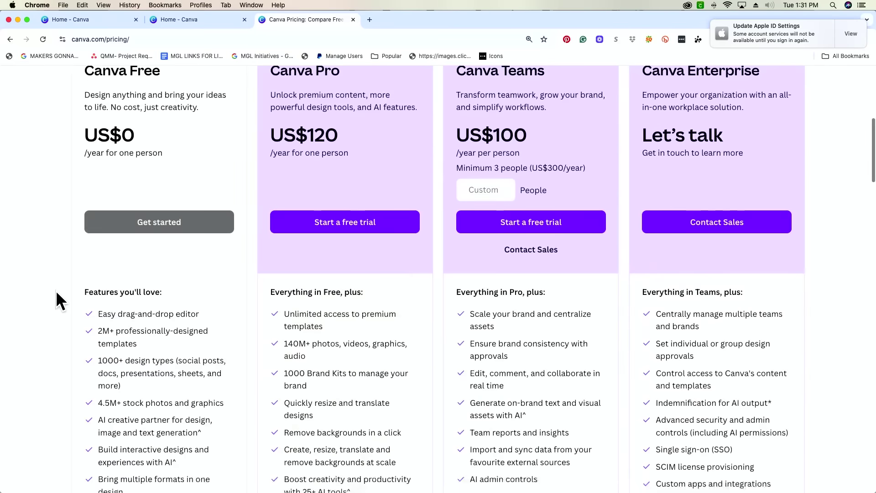
pyautogui.scroll(-1, 55, 290)
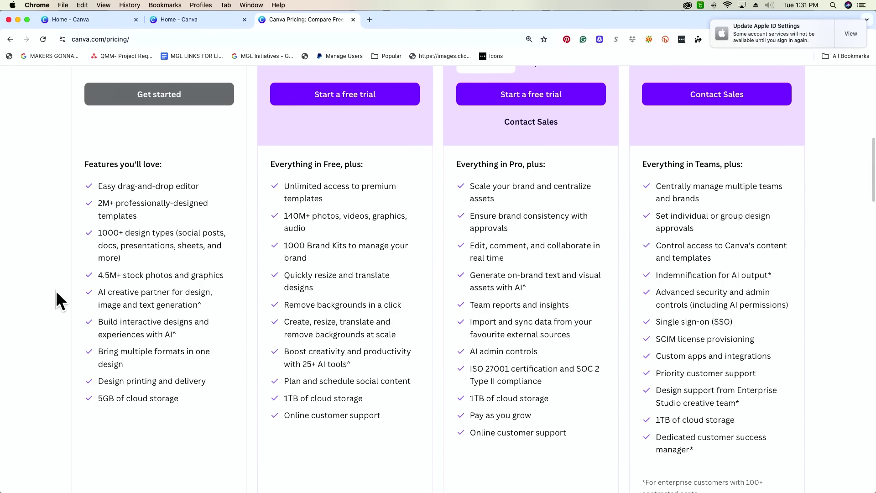
pyautogui.scroll(3, 56, 291)
pyautogui.scroll(-3, 56, 290)
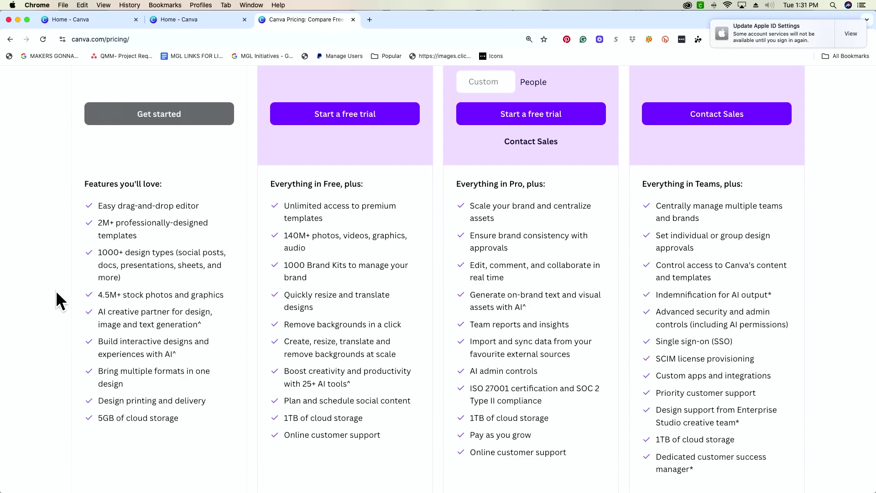
pyautogui.scroll(-1, 55, 290)
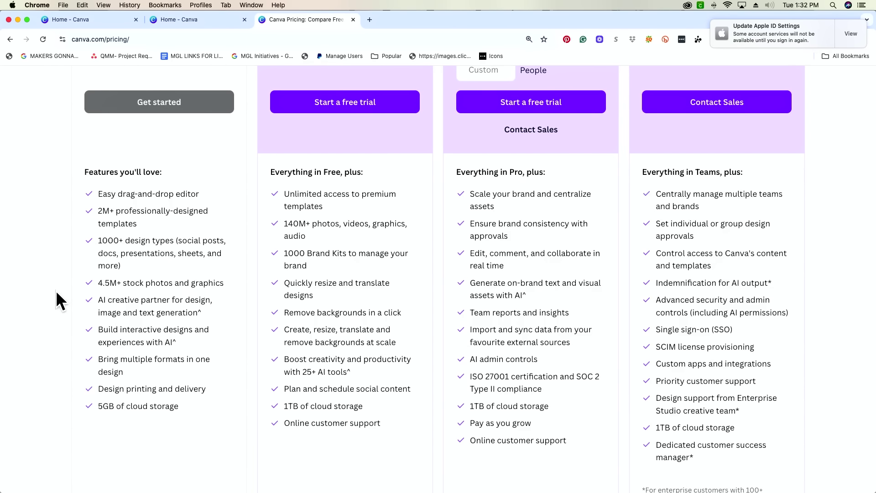
pyautogui.scroll(5, 55, 290)
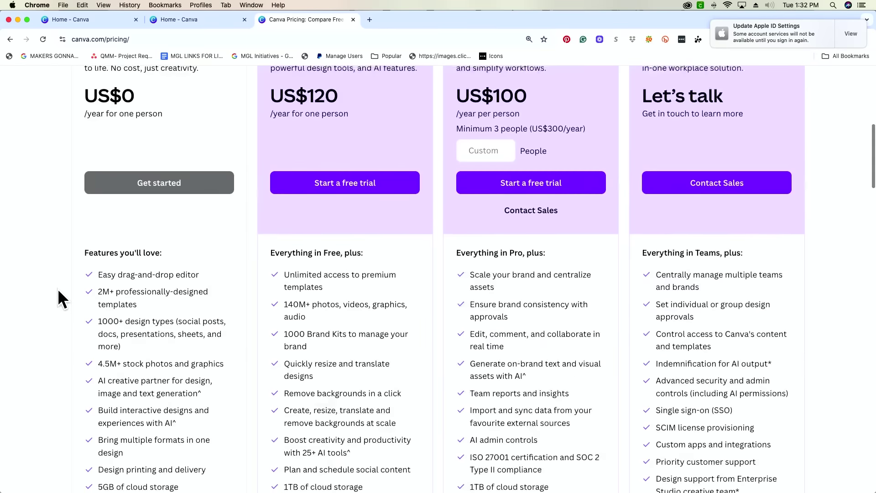
pyautogui.scroll(-1, 58, 287)
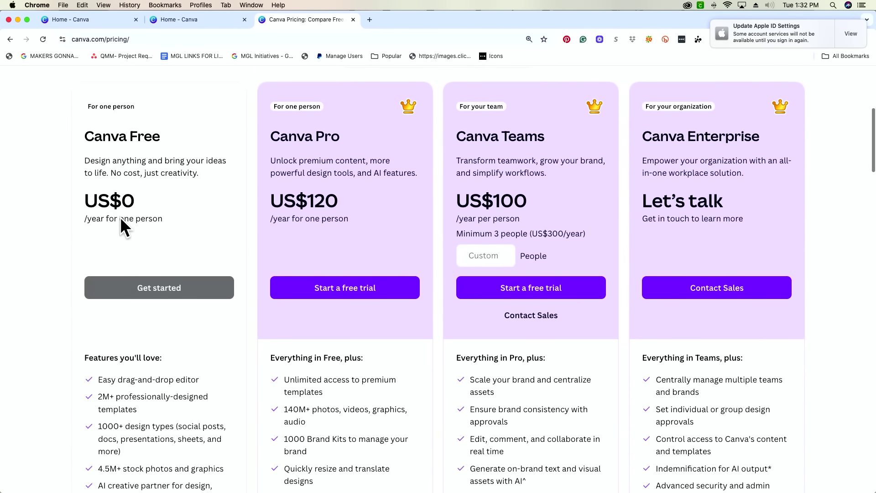
pyautogui.scroll(-4, 243, 329)
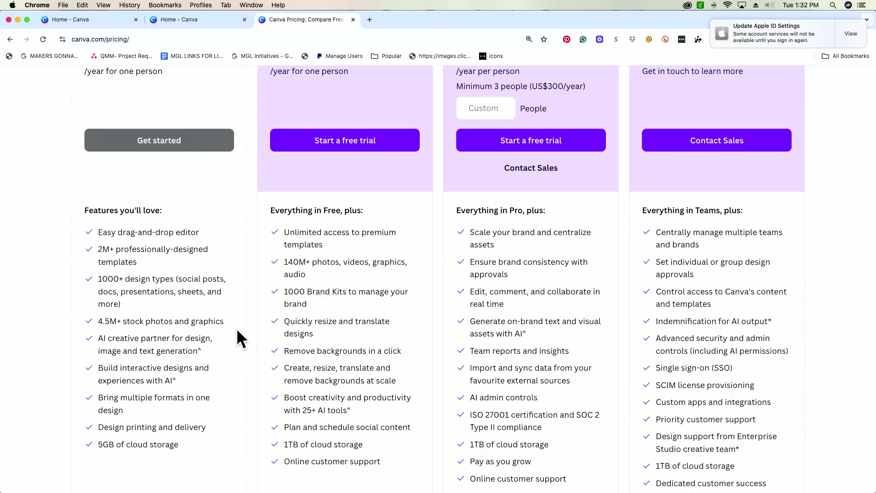
pyautogui.scroll(-1, 237, 330)
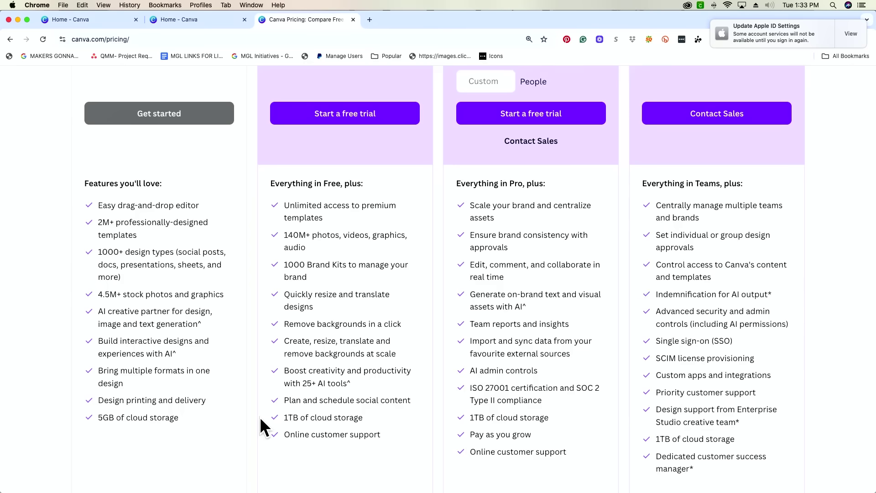
pyautogui.scroll(1, 260, 418)
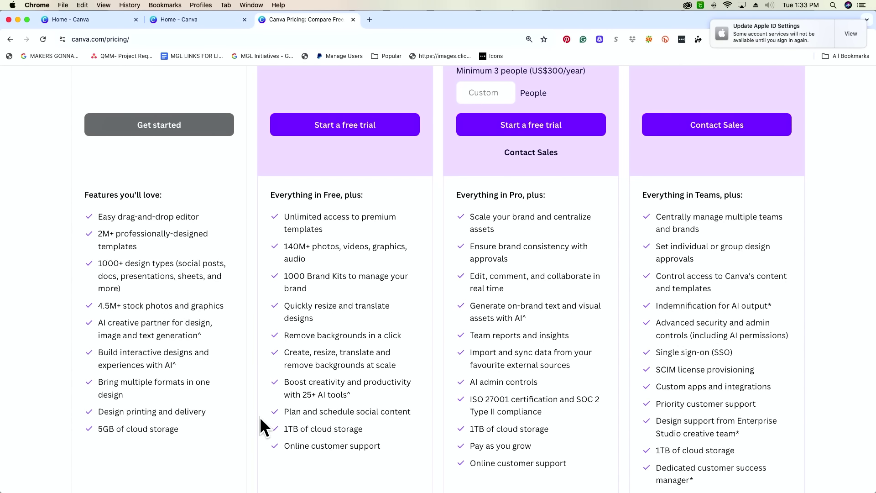
pyautogui.scroll(5, 260, 419)
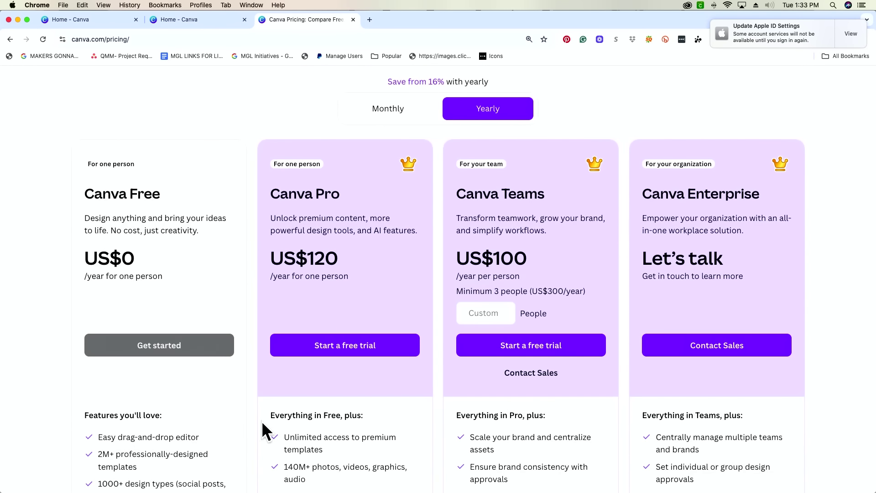
pyautogui.scroll(5, 234, 122)
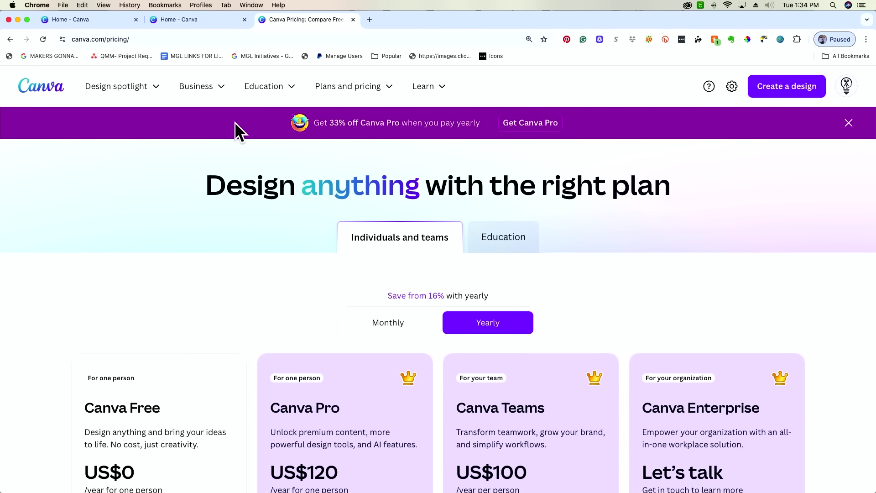
pyautogui.scroll(-4, 235, 123)
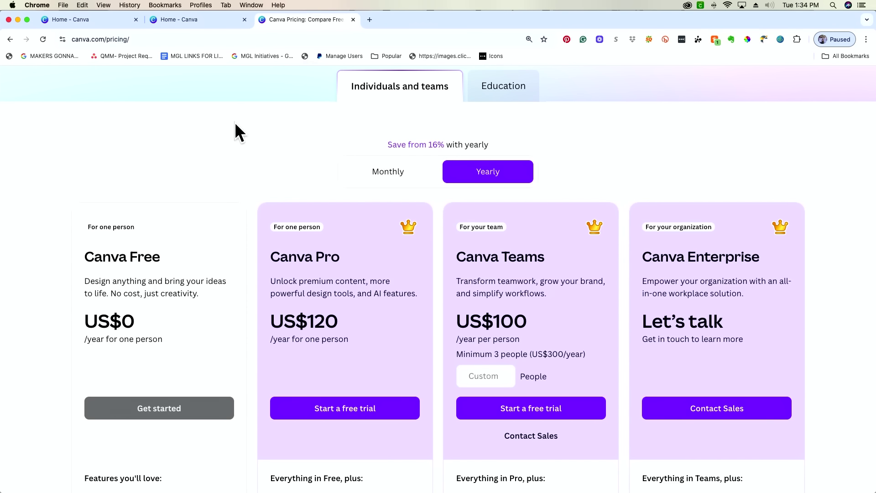
pyautogui.click(380, 176)
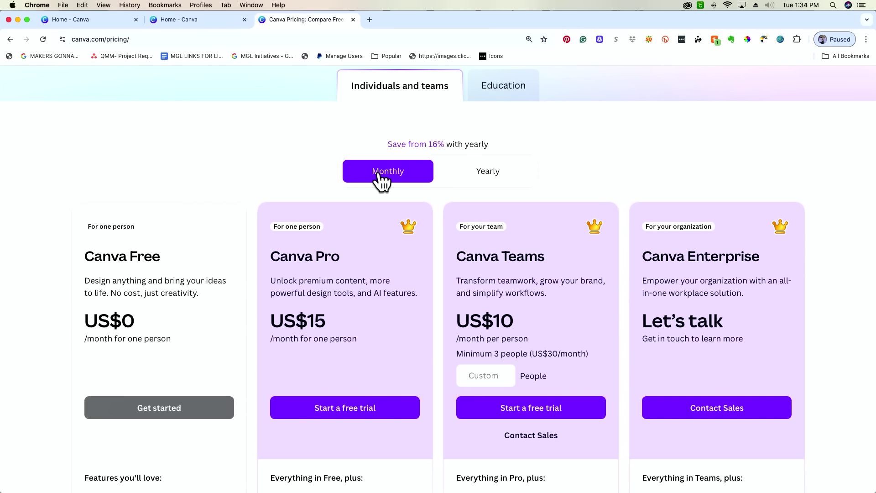